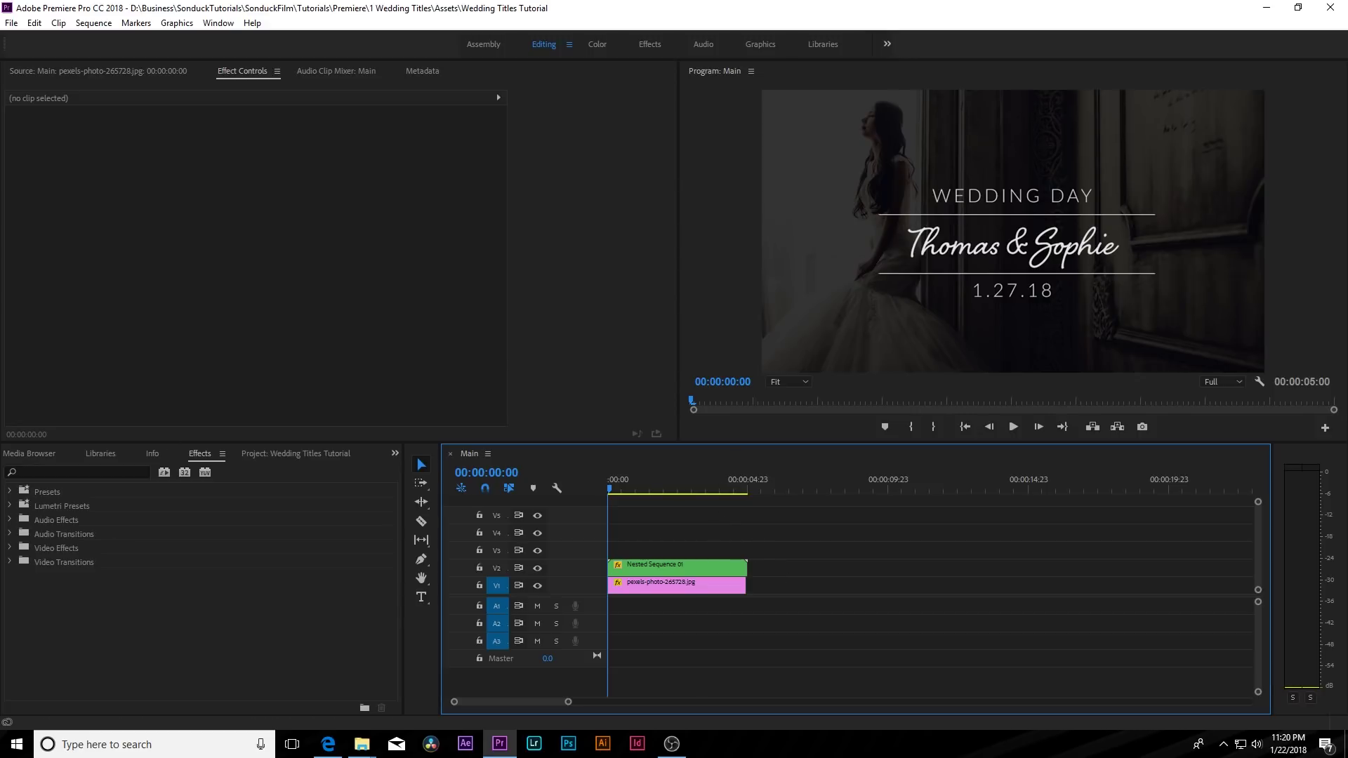
Step: Create a new legacy title named Title 03 with default settings
left_click(295, 453)
left_click(11, 23)
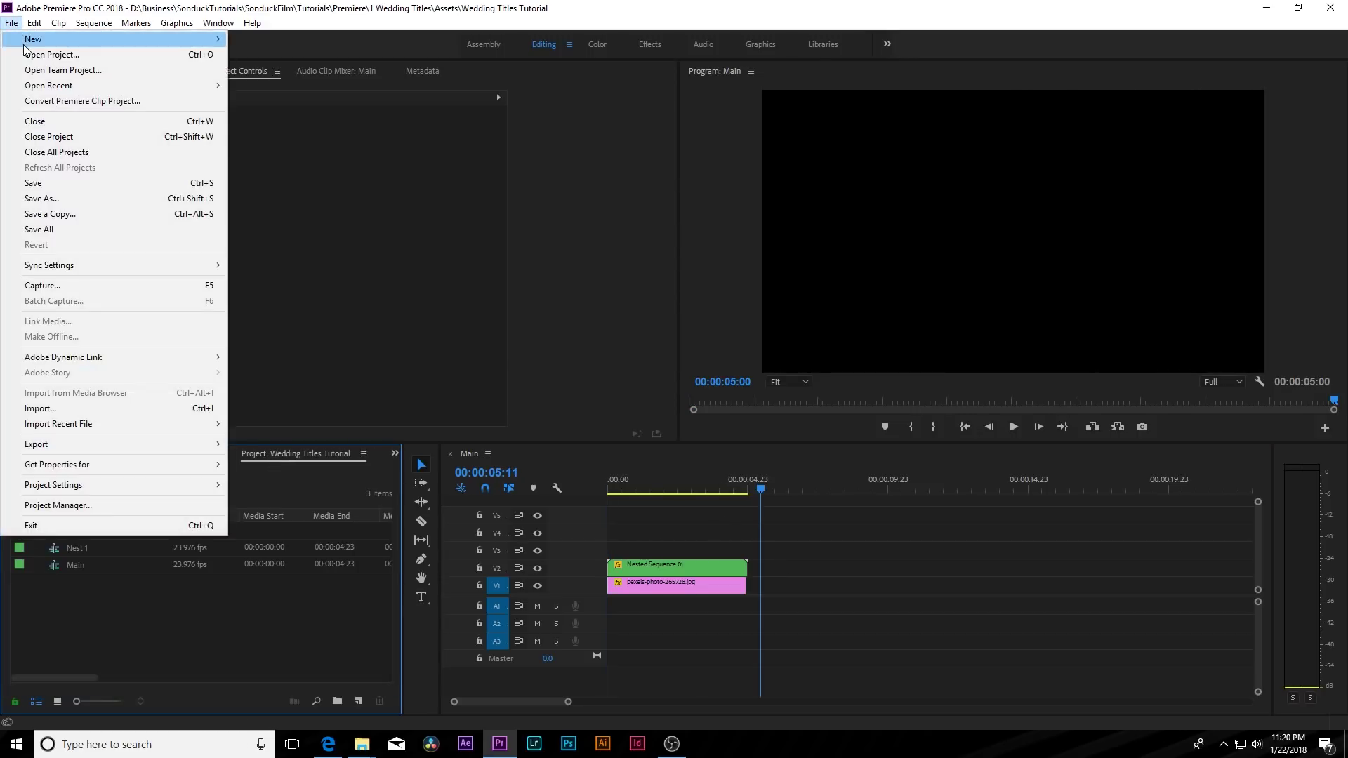
mouse_move(42, 39)
left_click(271, 179)
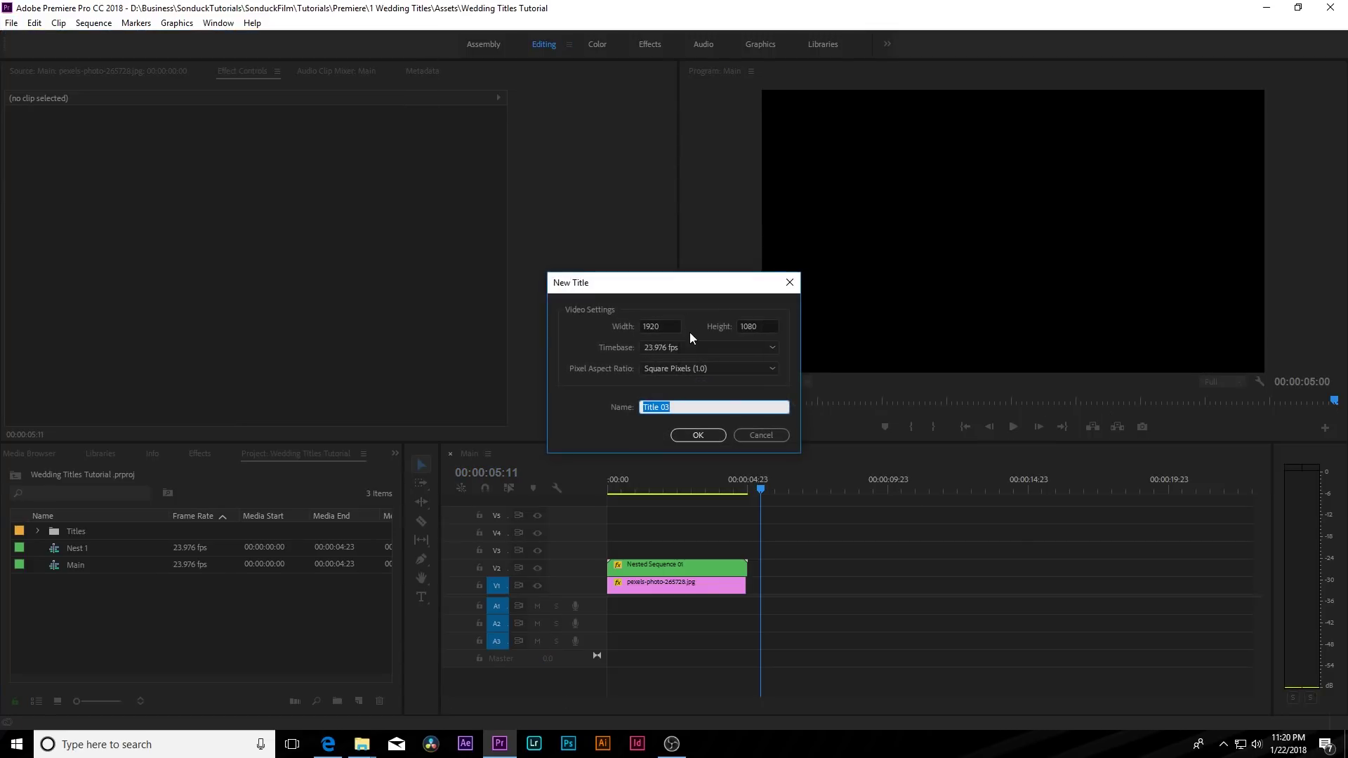
left_click(697, 434)
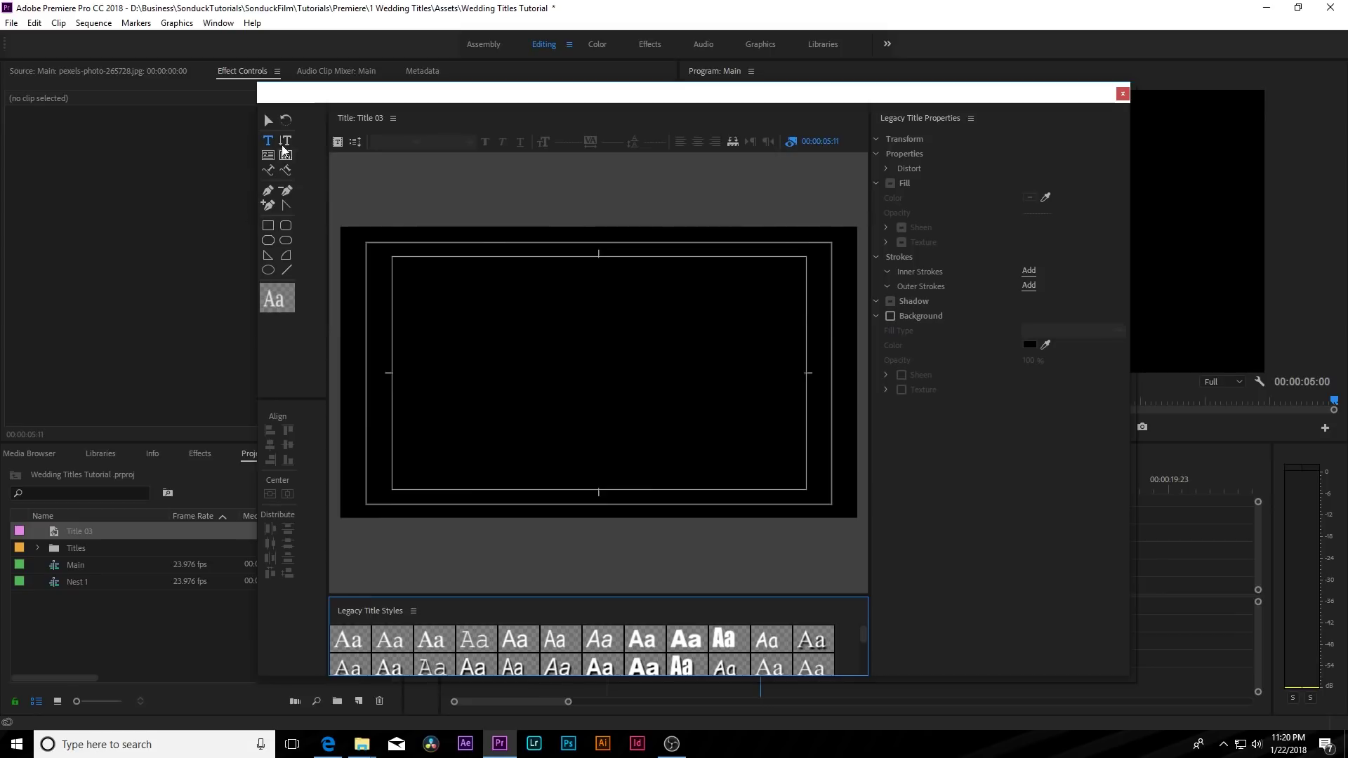
Step: Type 'Thomas & Sophie' as a text object at the canvas centre
left_click(573, 372)
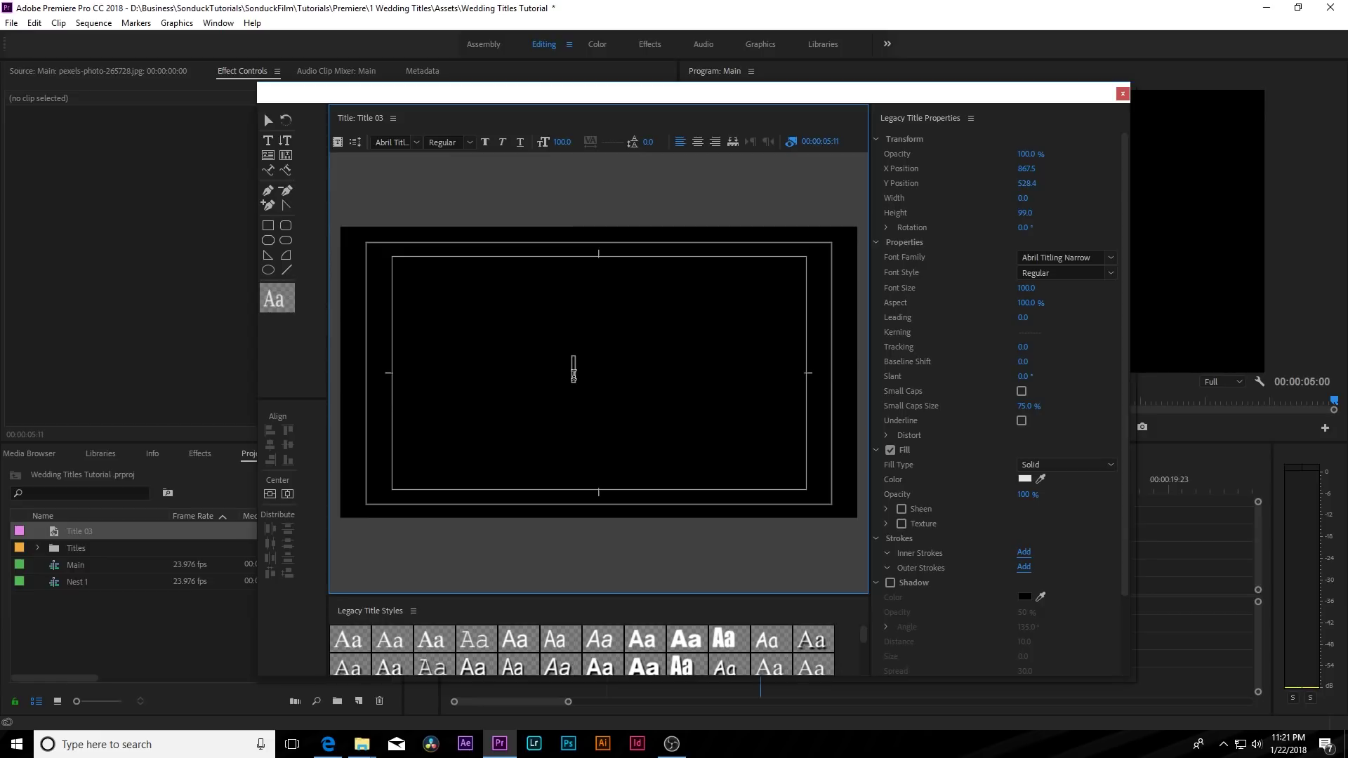
type("Thomas")
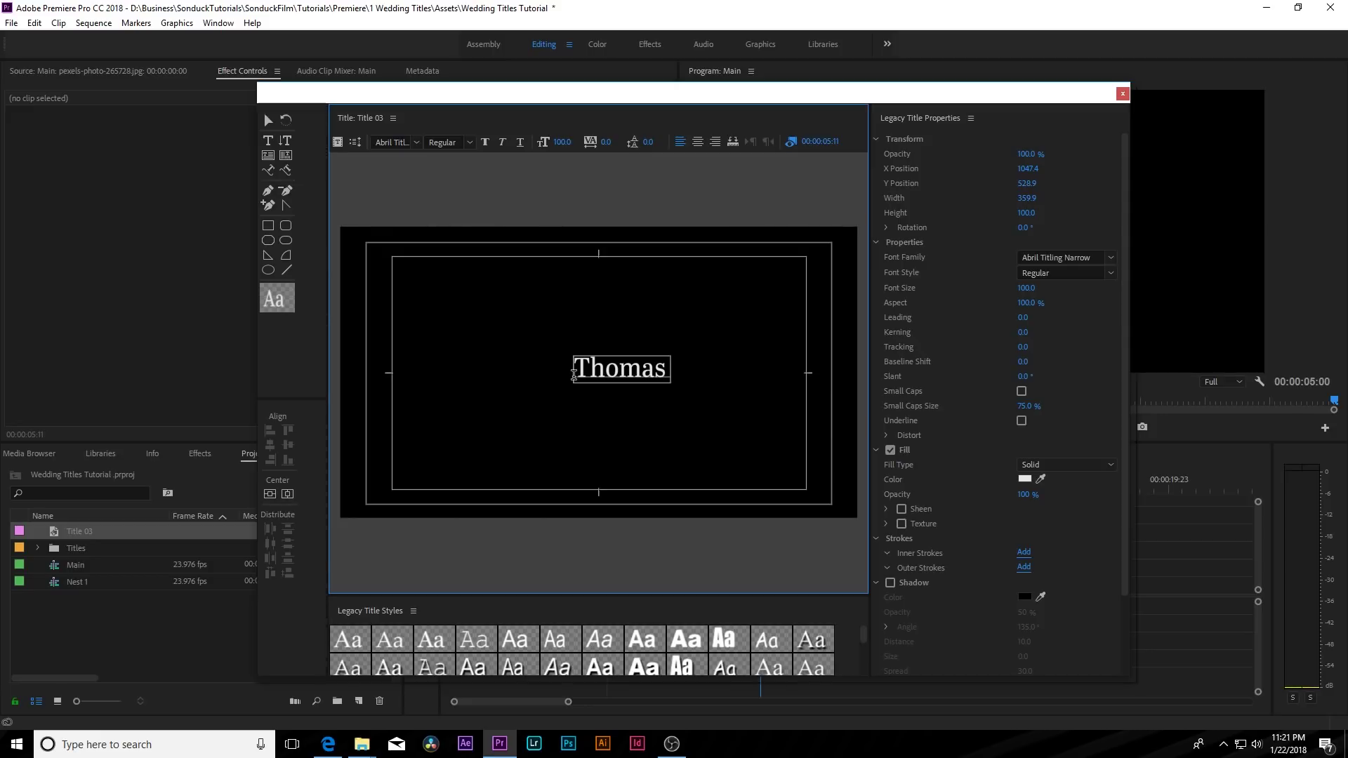
type("& So")
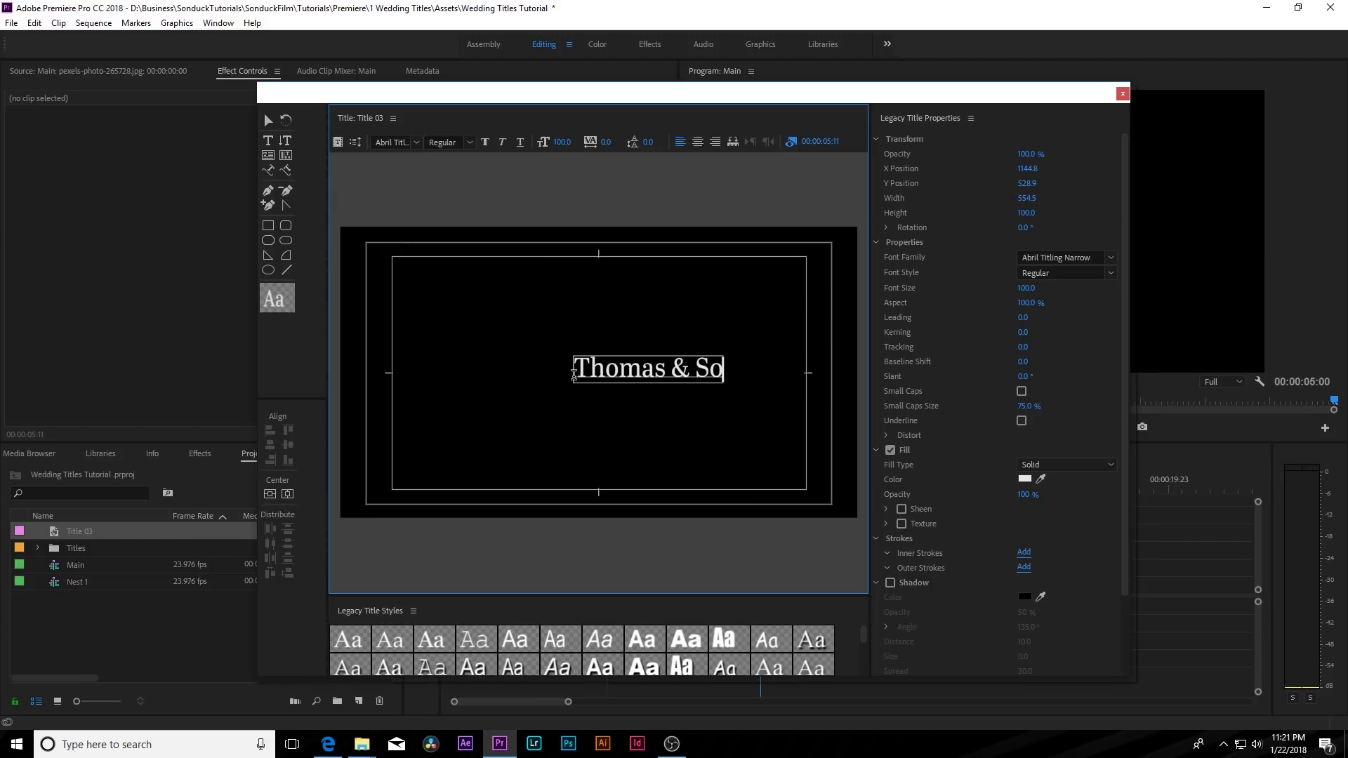
type("phie")
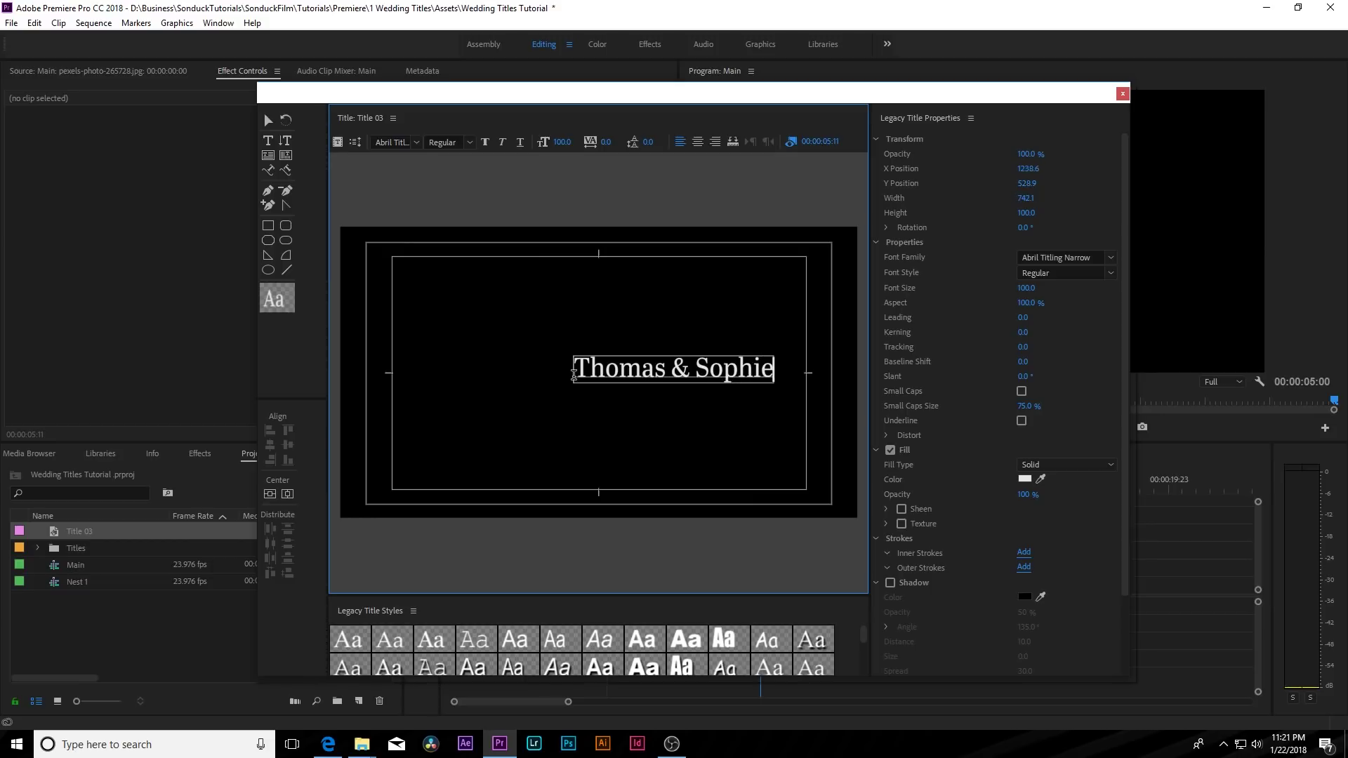
Step: Select all of 'Thomas & Sophie' and change its font to Shelby
key("Left")
key("Left")
key("Left")
key("Left")
key("Left")
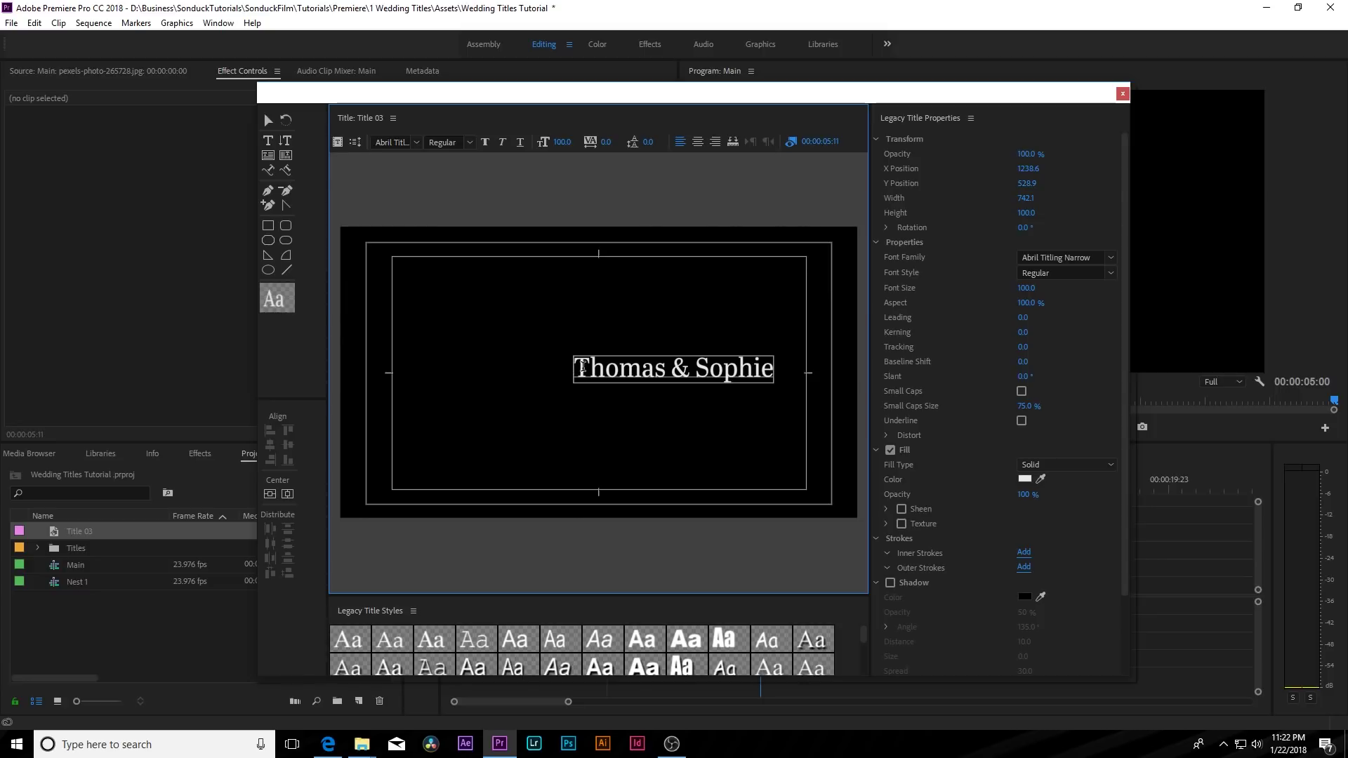
left_click_drag(574, 368, 786, 367)
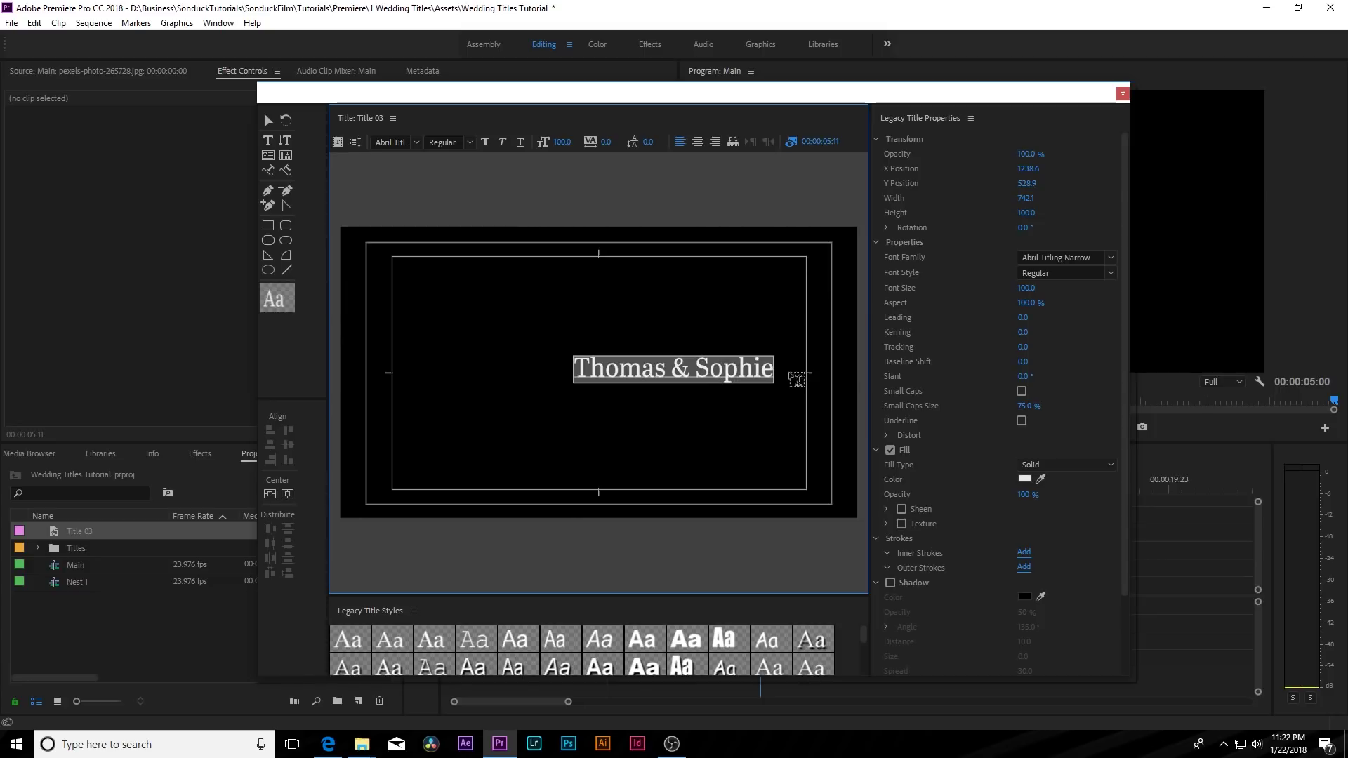
left_click(1072, 257)
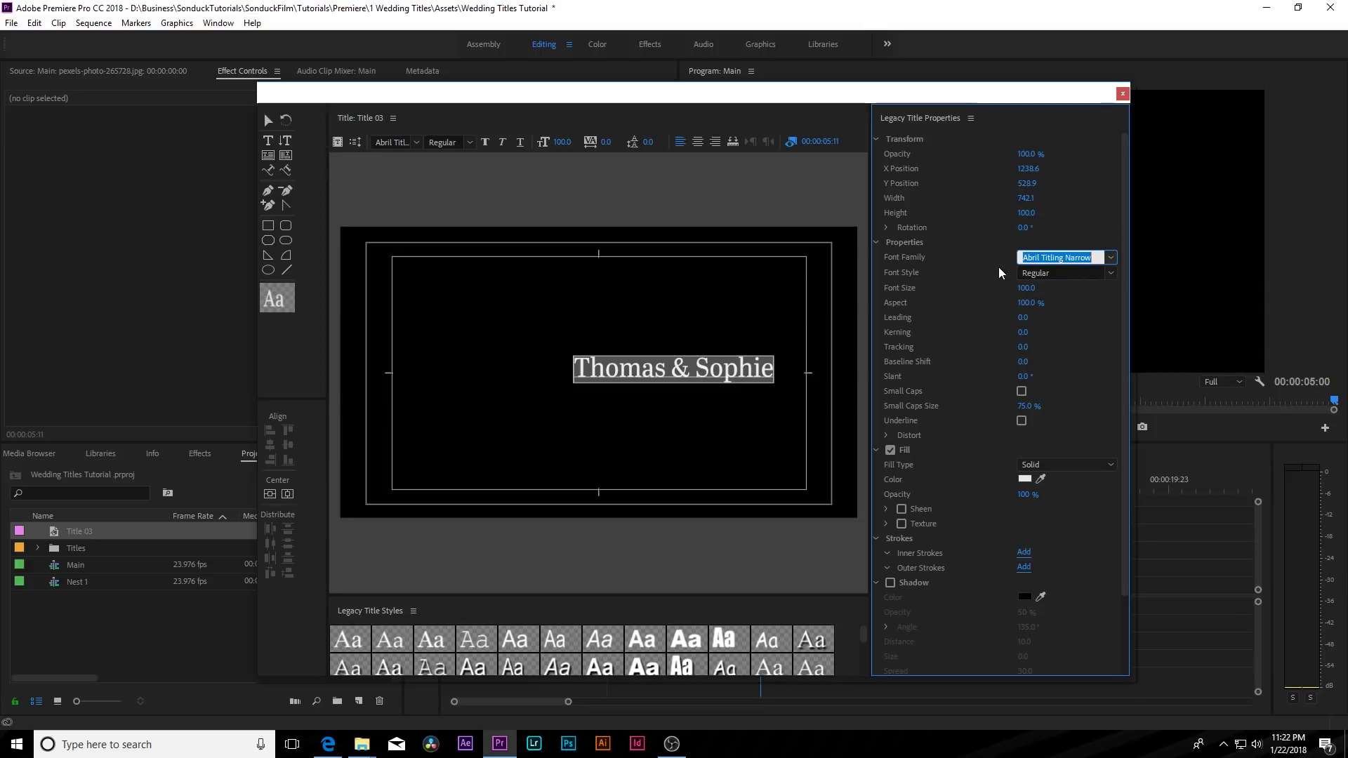
type("Shelby")
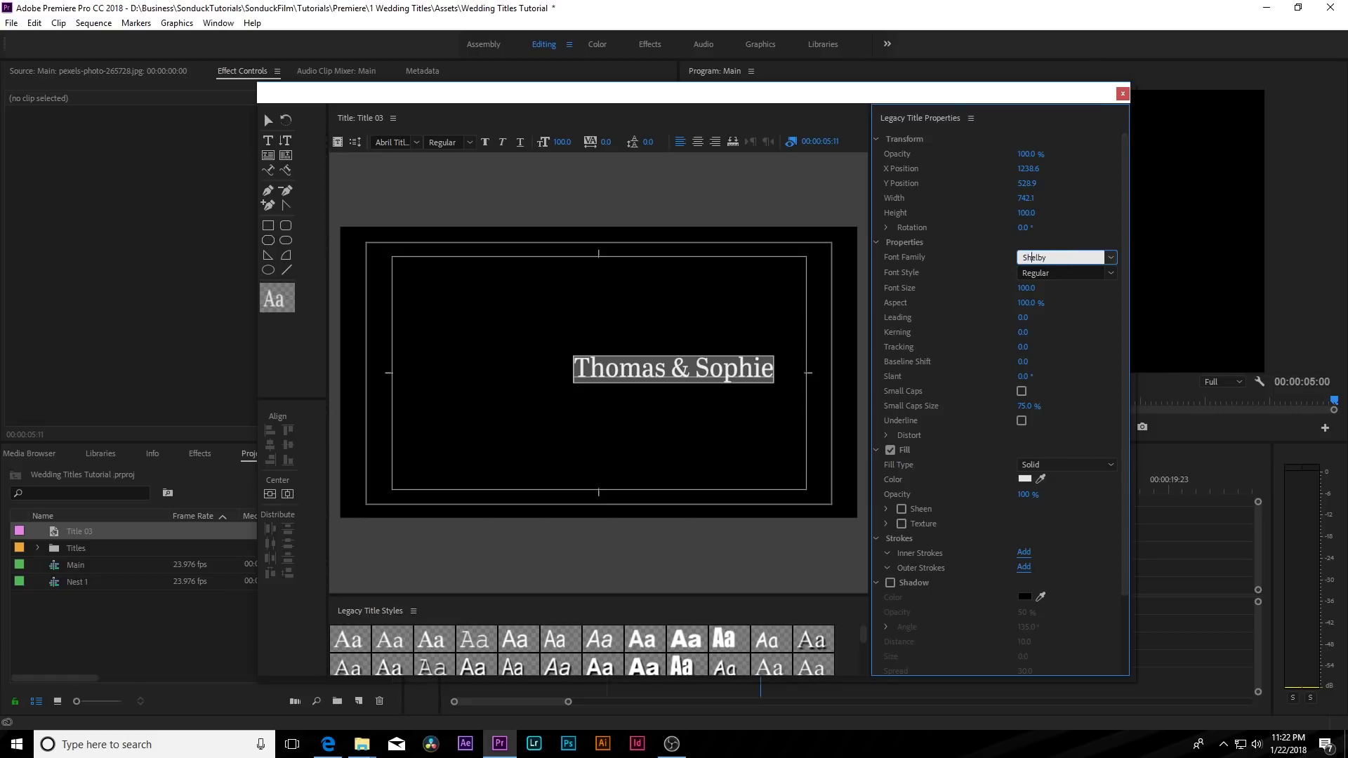
key("Return")
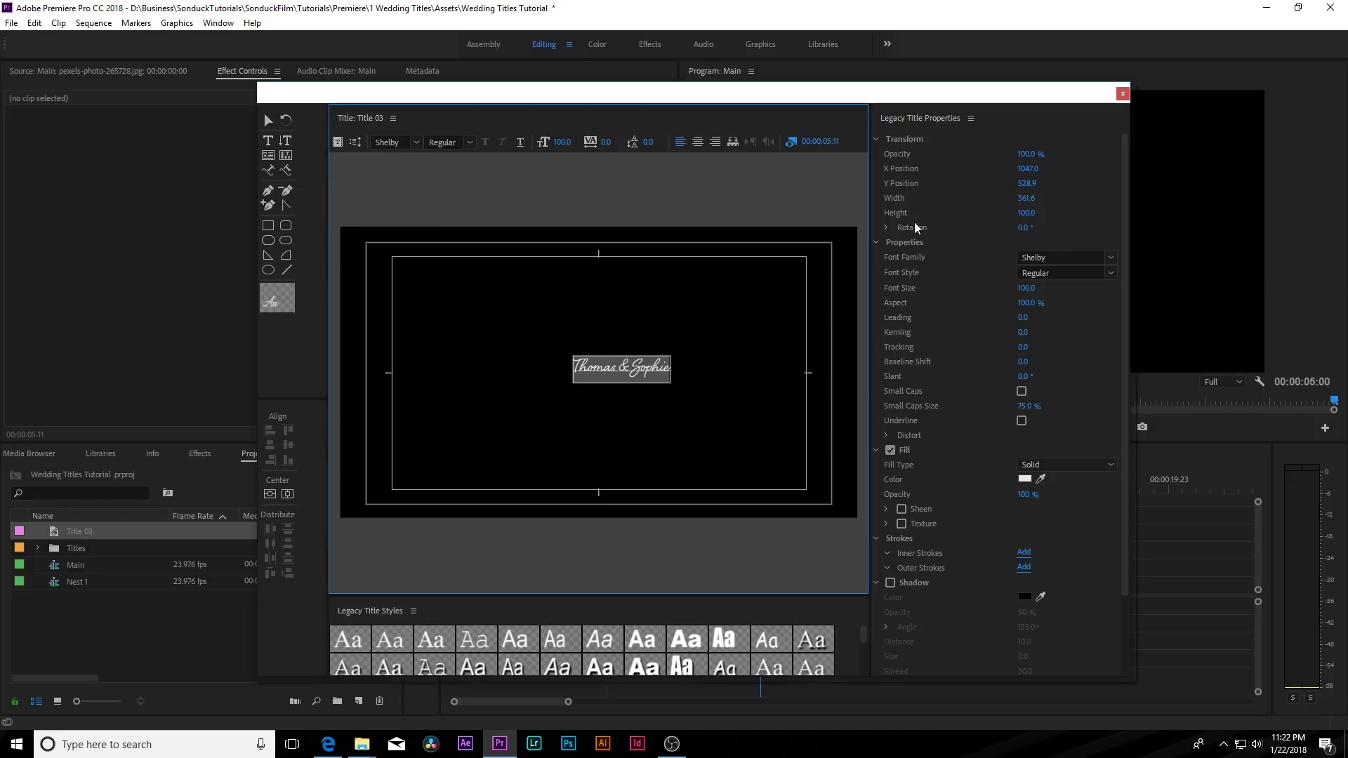
Step: Set the names to font size 223 and centre them horizontally and vertically
left_click_drag(1025, 288, 1076, 288)
left_click(270, 494)
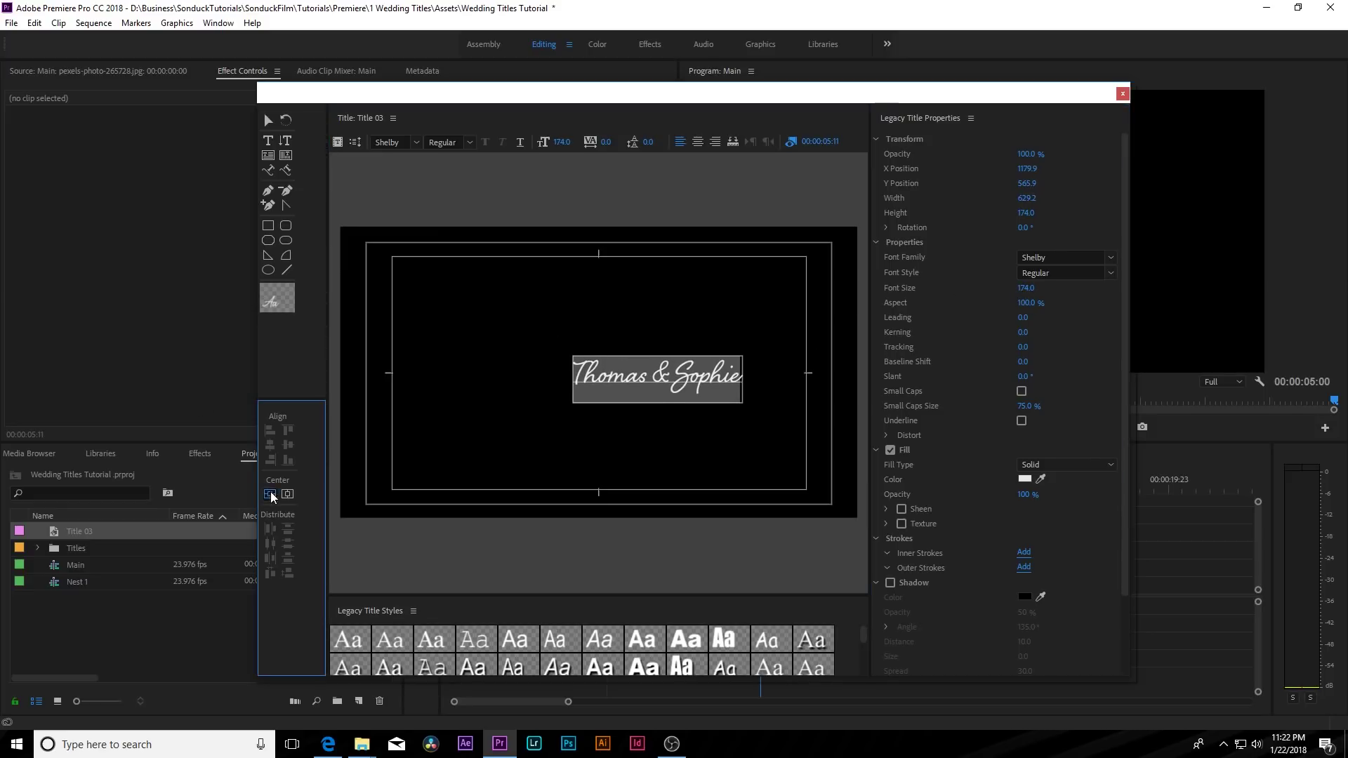
left_click(271, 494)
left_click(287, 494)
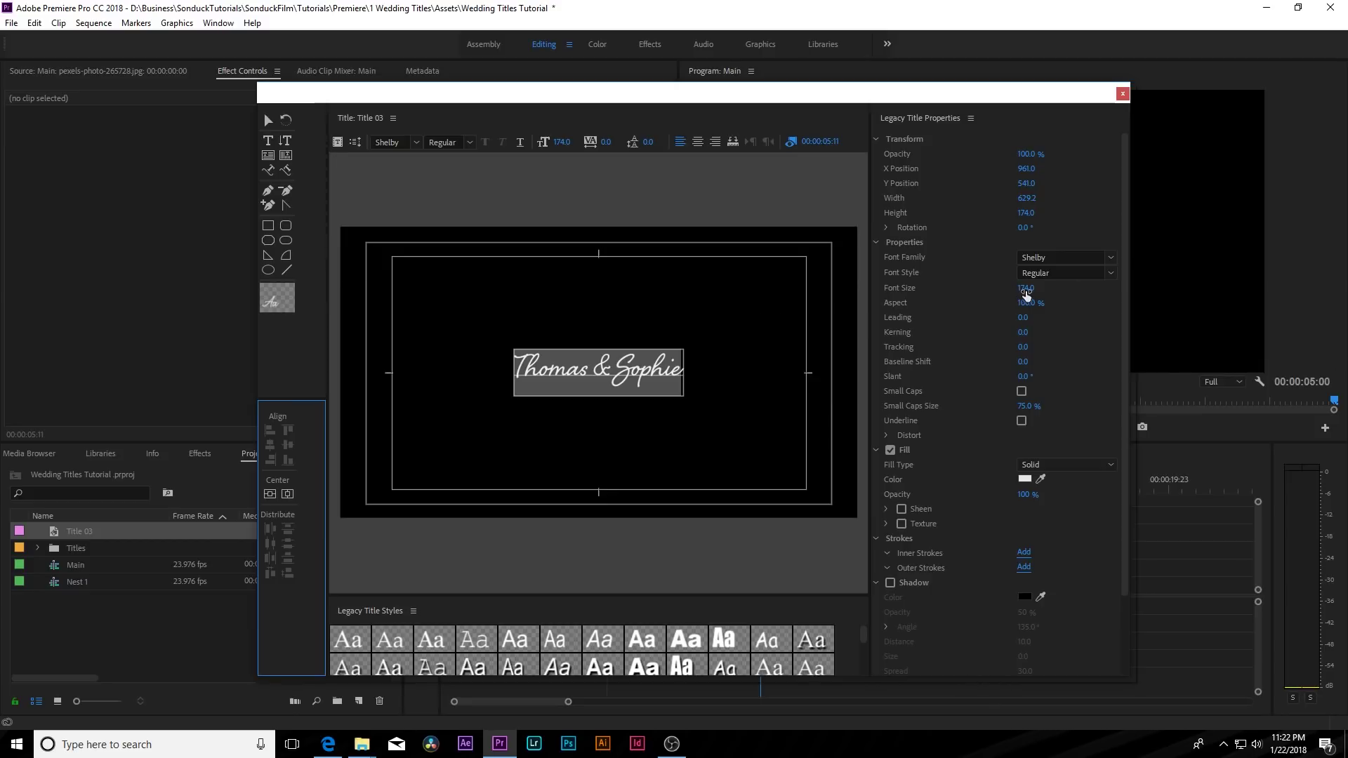
left_click_drag(1026, 288, 1060, 288)
left_click(270, 494)
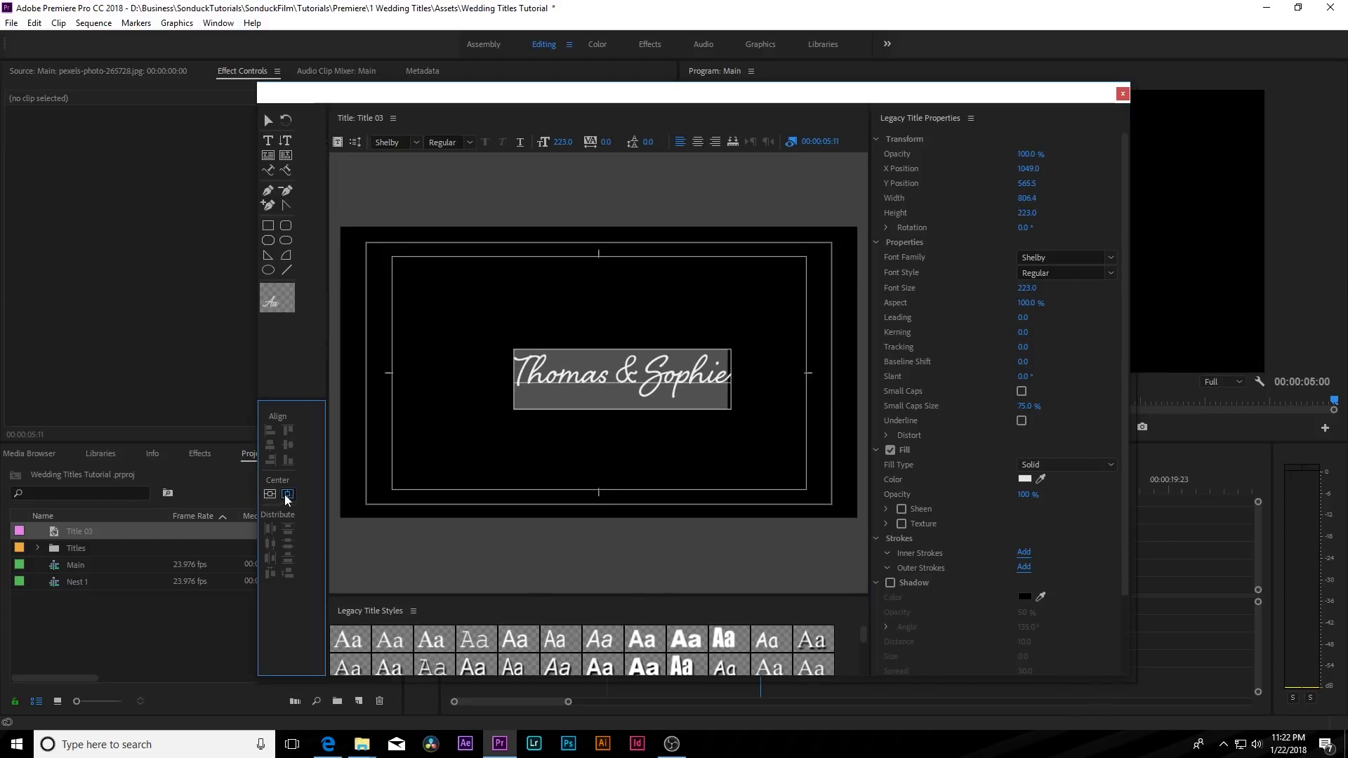
left_click(288, 494)
Step: Reposition the text cursor within 'Thomas & Sophie'
double_click(653, 365)
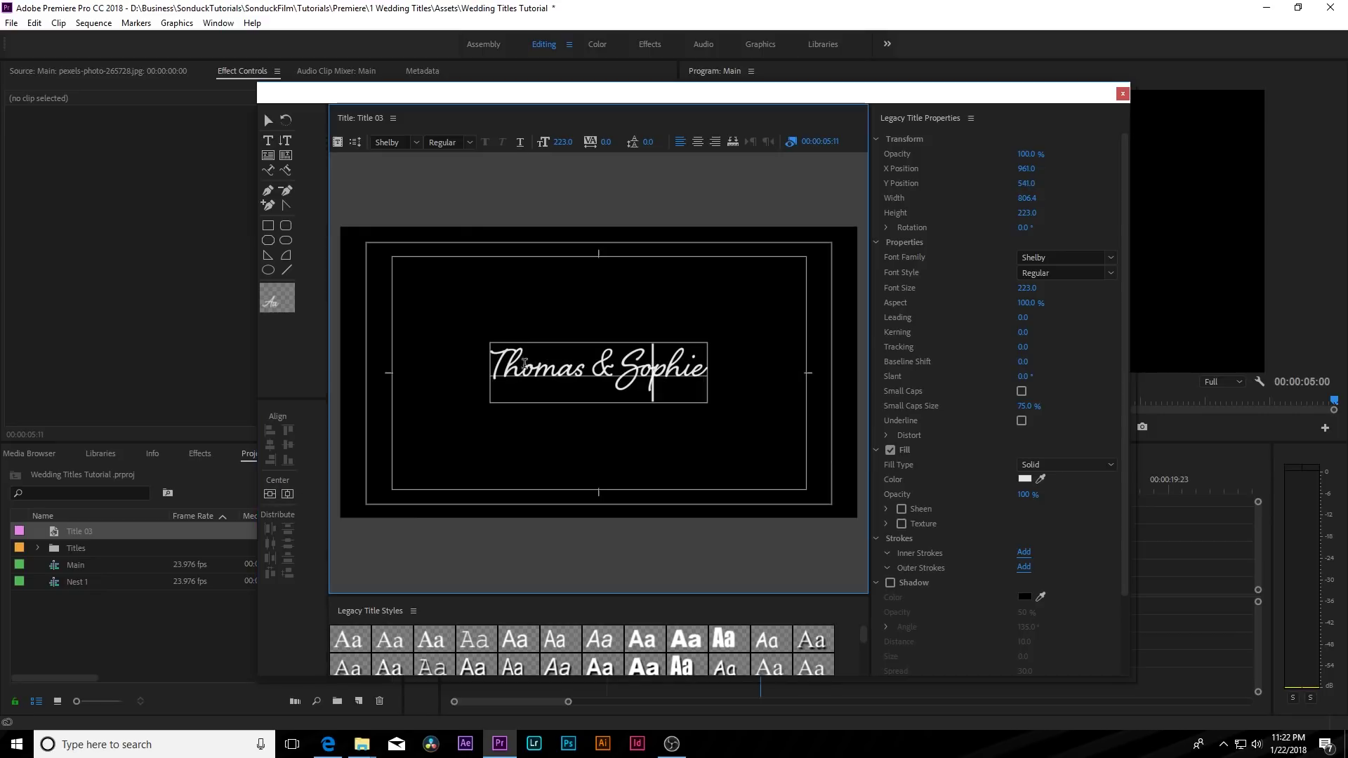
left_click_drag(521, 365, 691, 372)
left_click(683, 372)
scroll(997, 534, "down", 2)
left_click(508, 371)
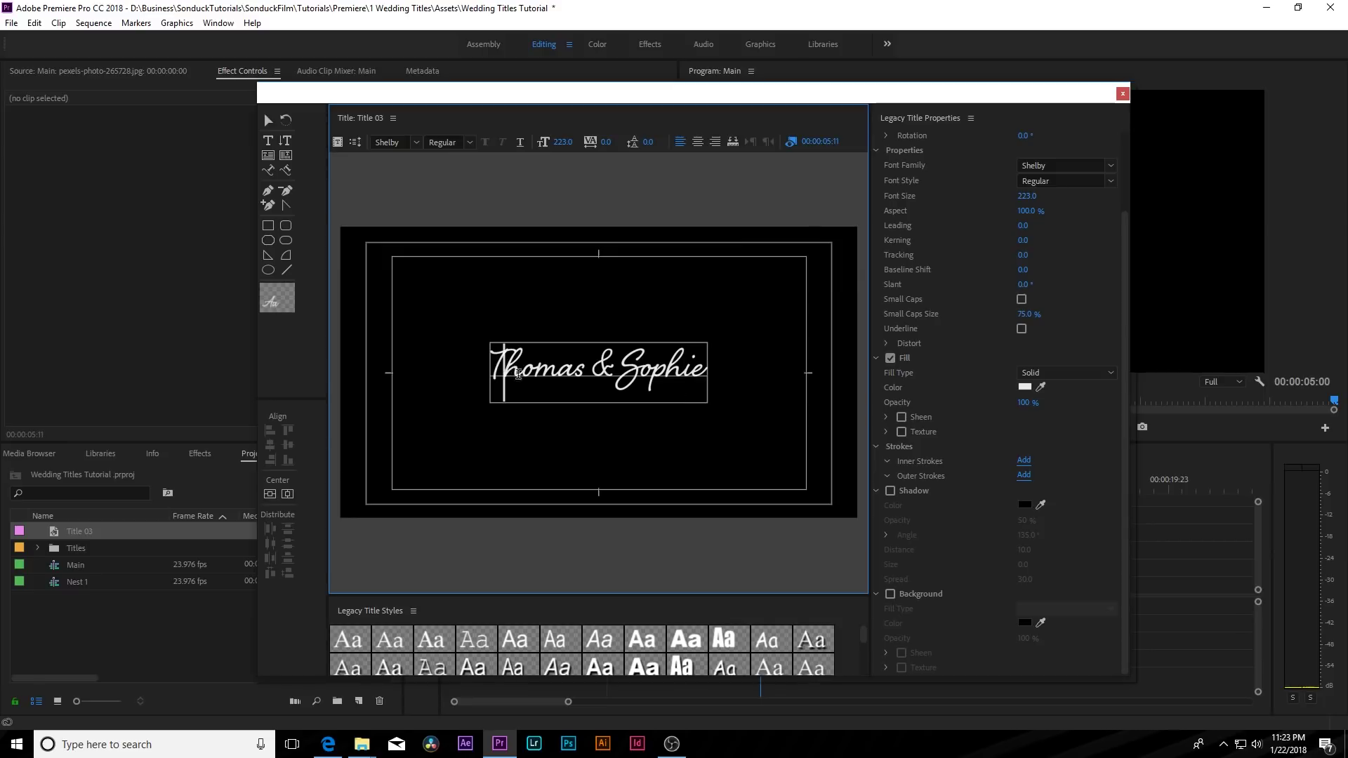
left_click_drag(518, 374, 702, 372)
left_click(664, 372)
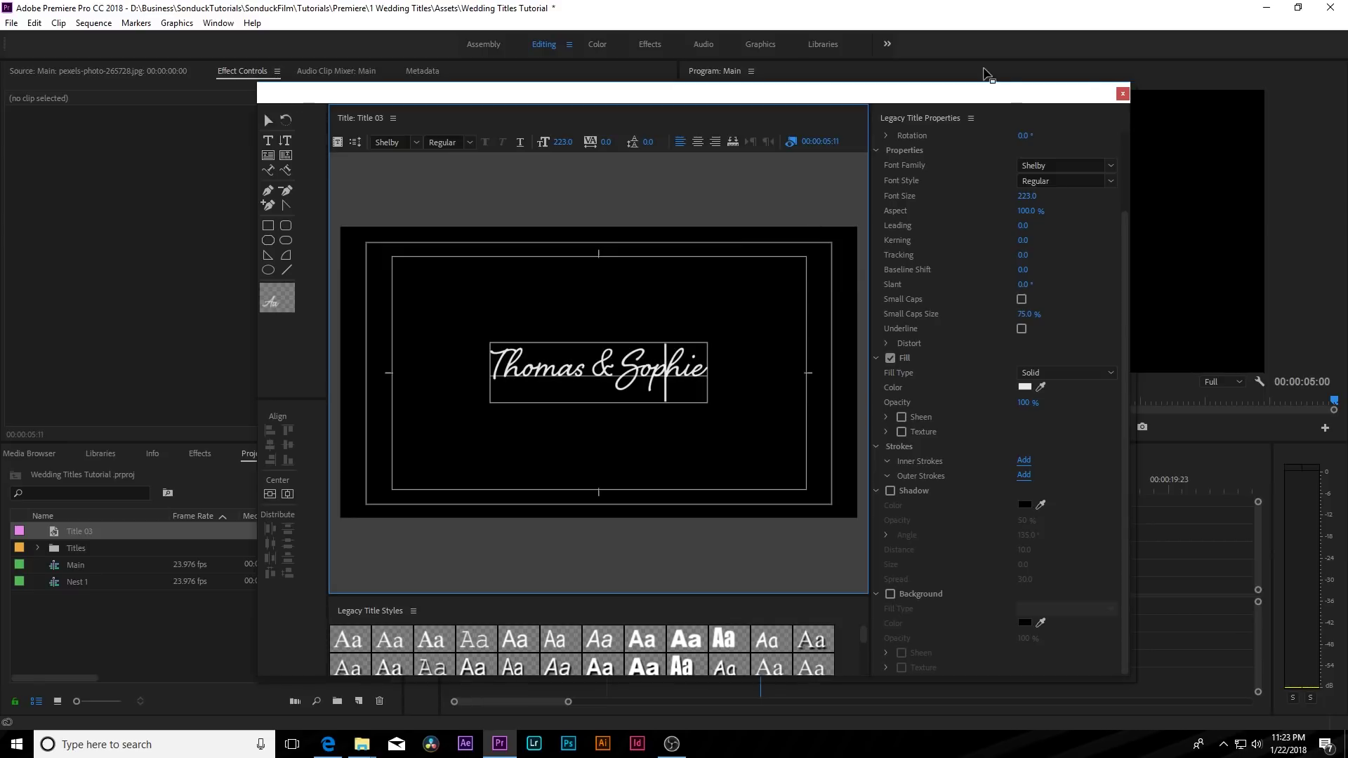
Step: Close the title editor and place Title 03 on V1 after the photo
left_click(1122, 94)
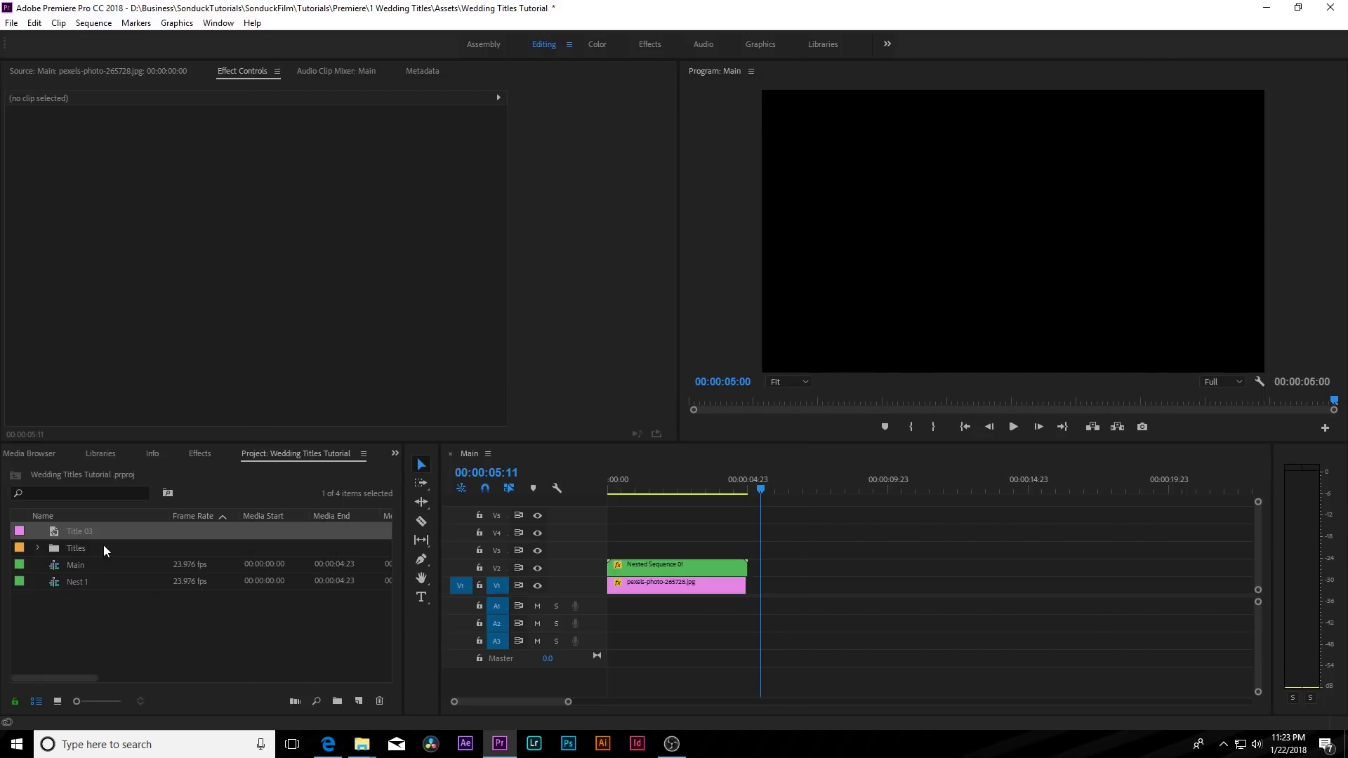
left_click_drag(83, 527, 771, 594)
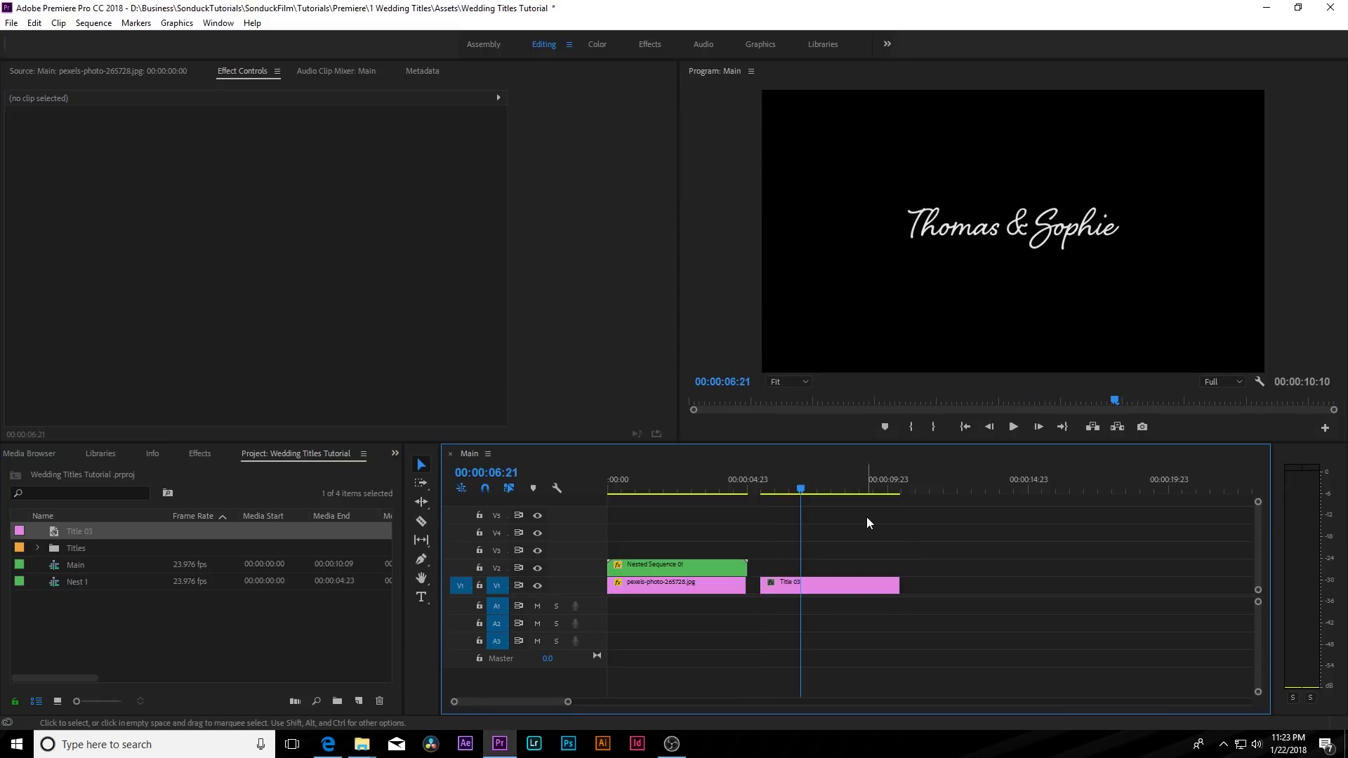
left_click(684, 488)
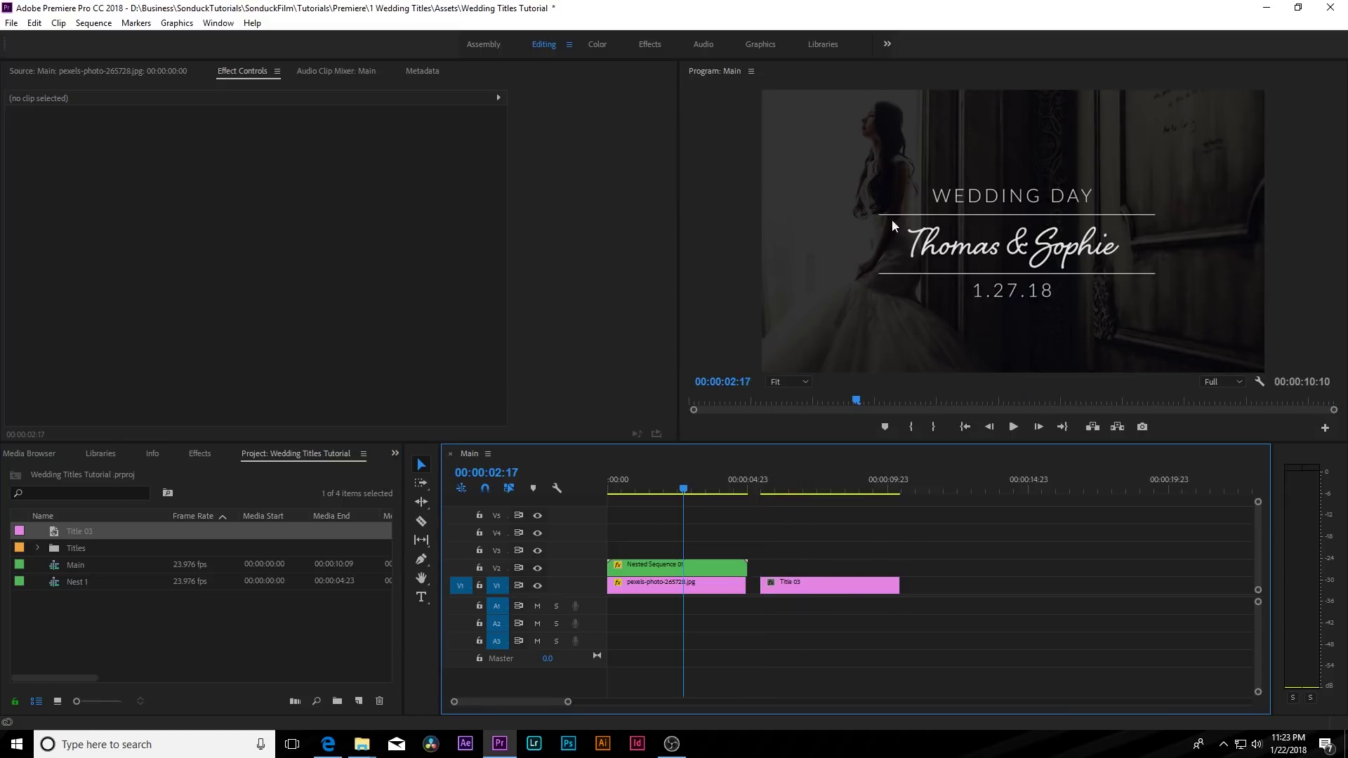
left_click(798, 489)
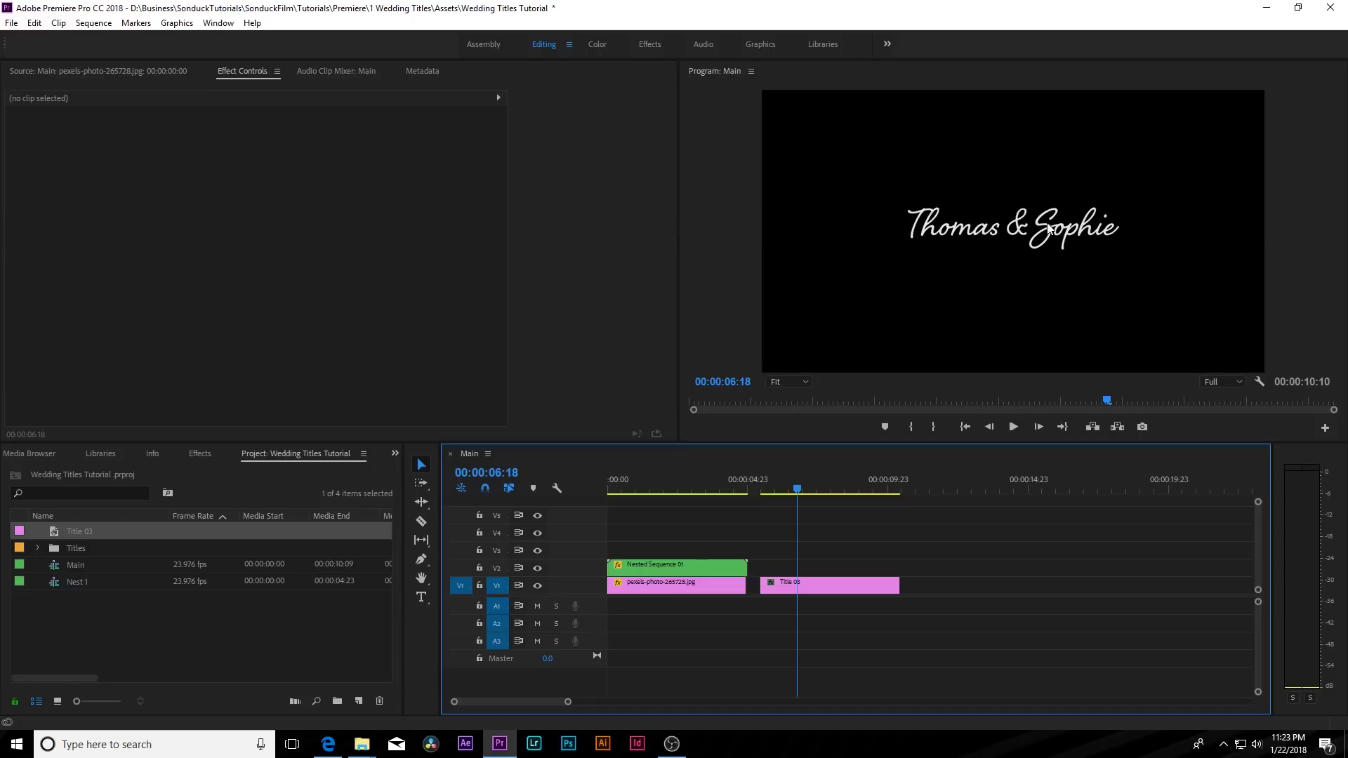
Step: Create a white Color Matte and place it on V2 above Title 03
left_click(361, 699)
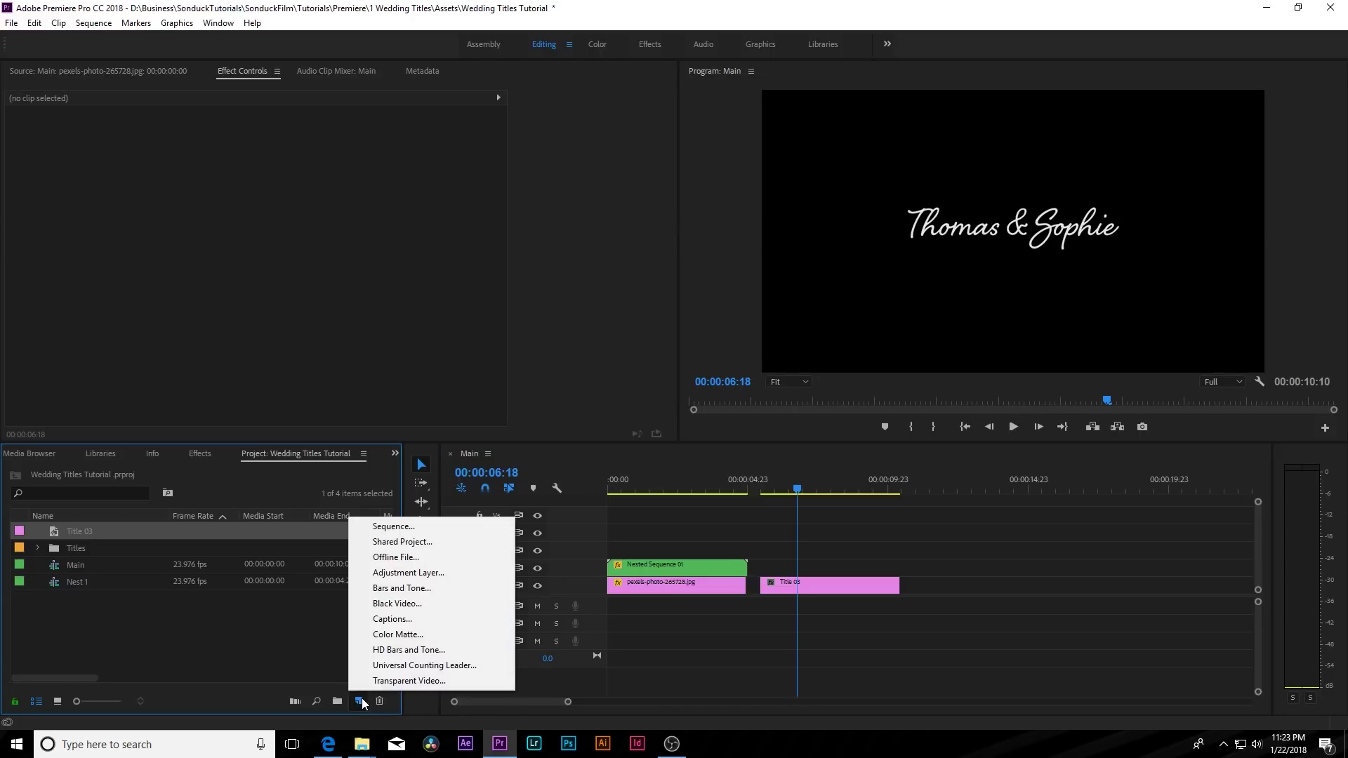
left_click(398, 634)
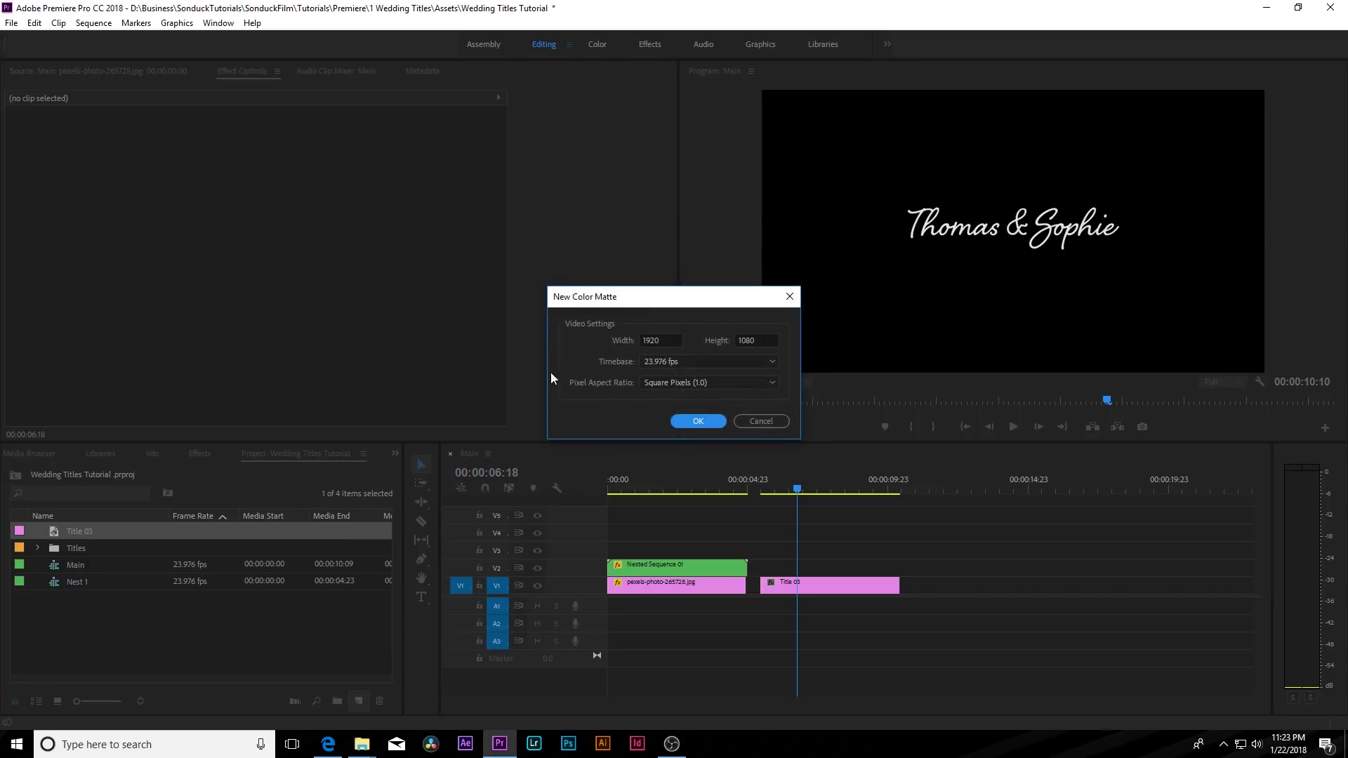
left_click(692, 420)
left_click(519, 483)
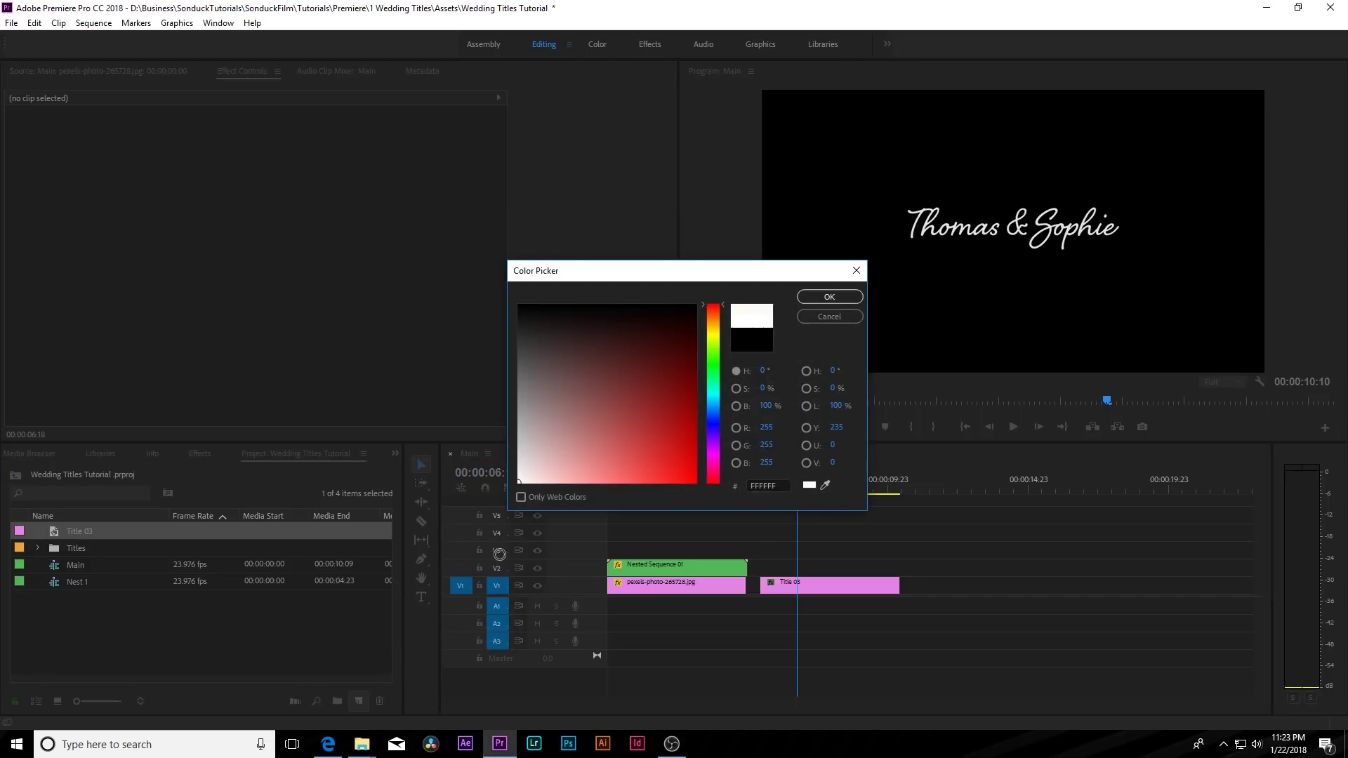
left_click(828, 297)
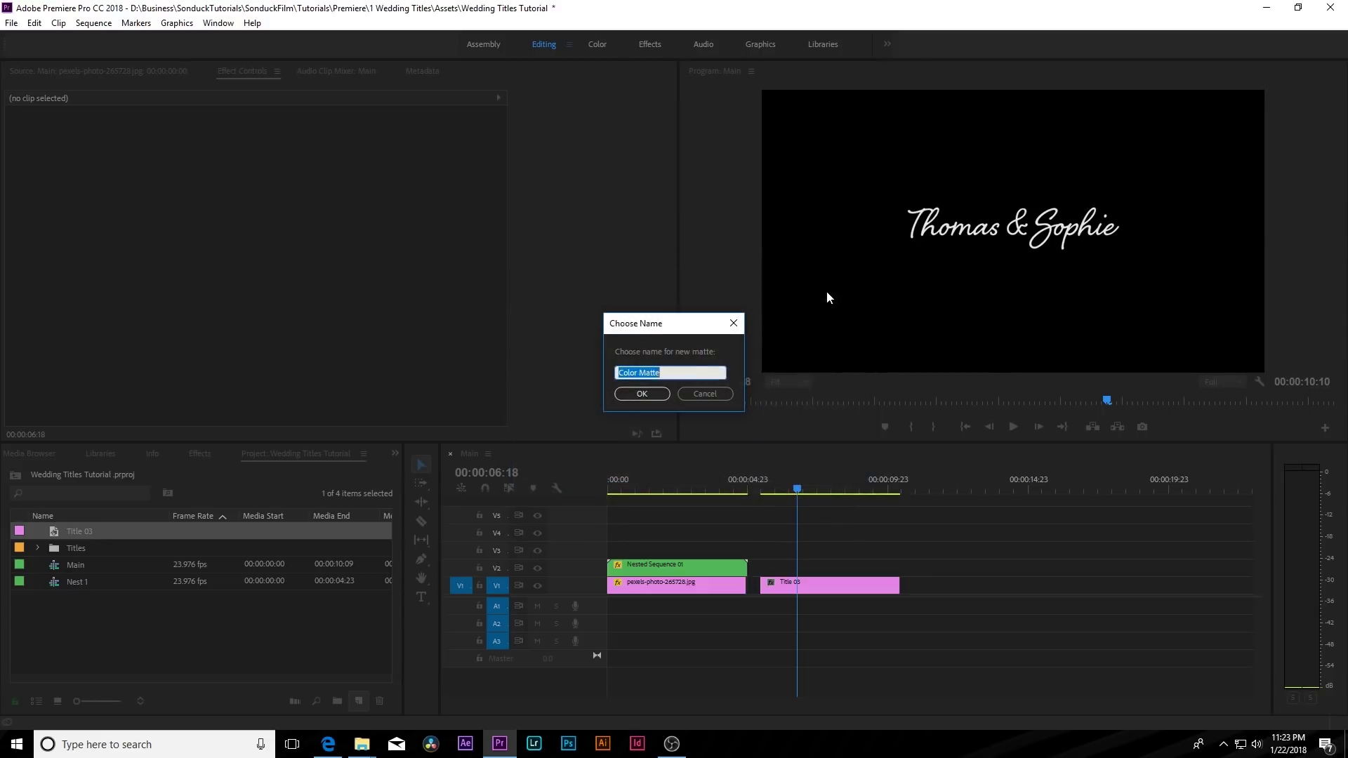
left_click(647, 391)
left_click_drag(83, 531, 792, 579)
left_click_drag(648, 410, 631, 393)
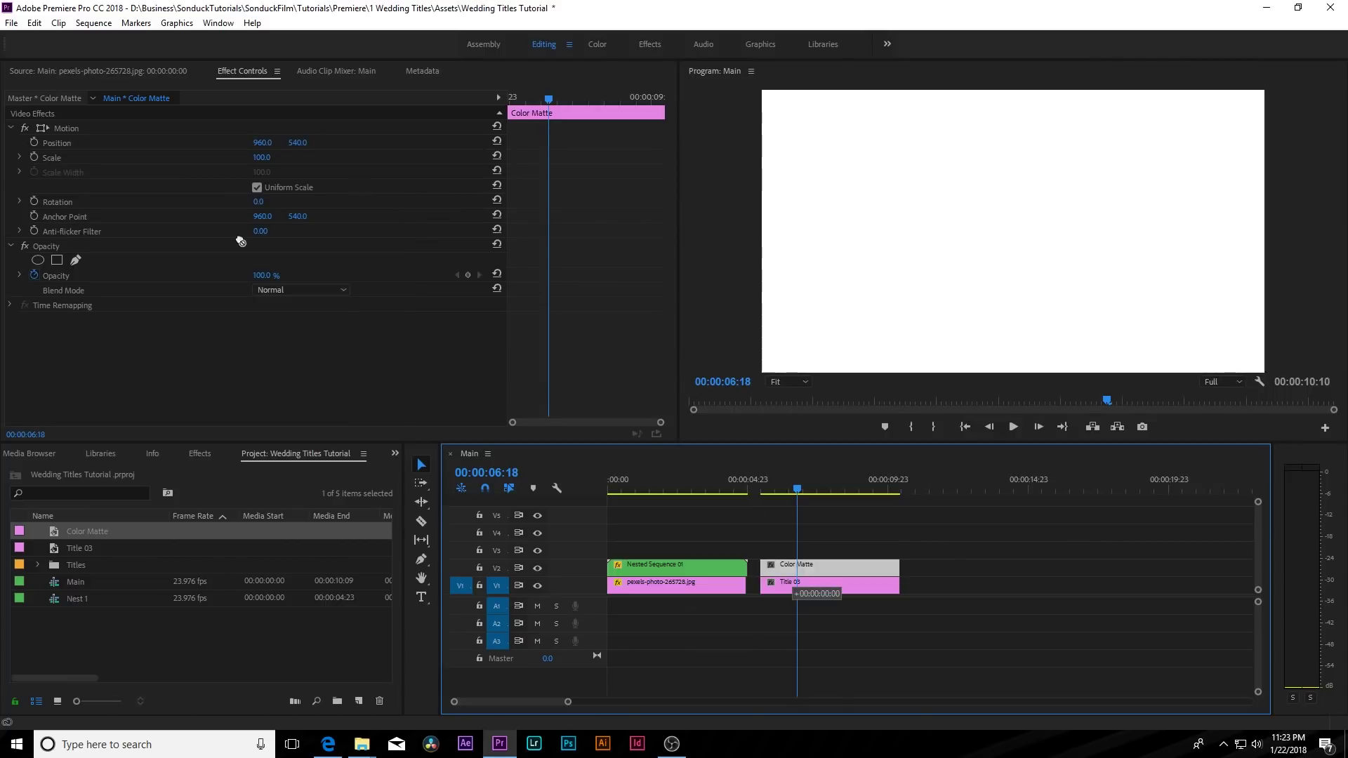
Step: Mask the Color Matte with feather 0 and flatten the mask into a thin line
left_click(56, 260)
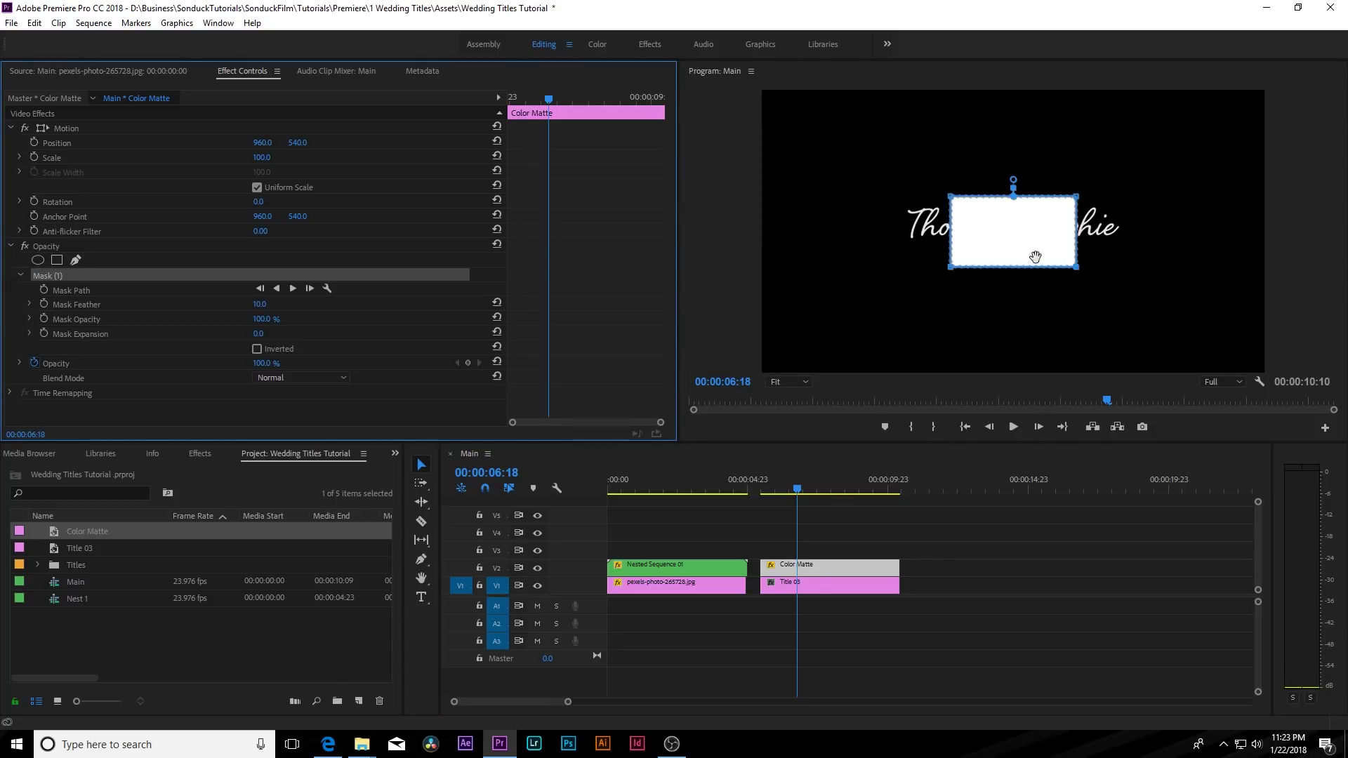
left_click(259, 303)
type("0")
key("Return")
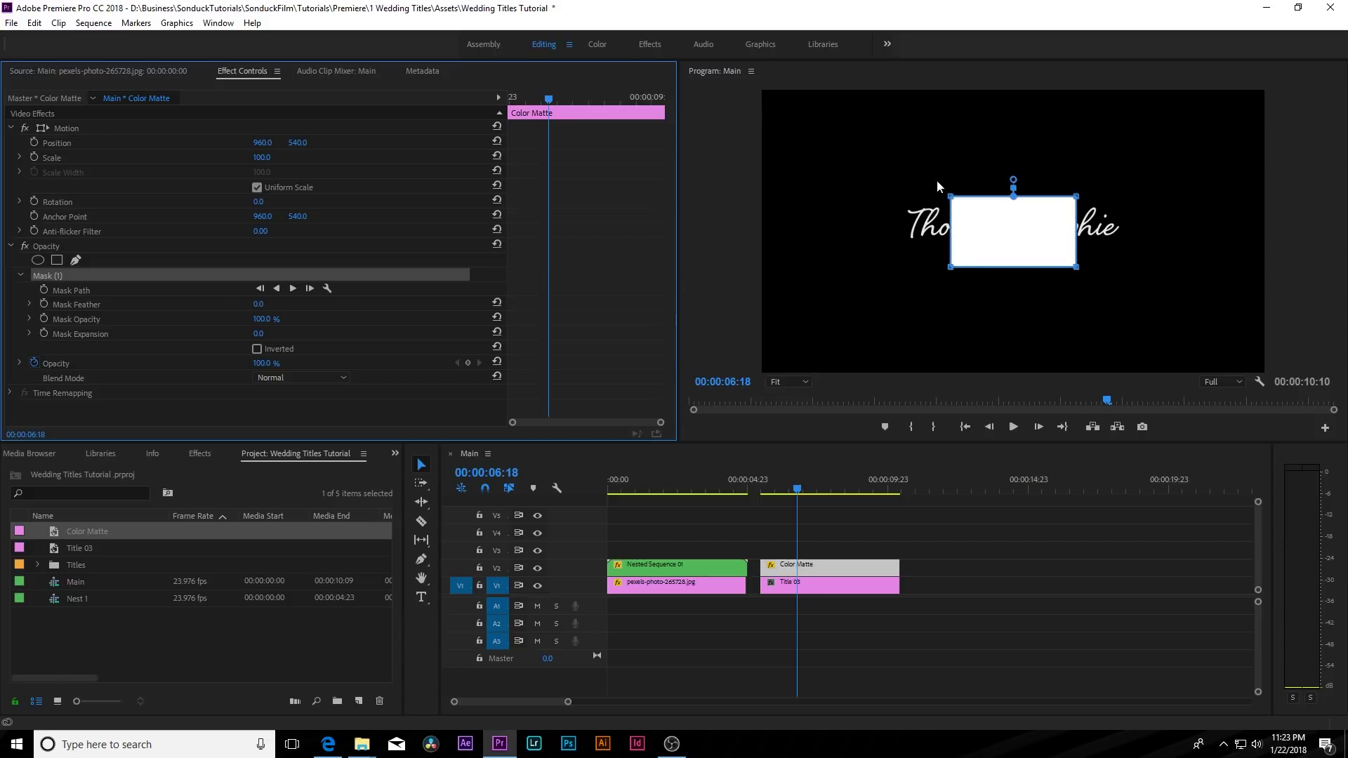
left_click(950, 196)
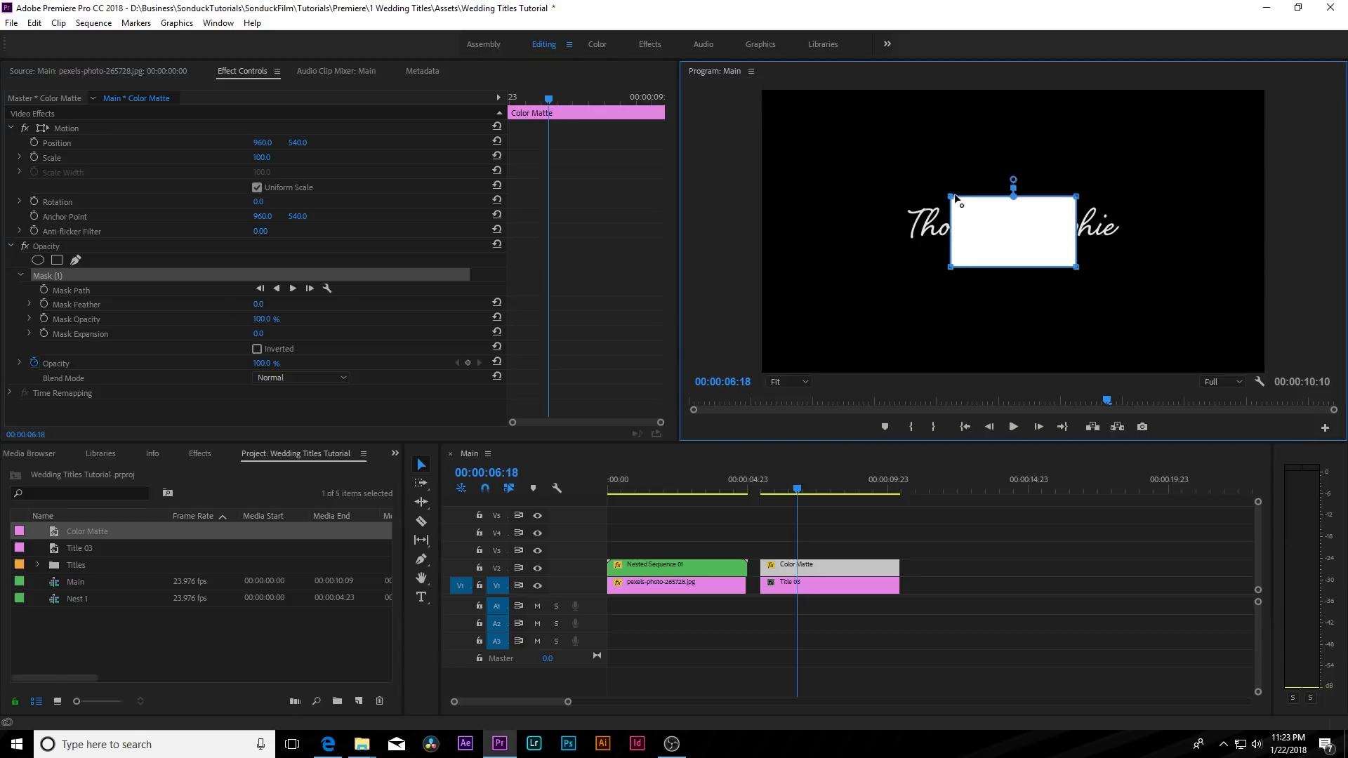
left_click_drag(951, 198, 951, 264)
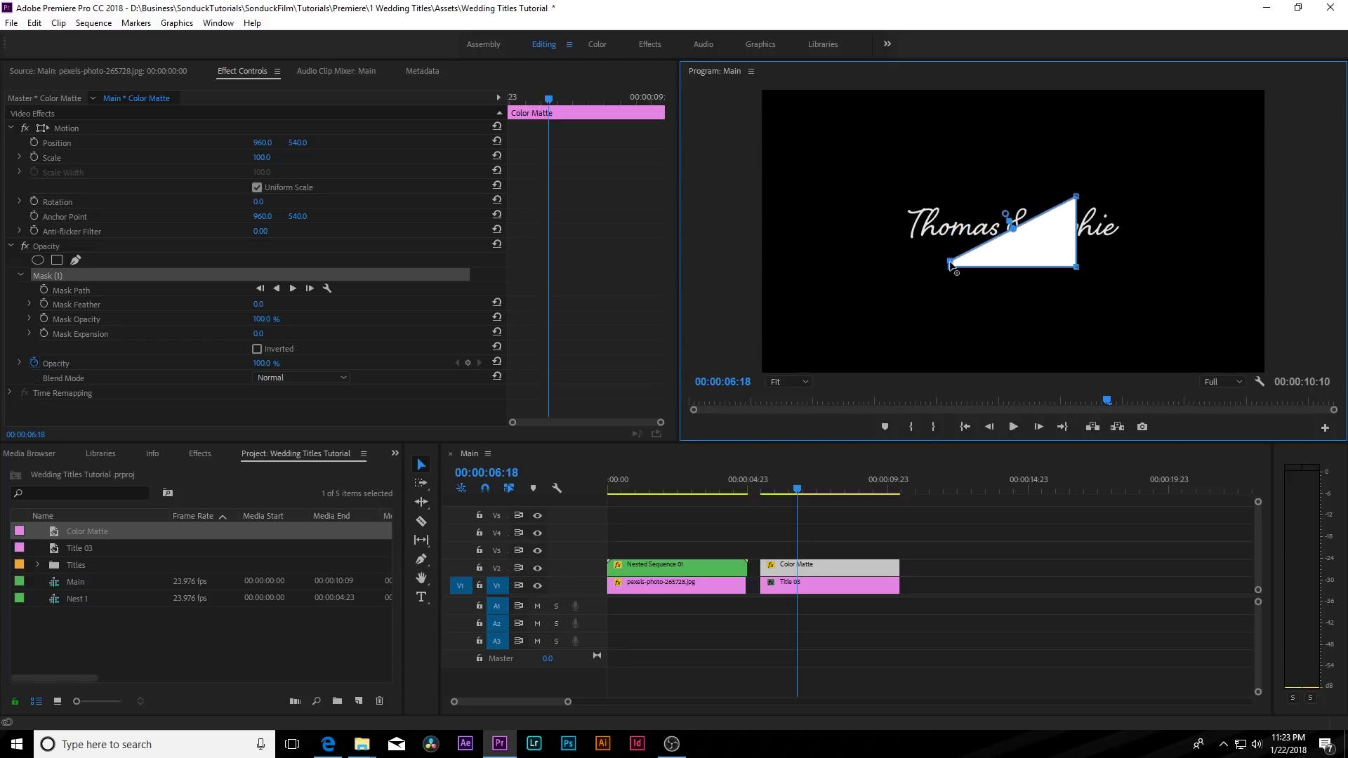
left_click_drag(1076, 197, 1077, 266)
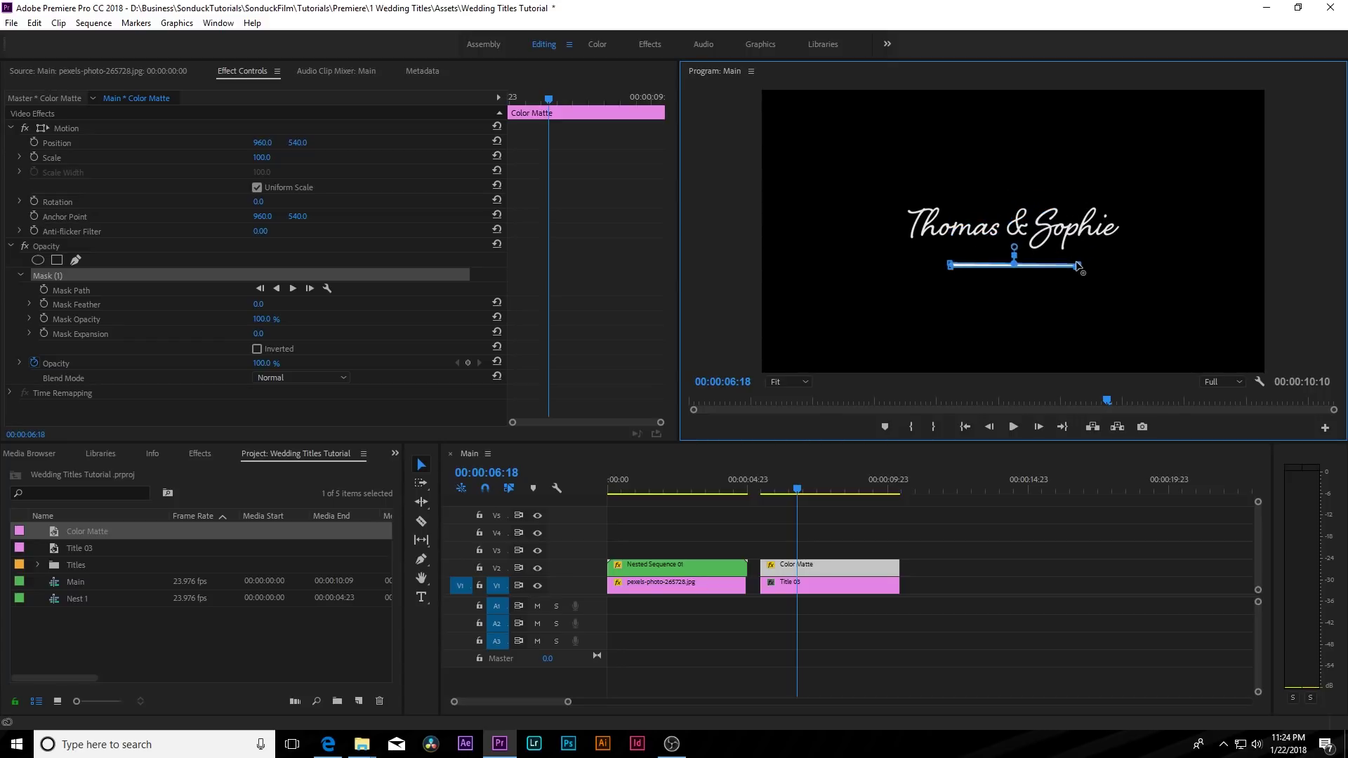
Step: Set the Program monitor magnification to 75%
left_click(792, 381)
left_click(803, 458)
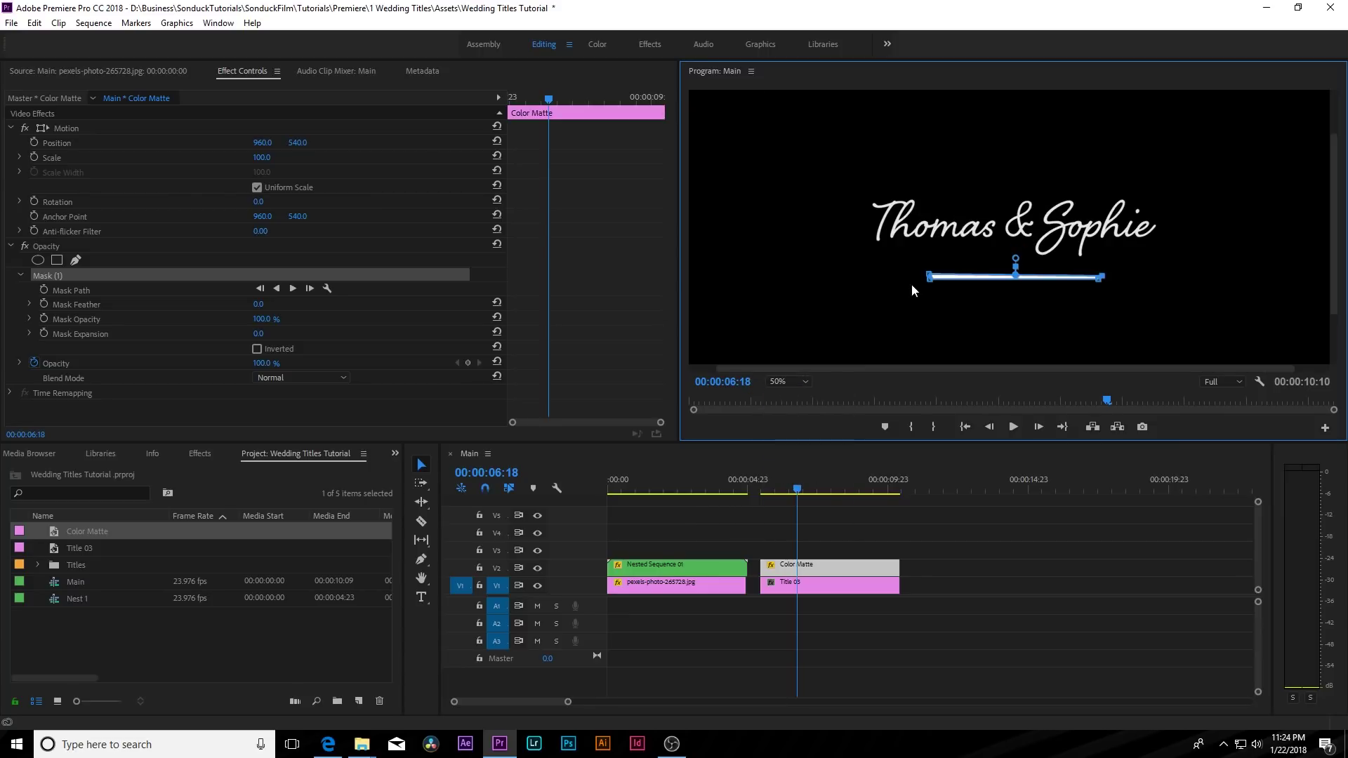
left_click(792, 381)
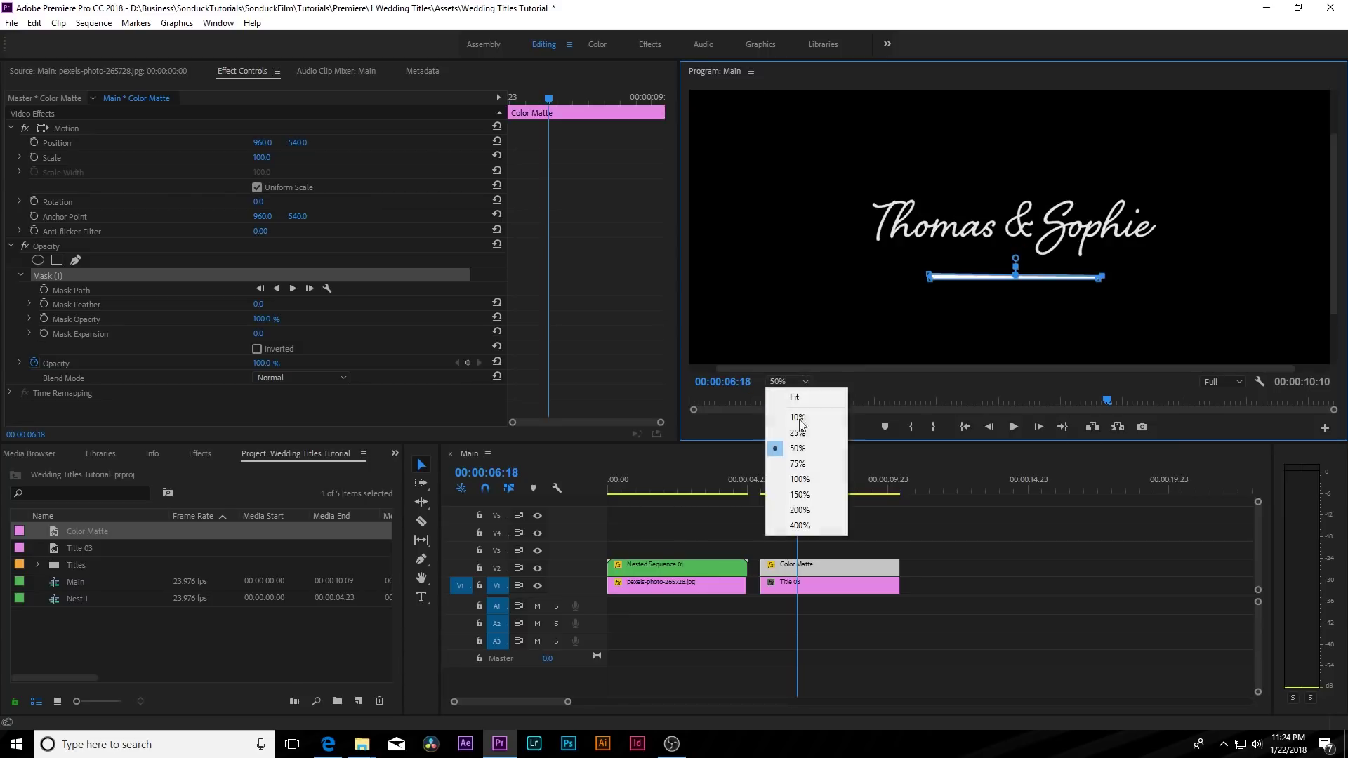
left_click(802, 469)
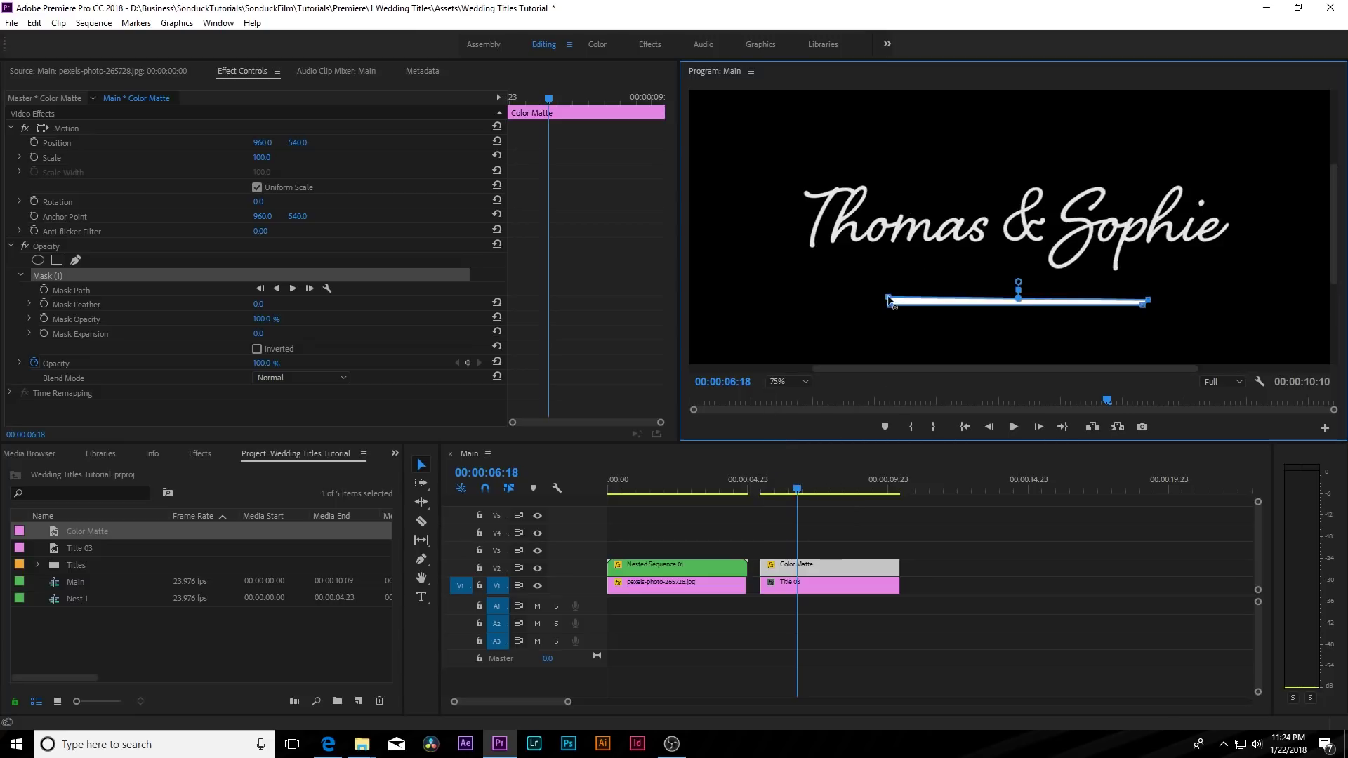
left_click_drag(890, 298, 890, 307)
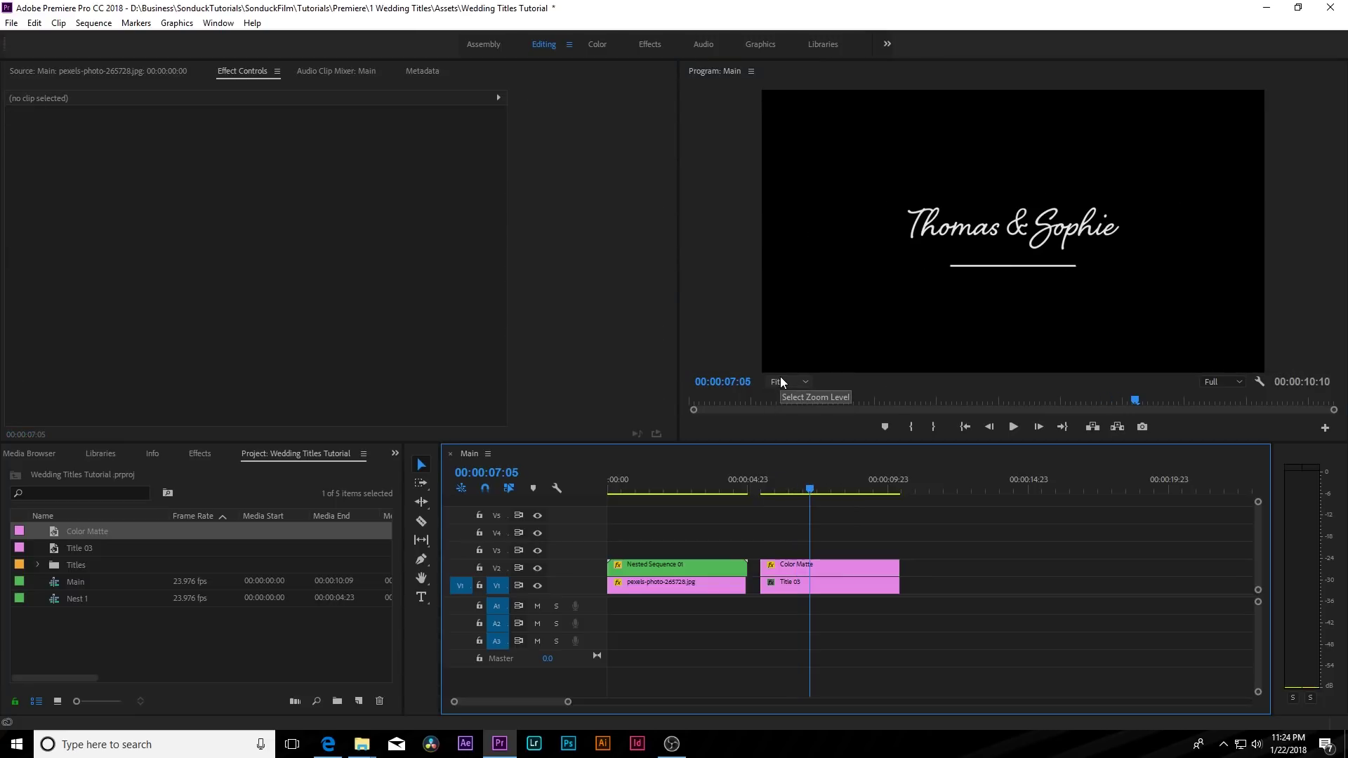
left_click(798, 384)
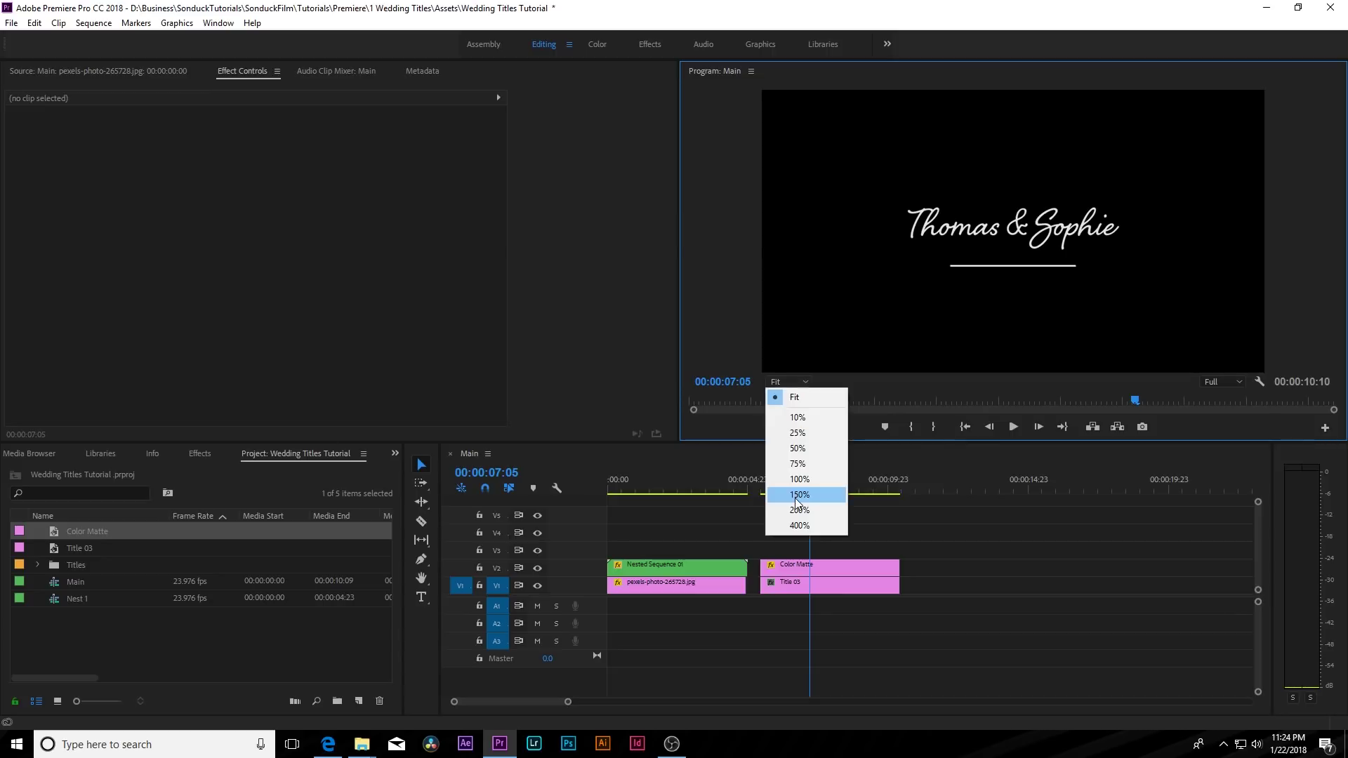
left_click(802, 469)
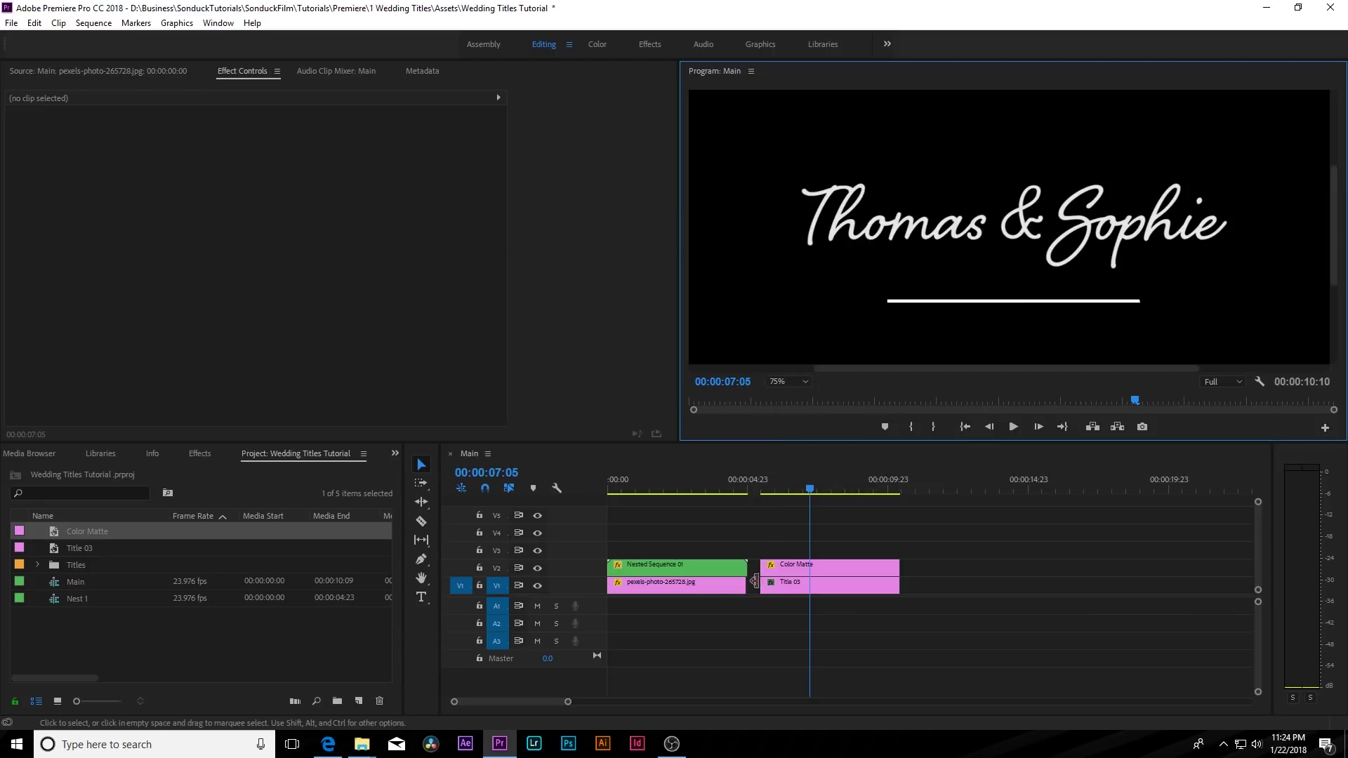
Step: Drag the line mask's left vertex farther left under the names
left_click(821, 569)
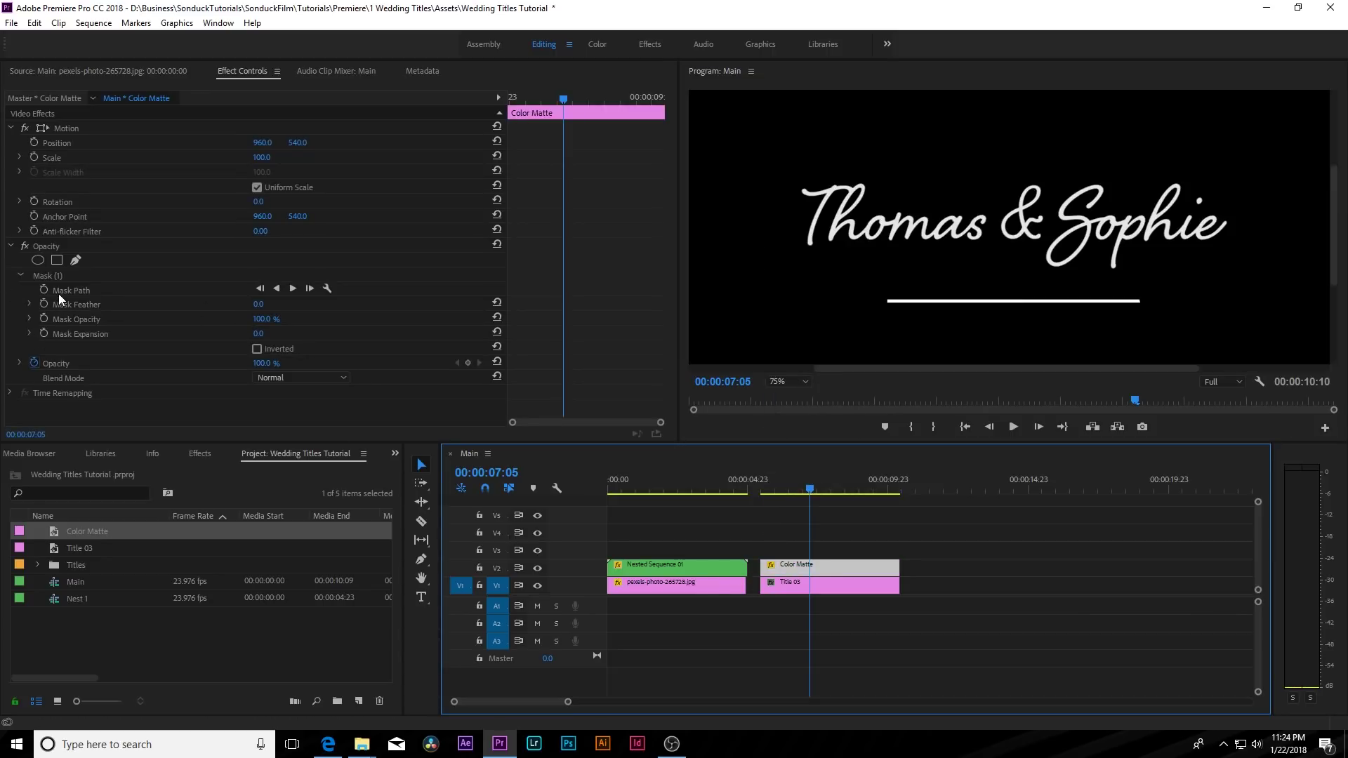
left_click(56, 275)
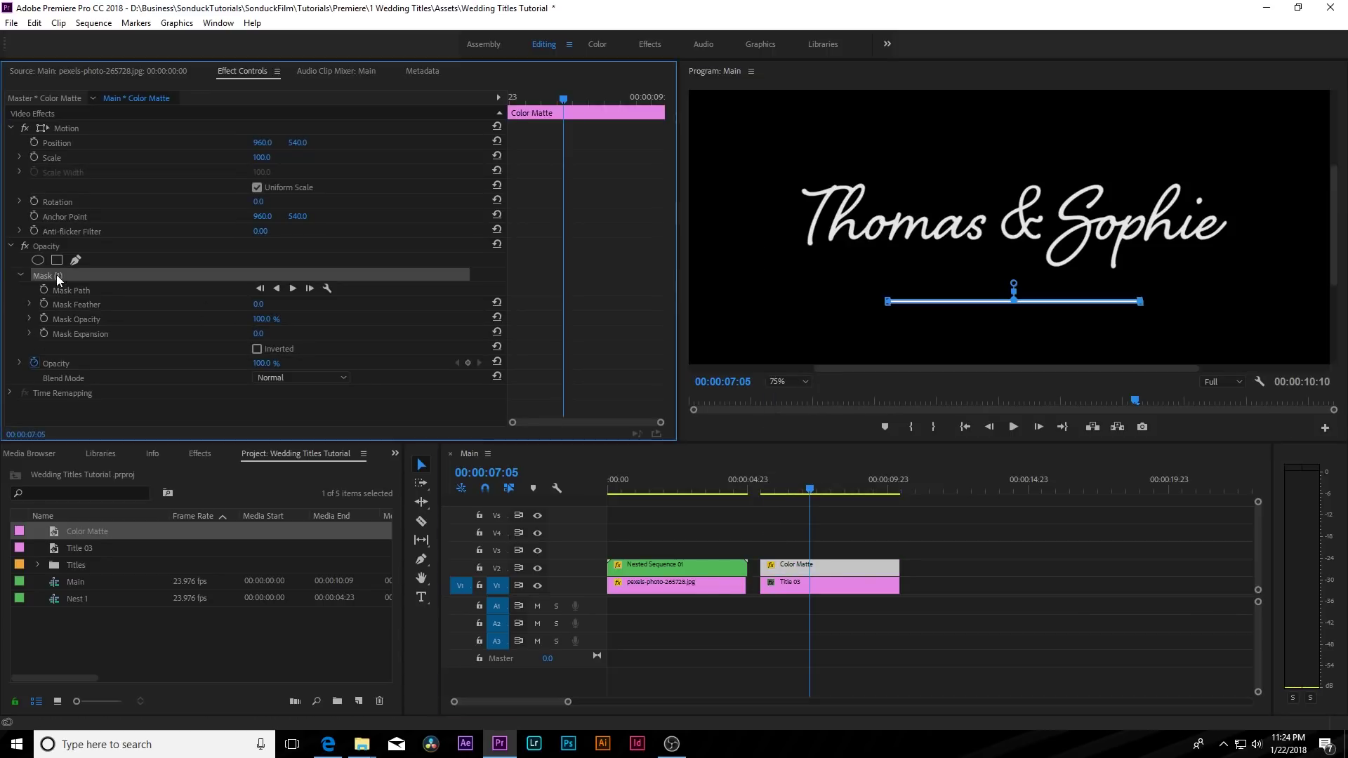
left_click(889, 302)
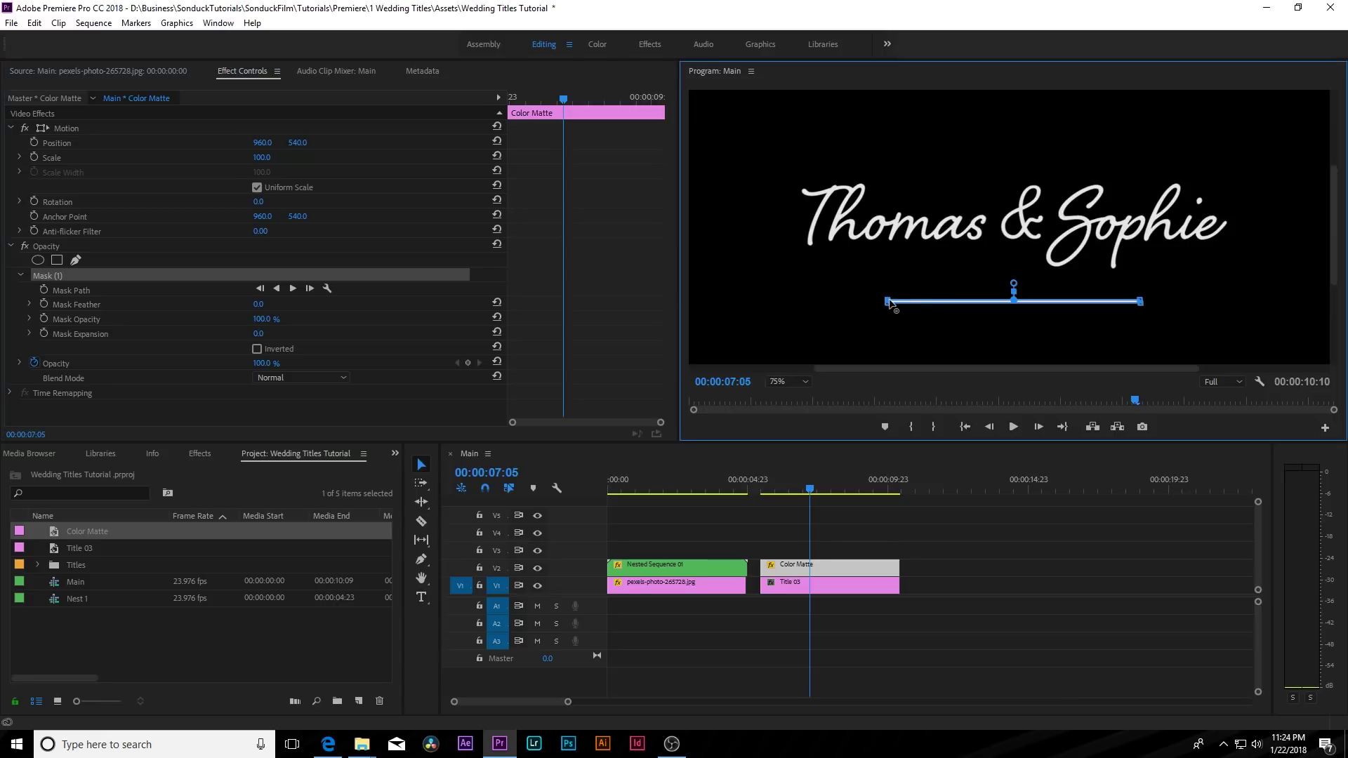
left_click_drag(888, 302, 762, 300)
Step: Adjust the line clip's Position Y so it sits under the names
left_click(868, 518)
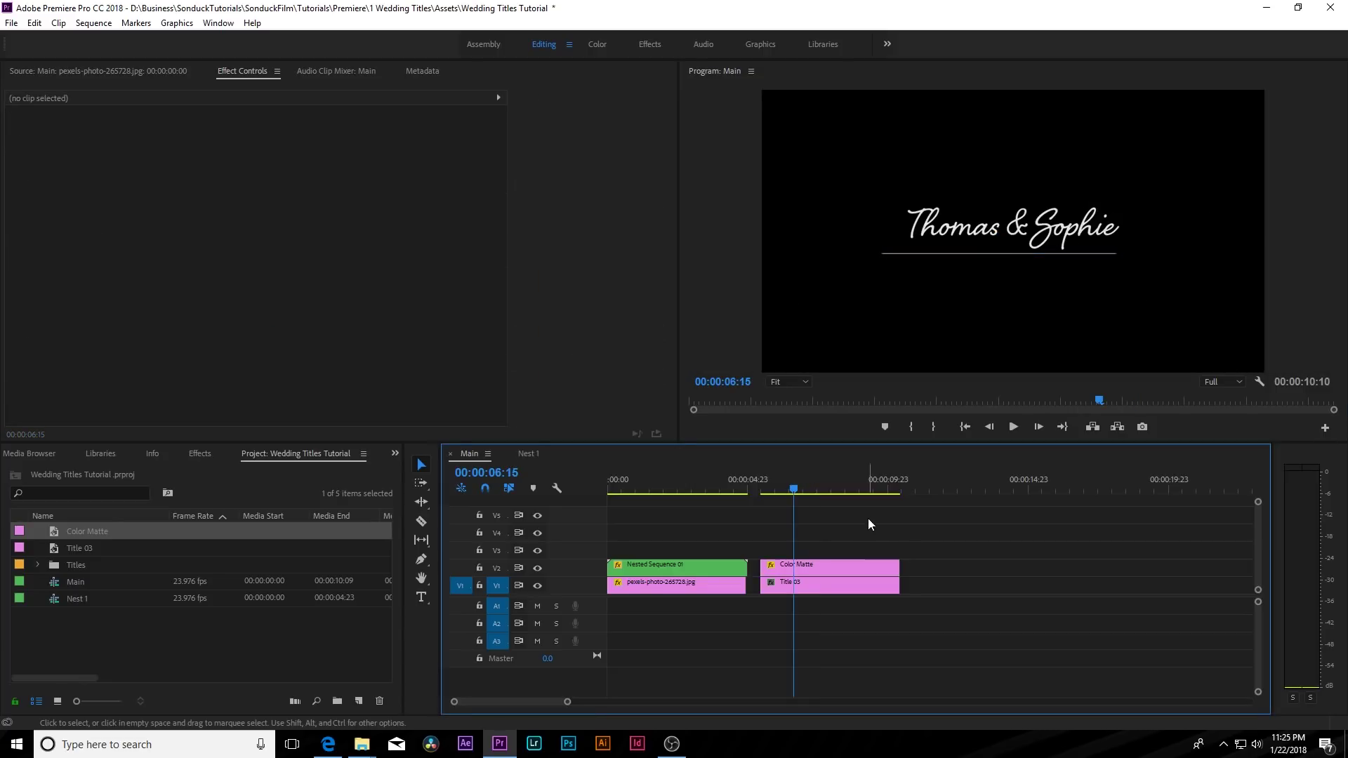
left_click(827, 568)
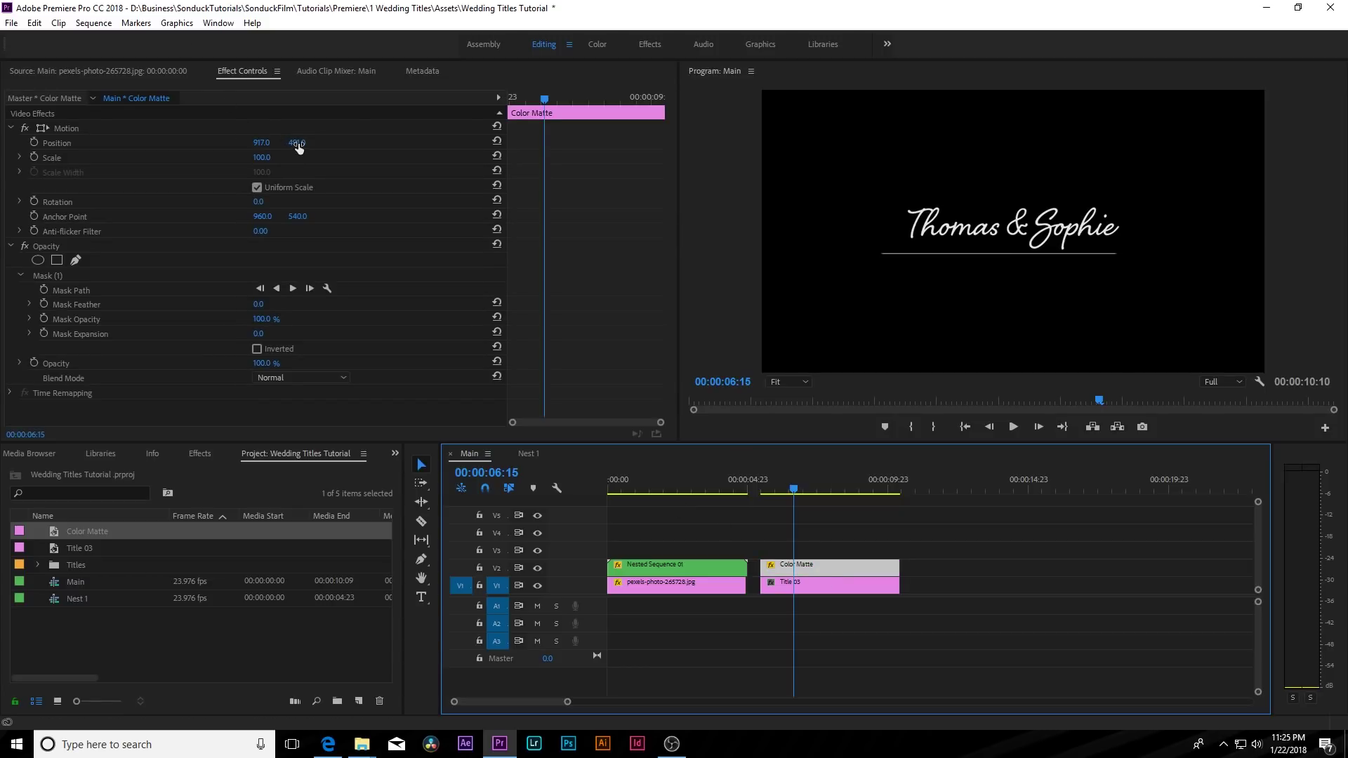
left_click_drag(297, 144, 235, 133)
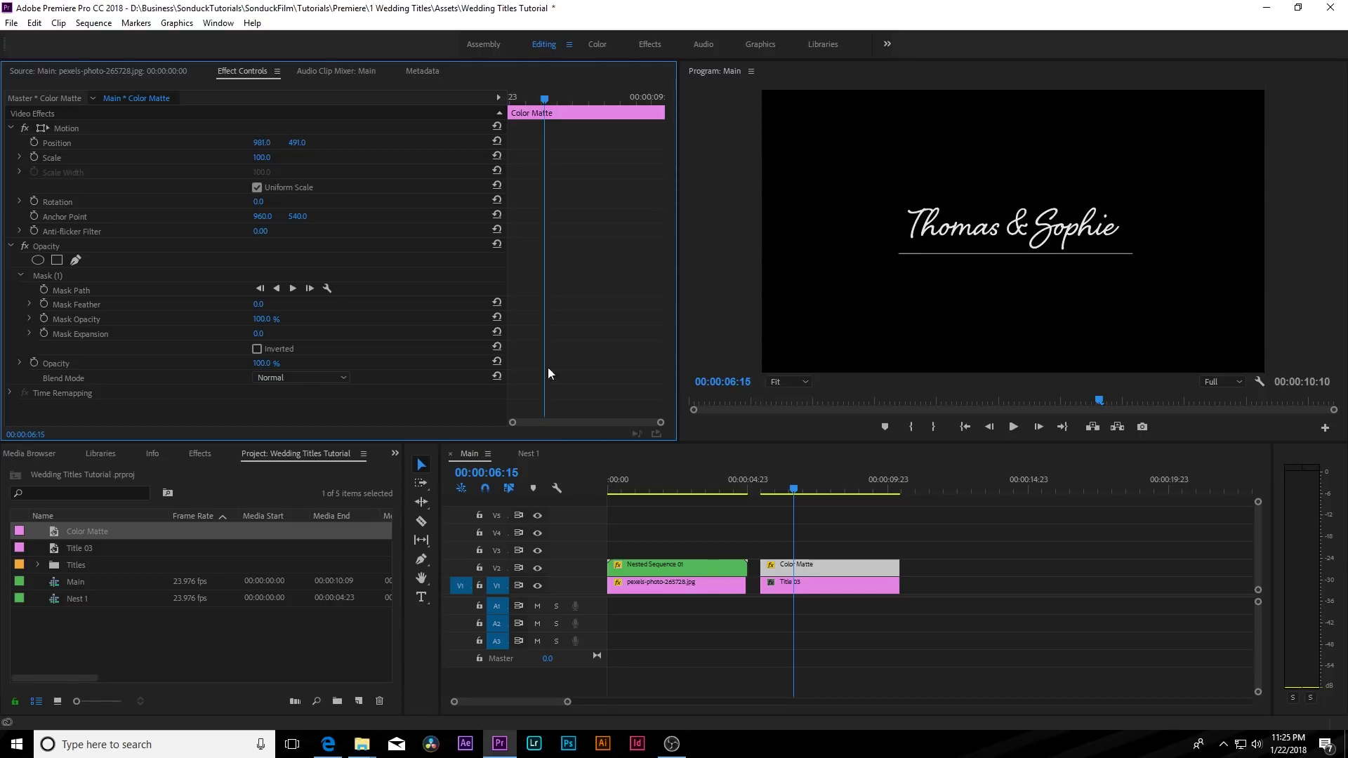
Step: Duplicate the line onto V3 and raise the copy to Position 960, 271
left_click_drag(788, 565, 782, 560)
left_click(811, 549)
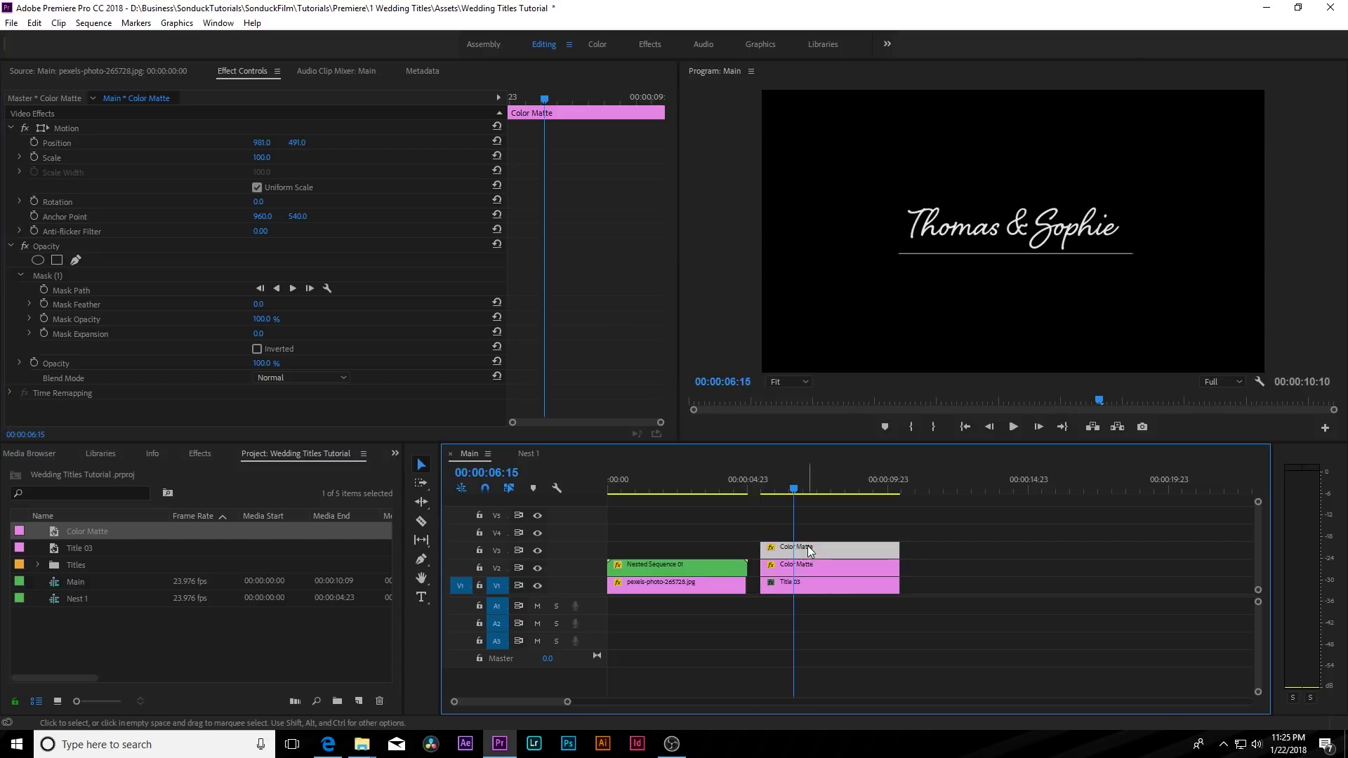
left_click_drag(297, 142, 147, 142)
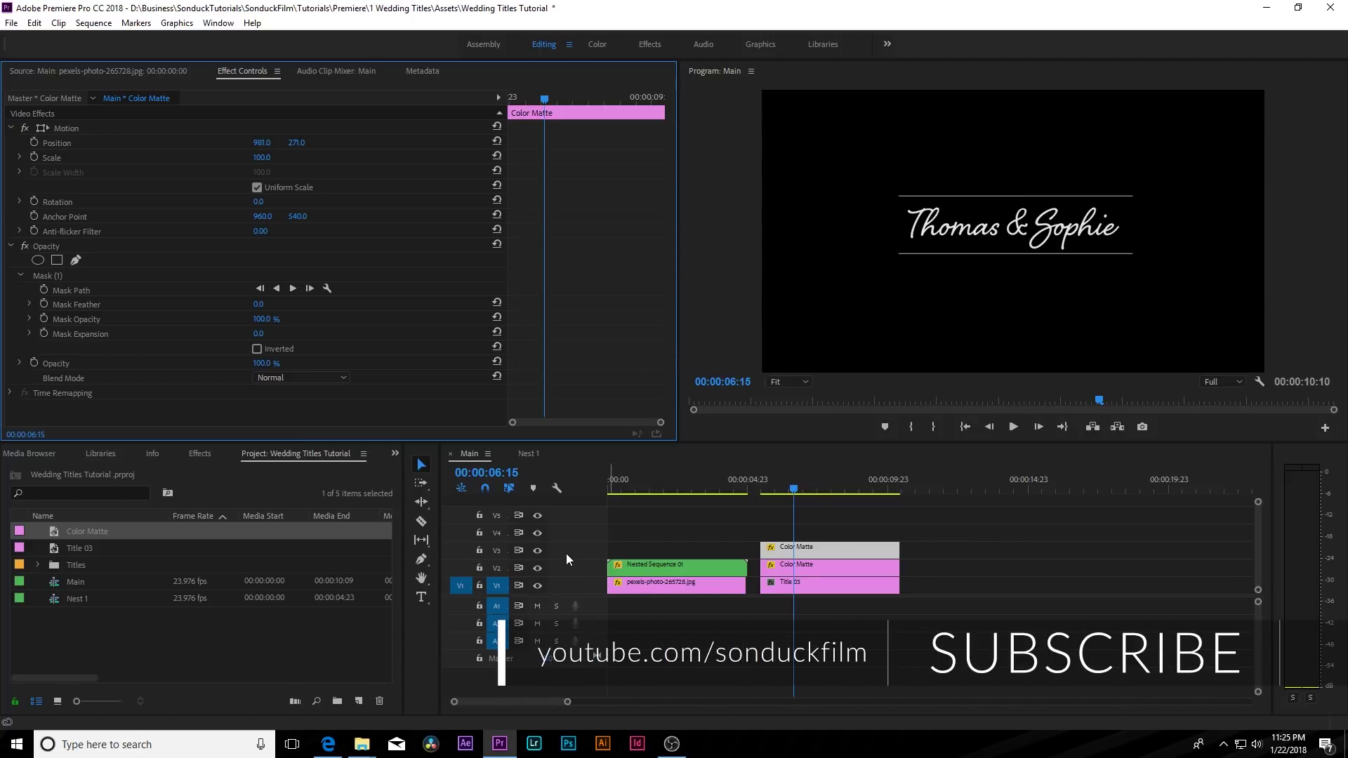
left_click(327, 655)
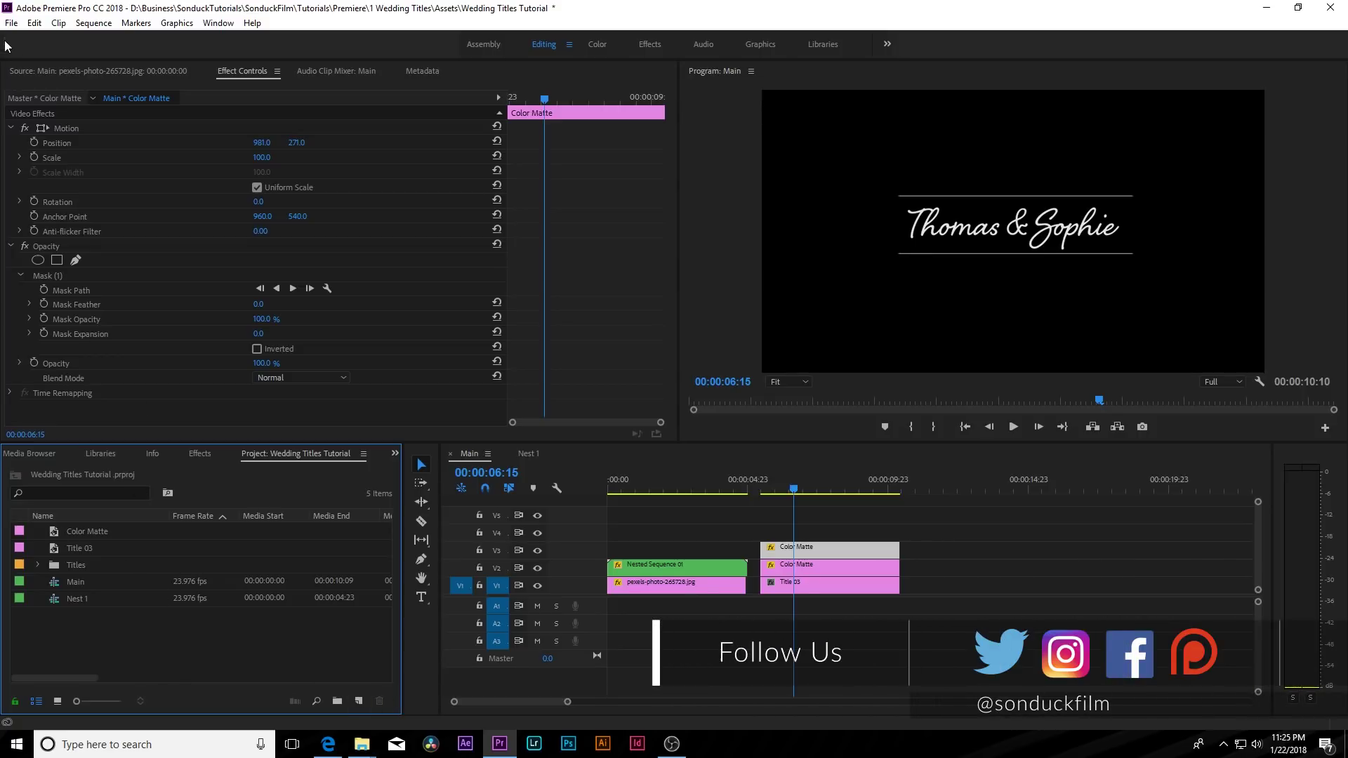
Step: Create a new legacy title, Title 04, containing the text 'WEDDING DAY'
left_click(11, 22)
mouse_move(42, 39)
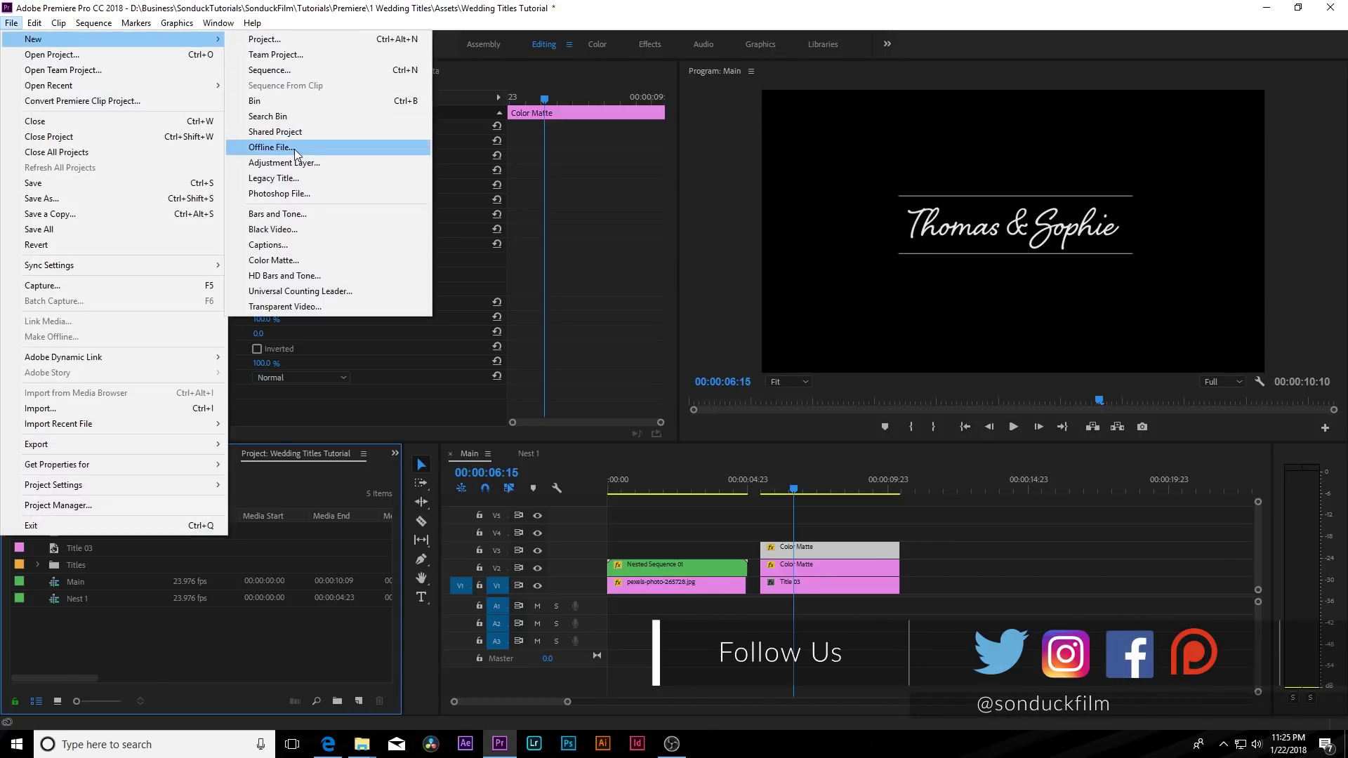
left_click(281, 178)
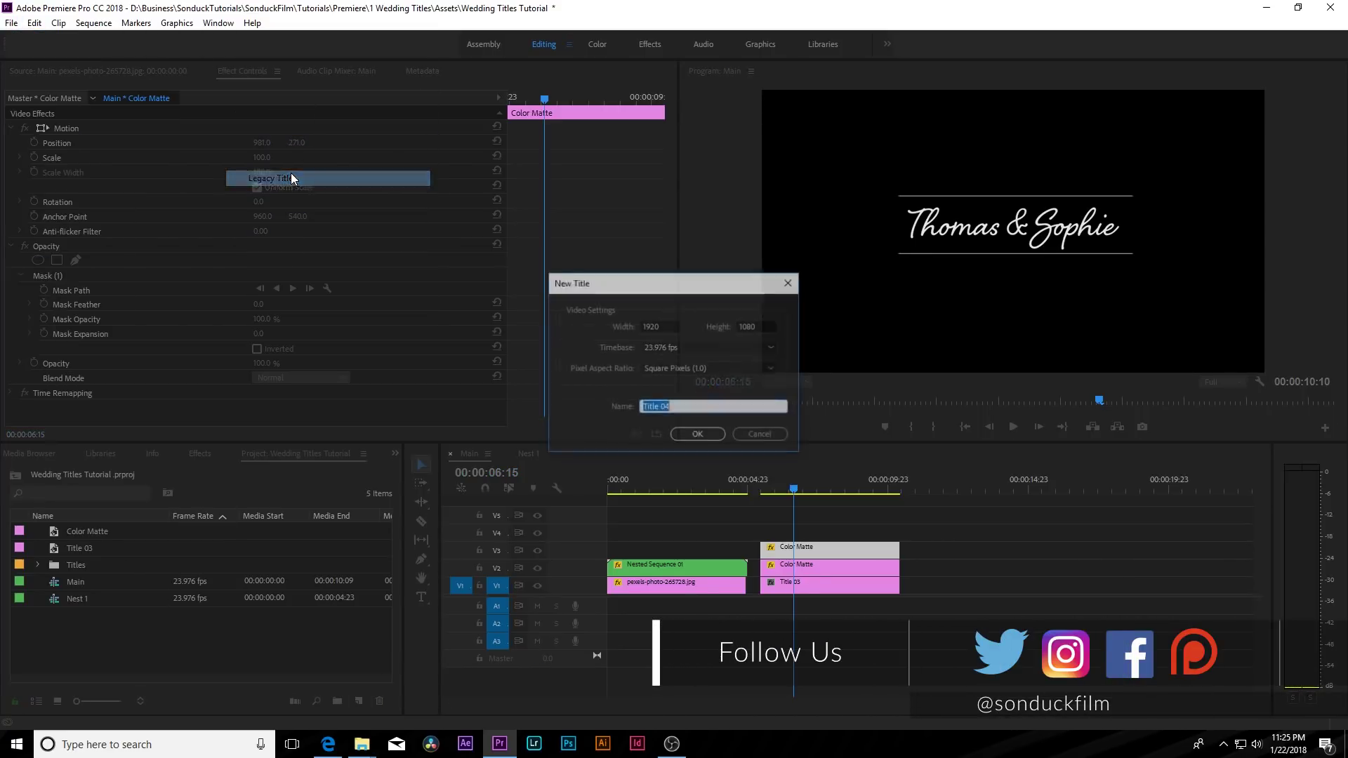
left_click(702, 429)
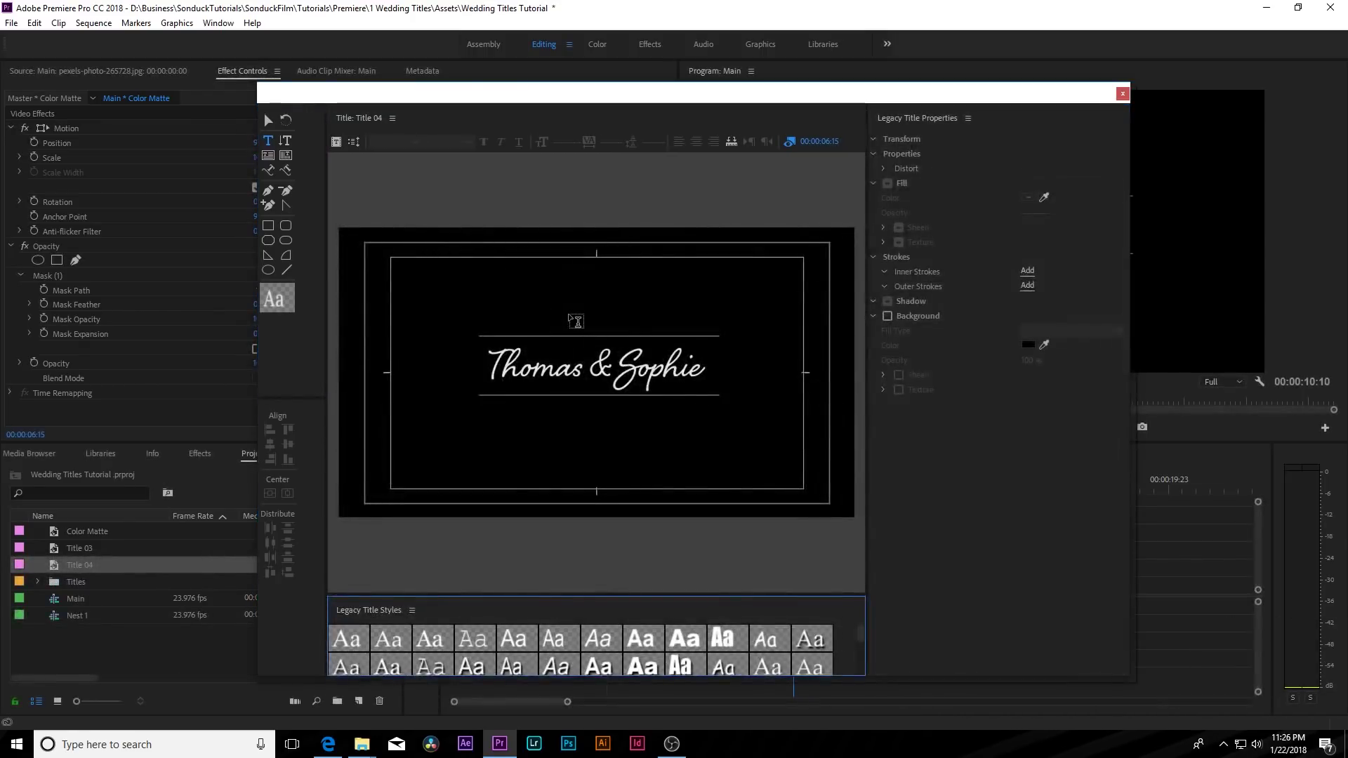
type("WEDDINGF")
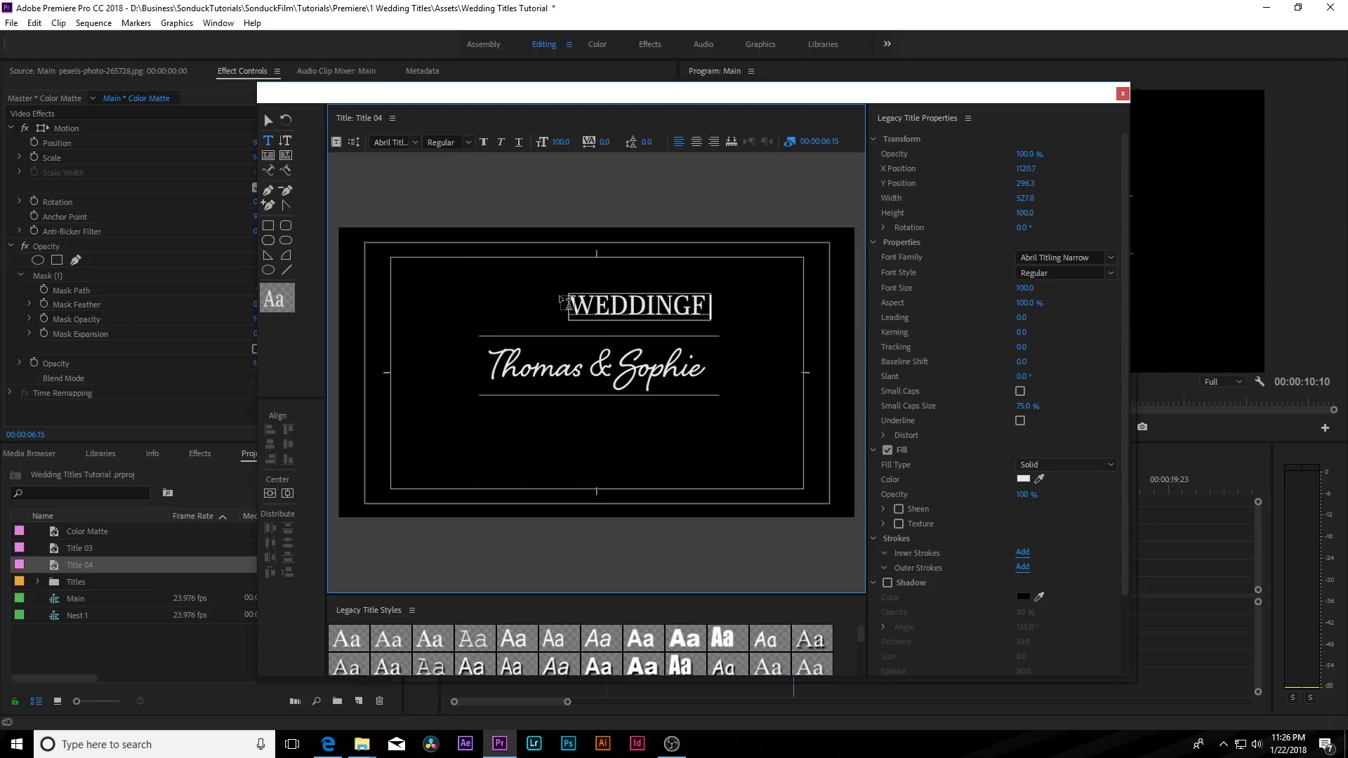
key("BackSpace")
type("DAY")
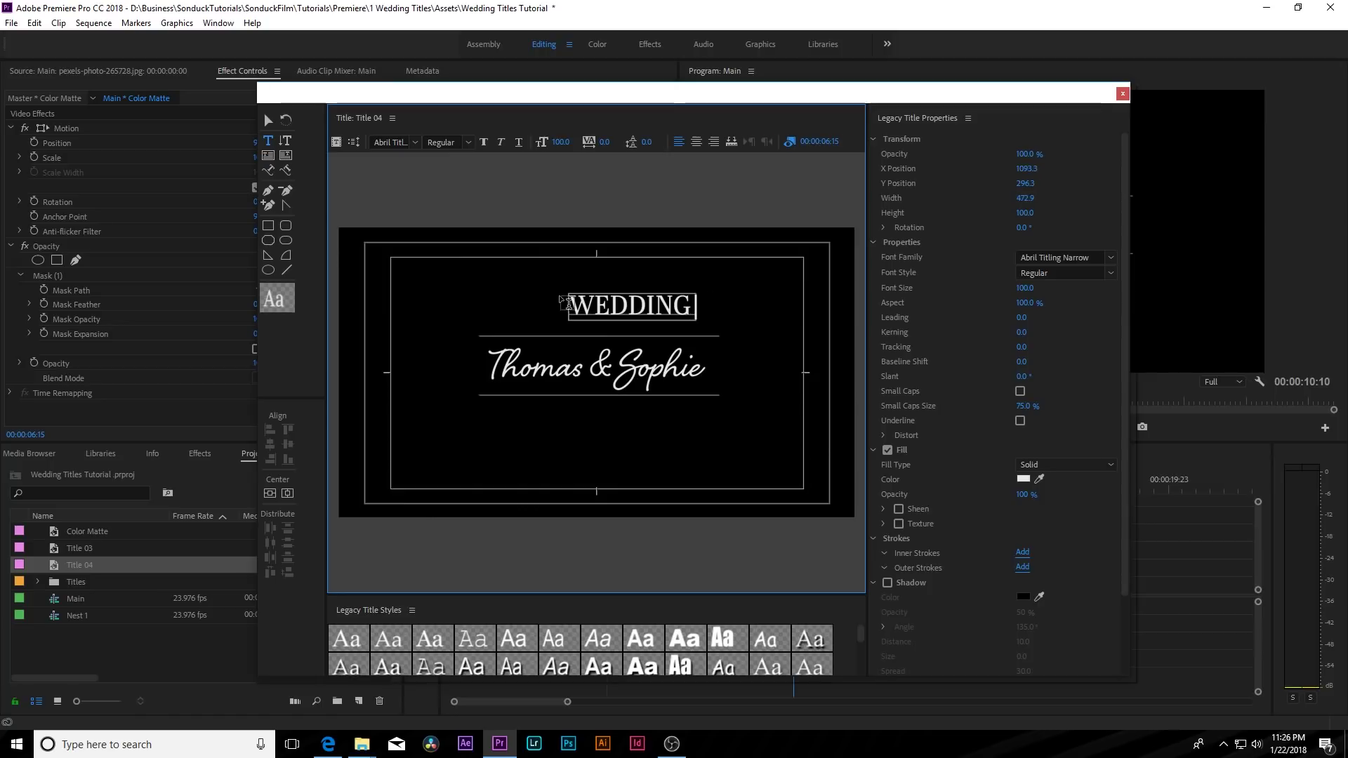
Step: Set WEDDING DAY in Lato Light at size 92
key("ctrl+a")
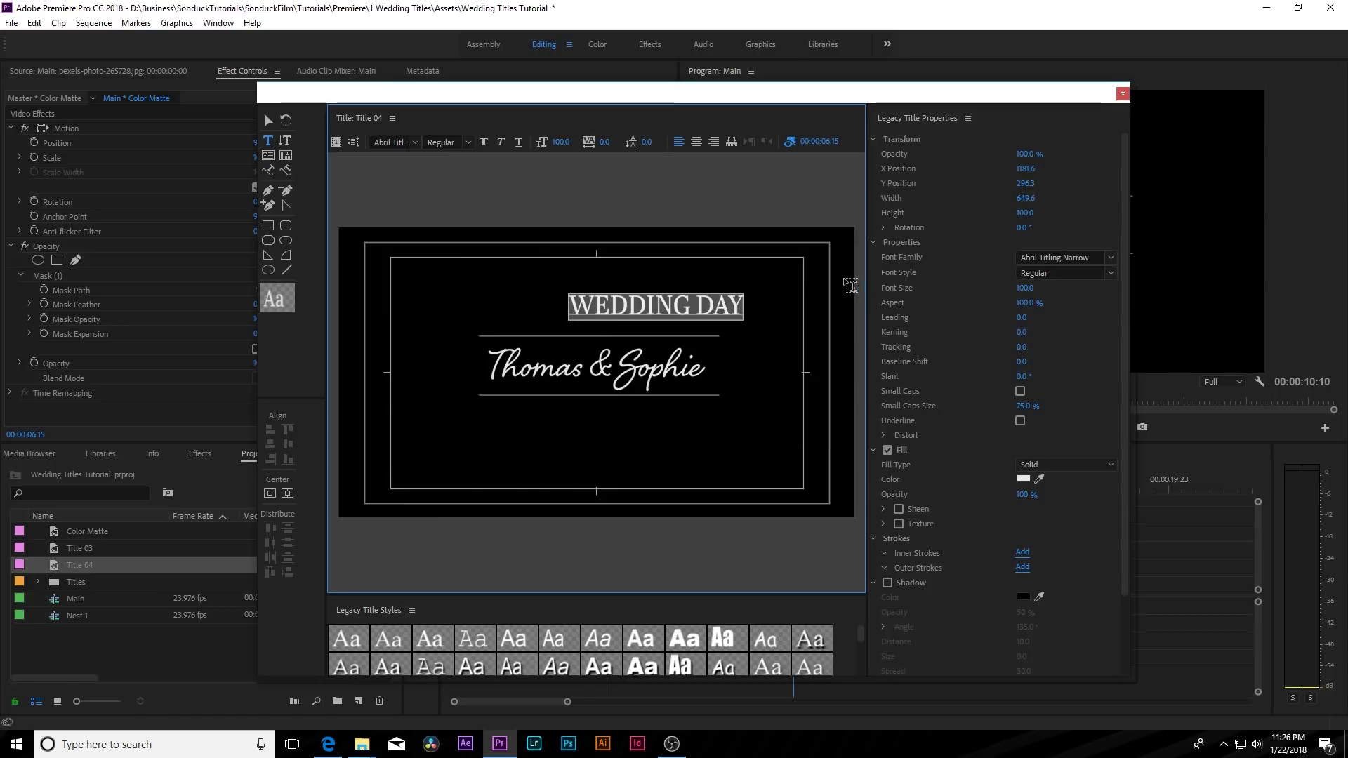
left_click(1090, 258)
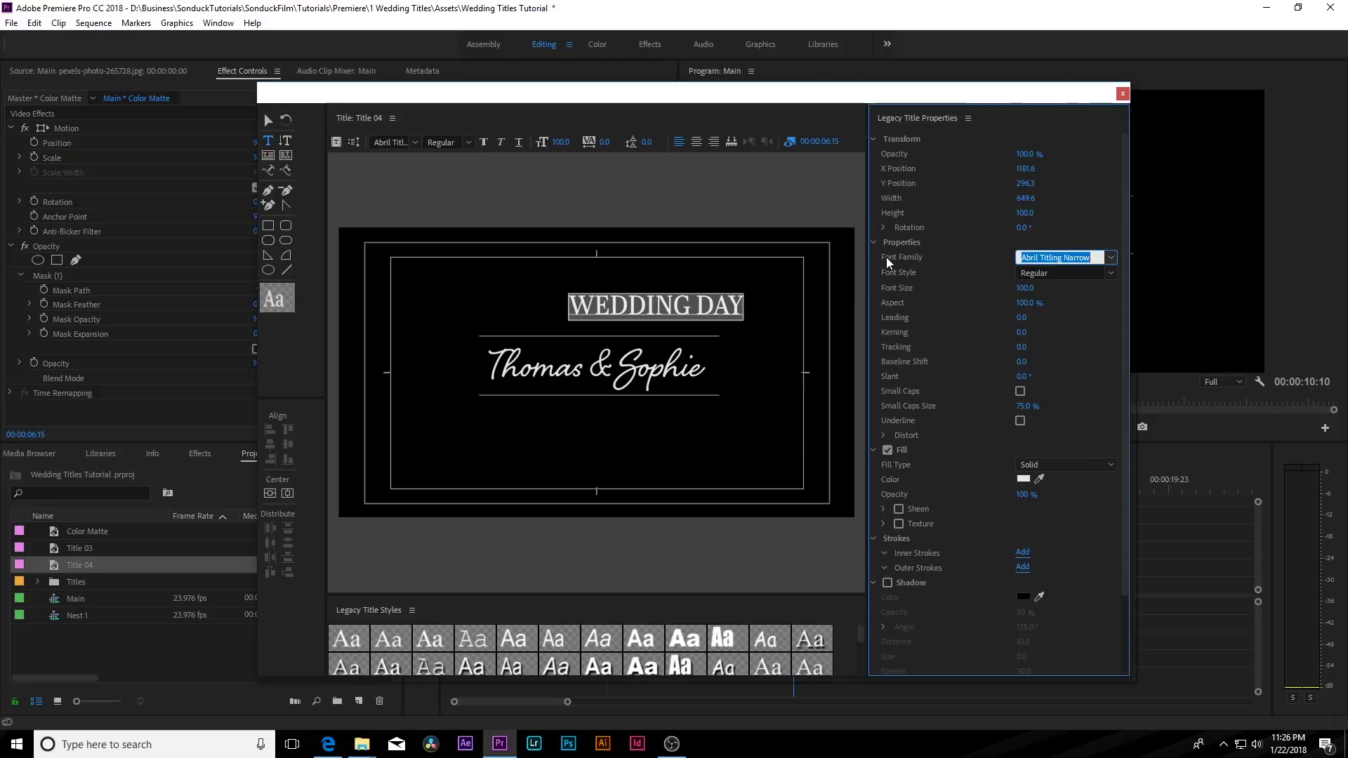
type("Lato")
key("Return")
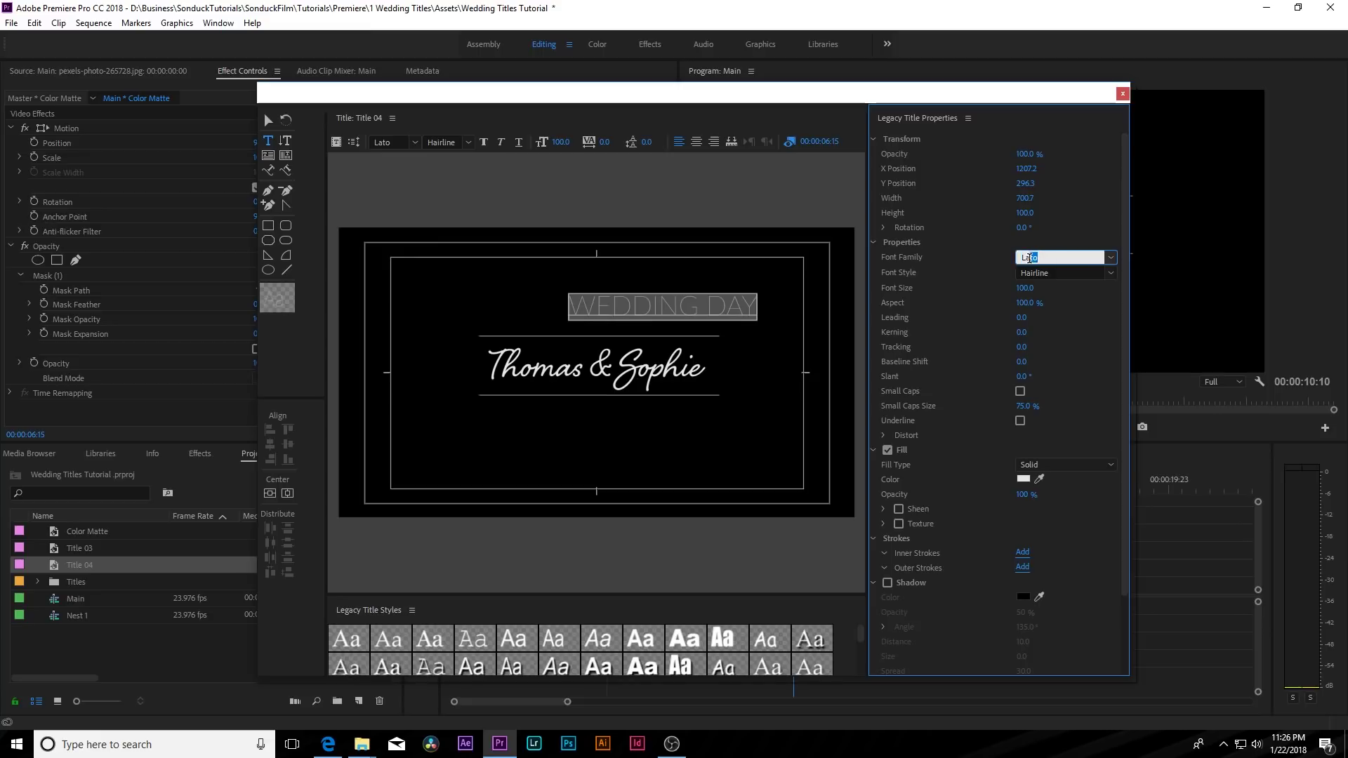
left_click(1111, 273)
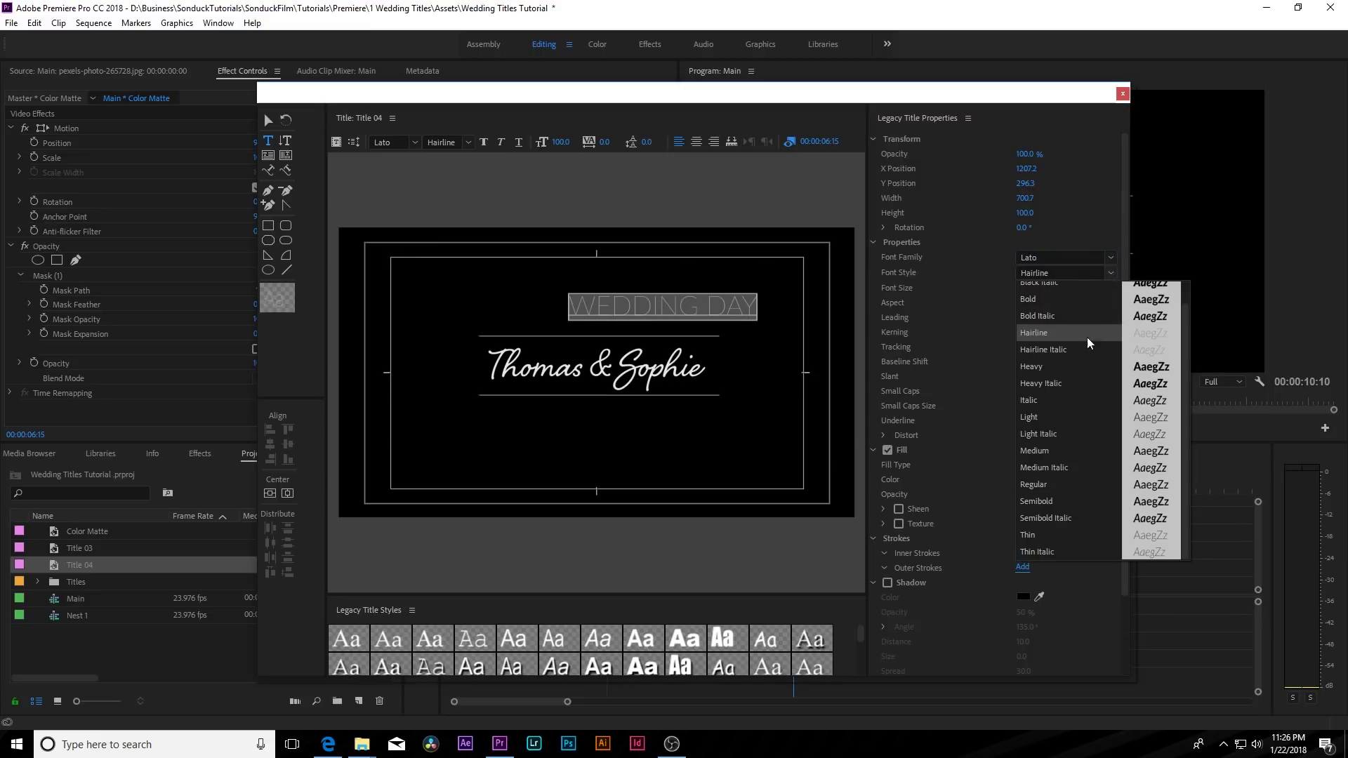
scroll(1044, 432, "up", 1)
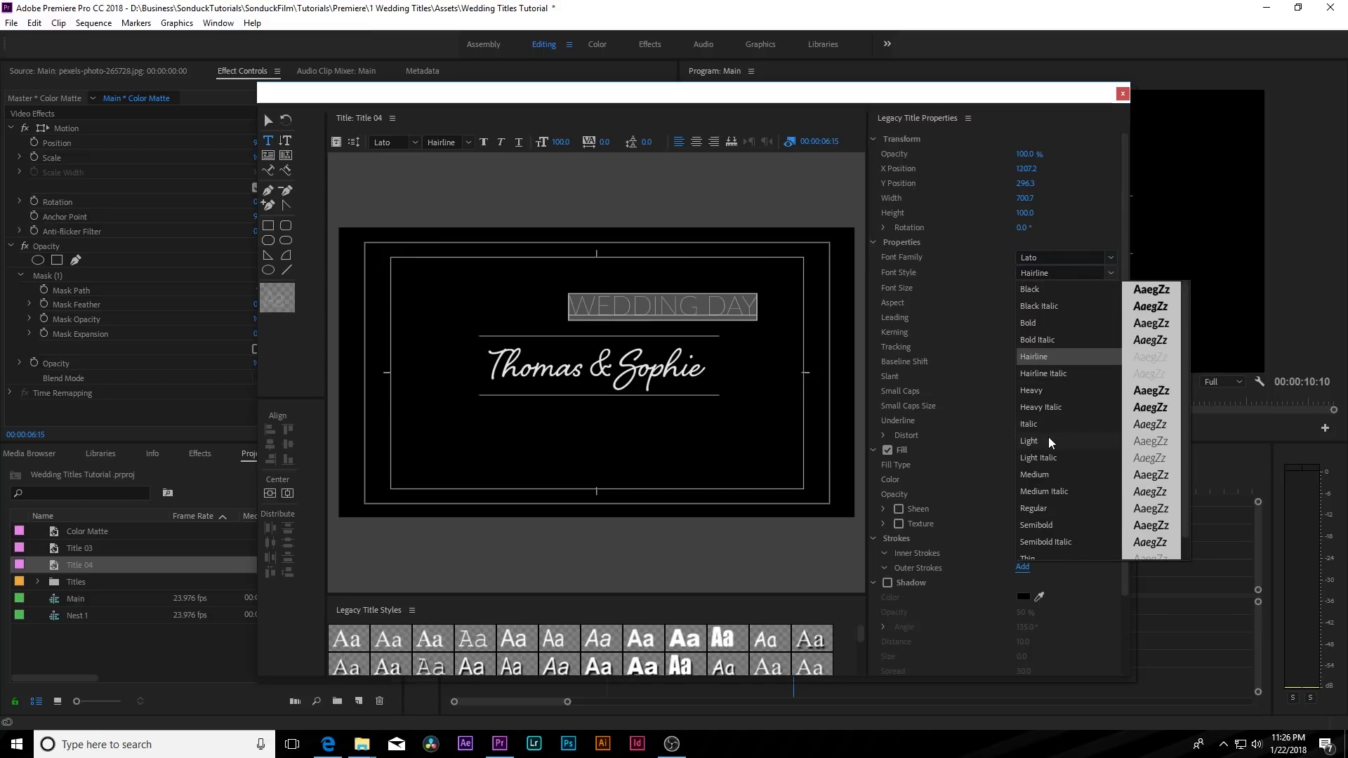
left_click(1043, 439)
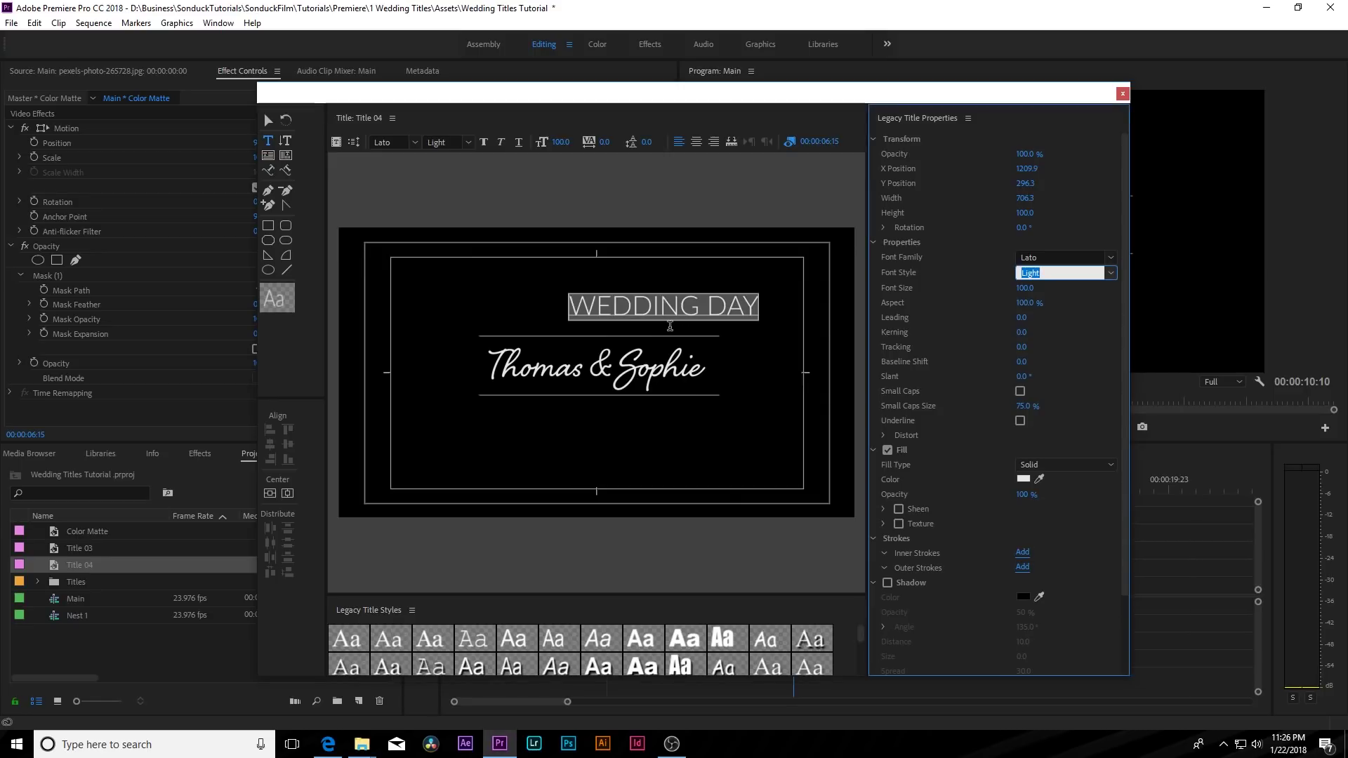
left_click_drag(1032, 292, 1026, 293)
Step: Widen WEDDING DAY's tracking, shrink it to 66, centre it, and nudge it down
left_click(628, 306)
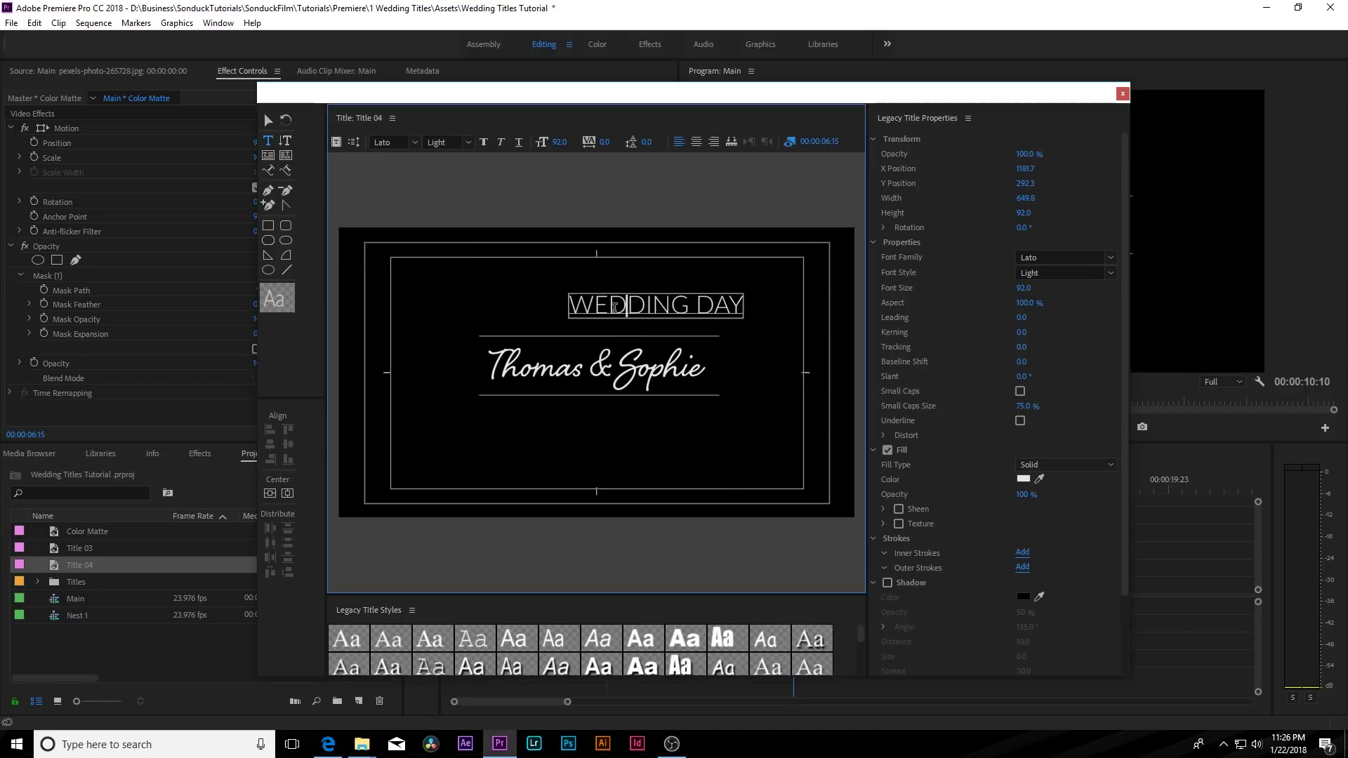
key("ctrl+a")
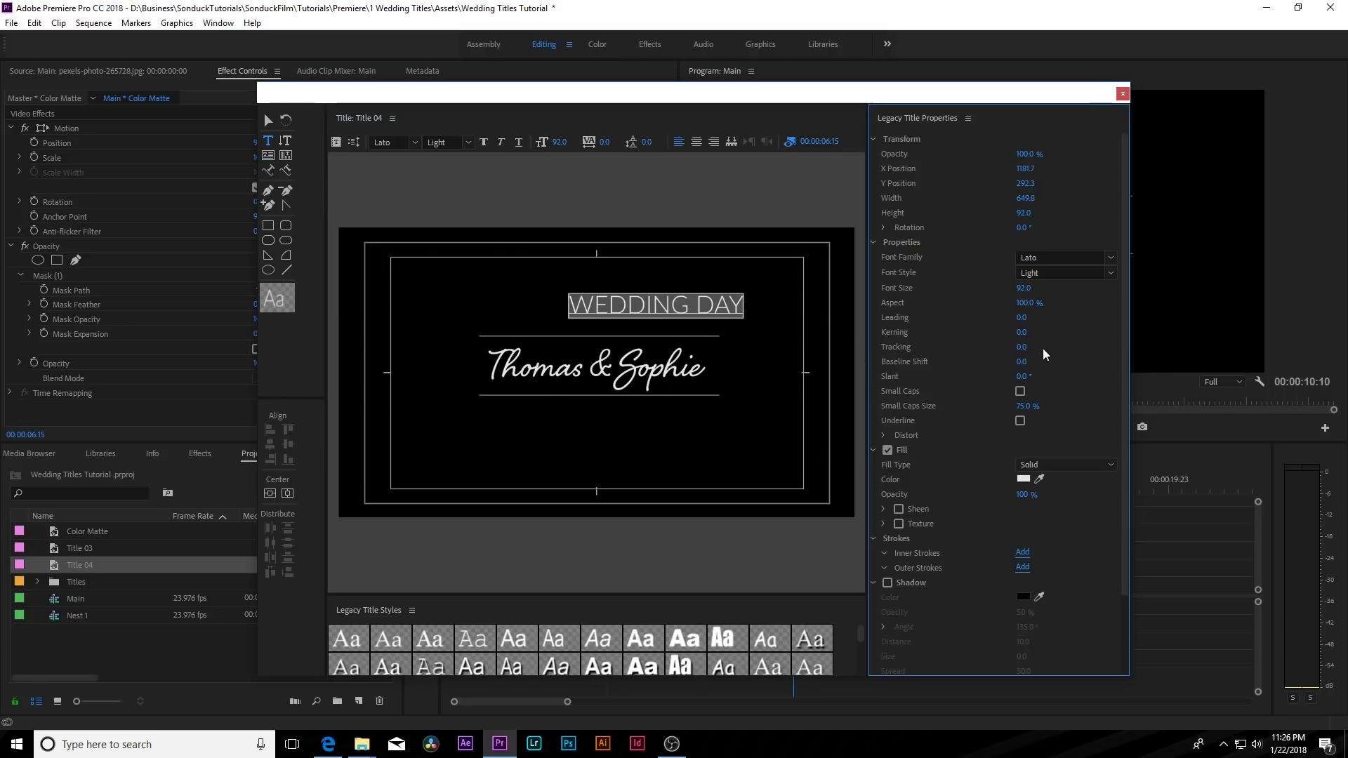
left_click_drag(1022, 347, 1034, 347)
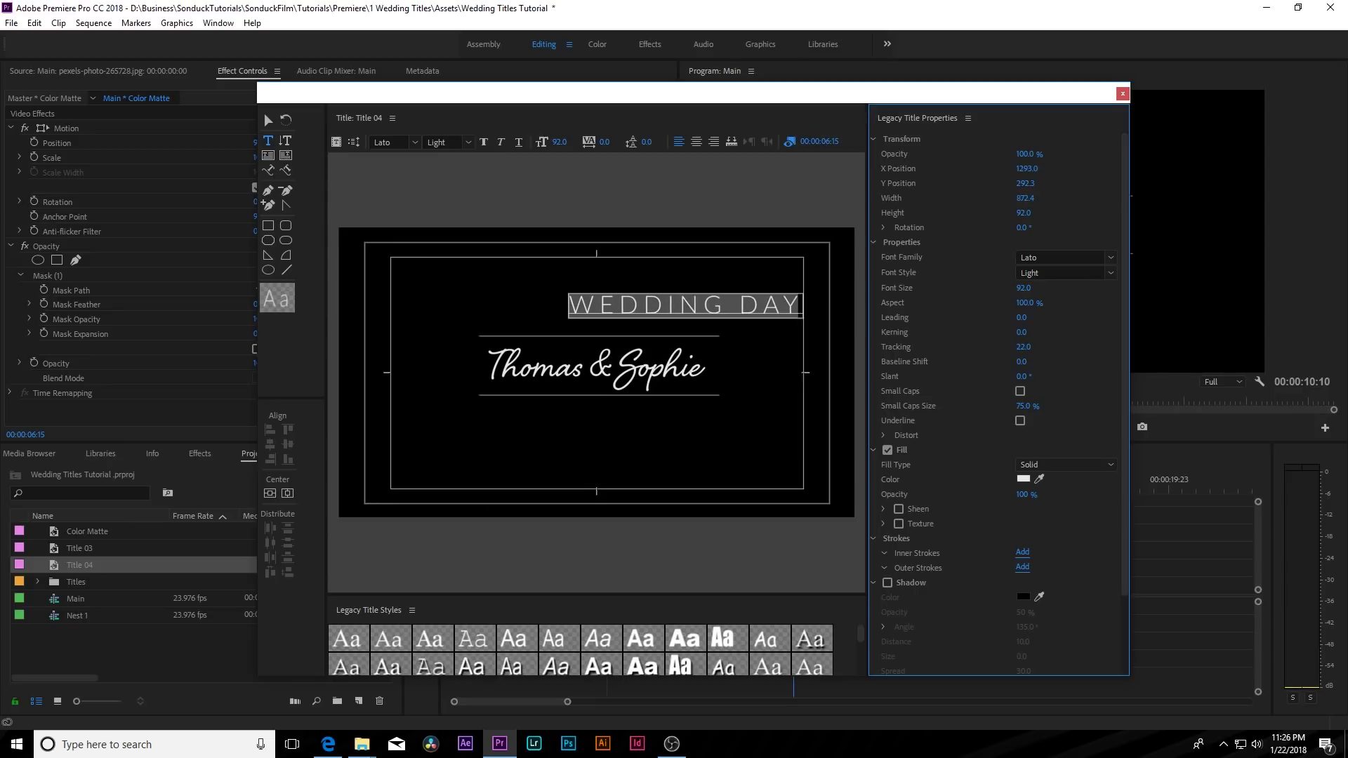
left_click_drag(1024, 287, 1011, 288)
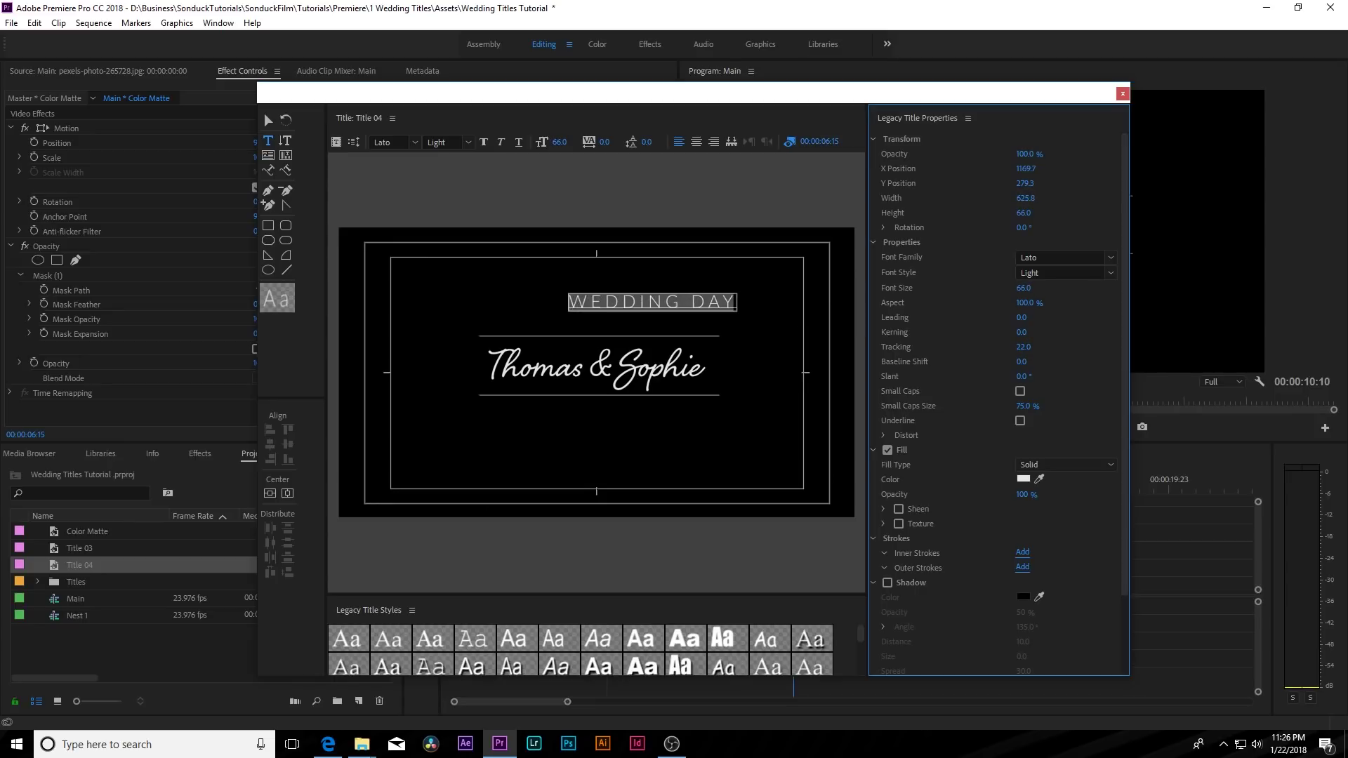
left_click(287, 493)
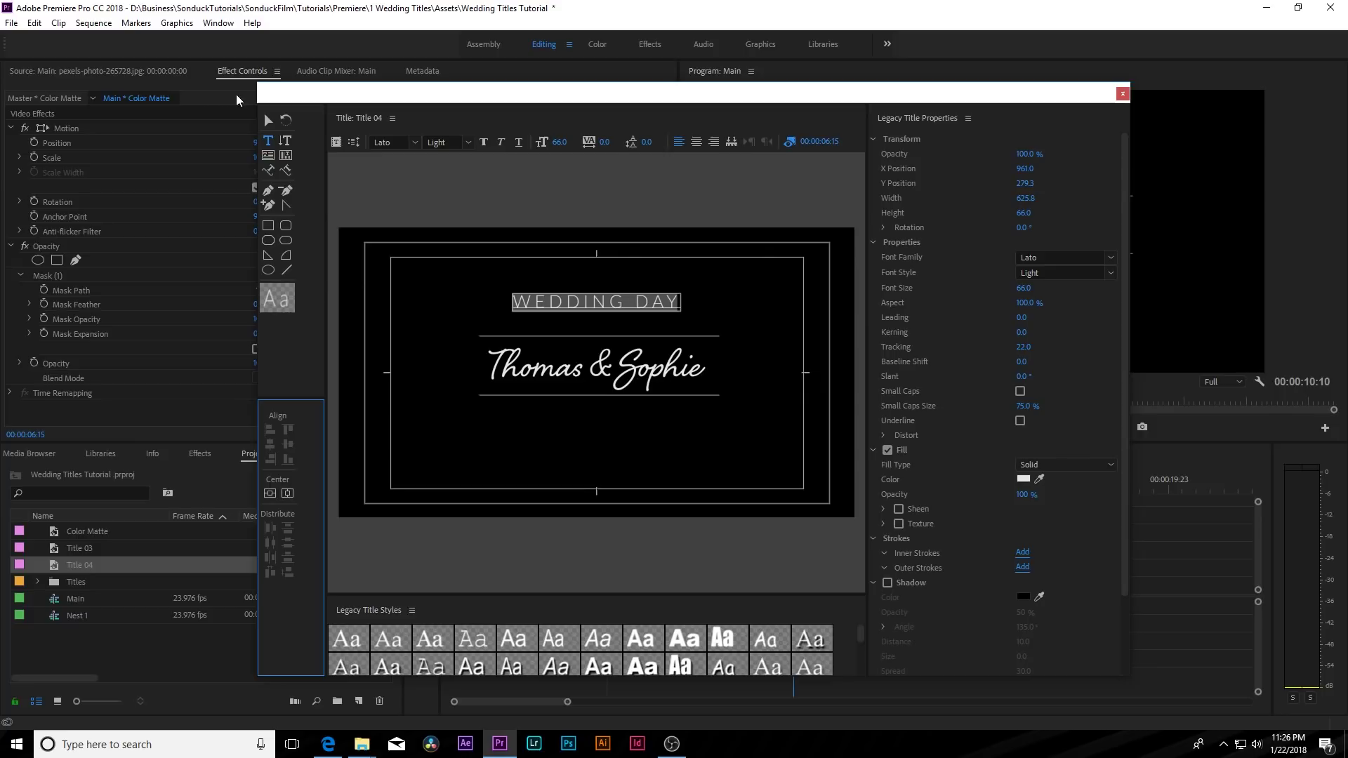
left_click(268, 121)
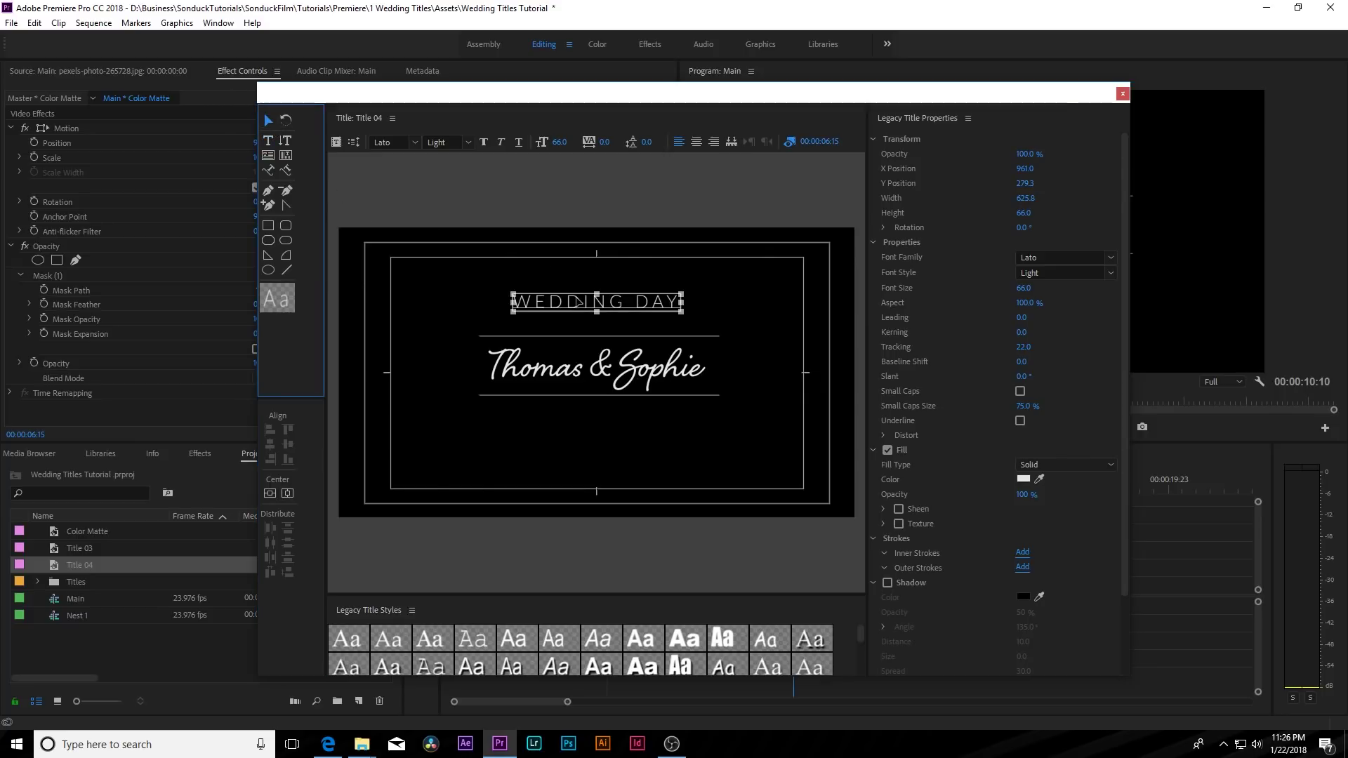
left_click_drag(577, 302, 577, 307)
Step: Duplicate Title 04 in the project and place the copy on V5
key("ctrl+w")
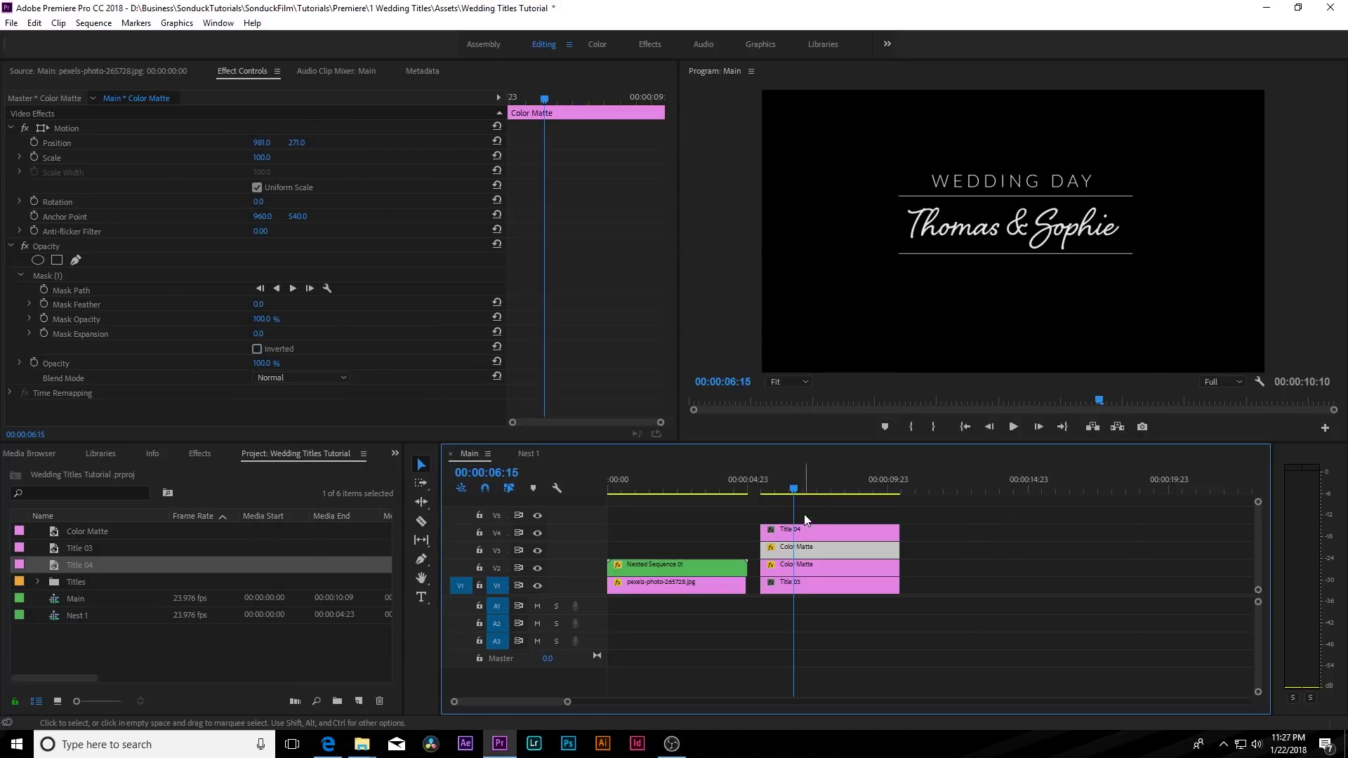
left_click(802, 528)
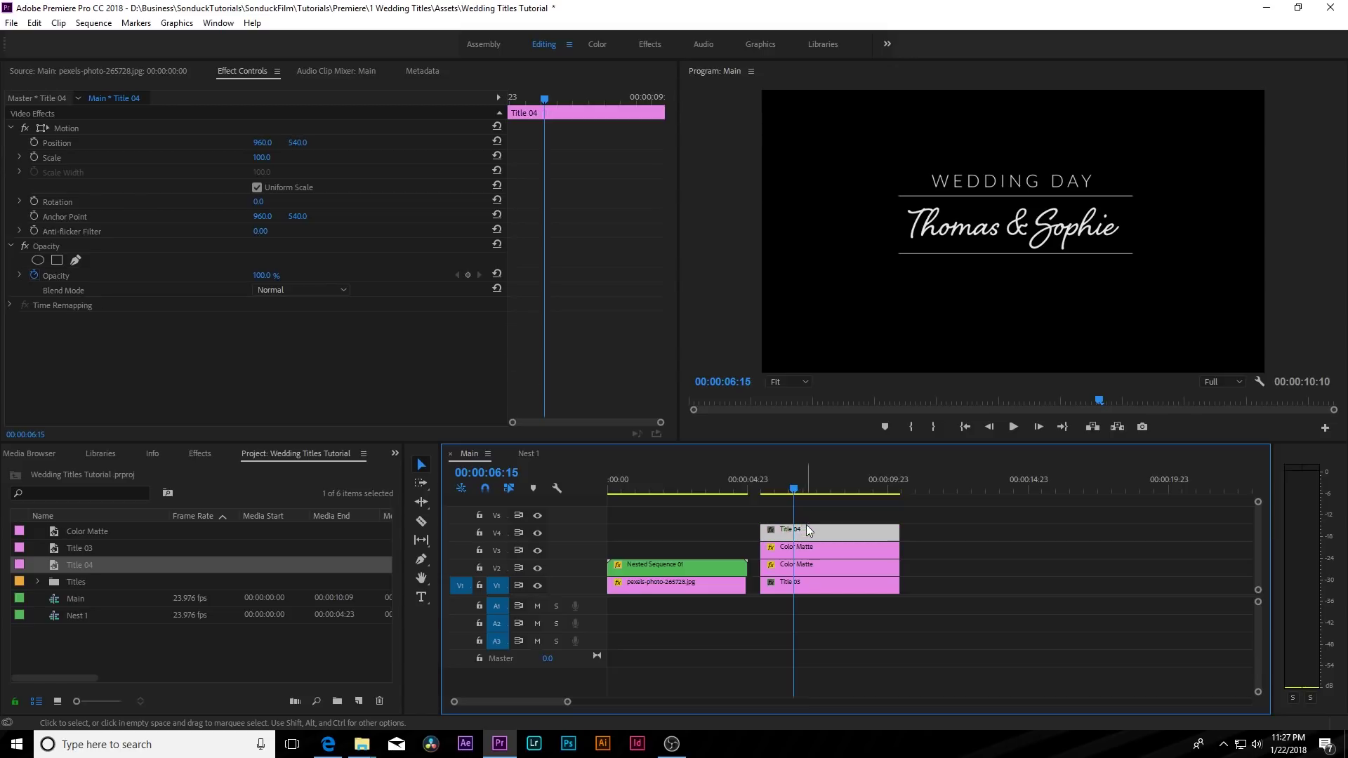
left_click(56, 562)
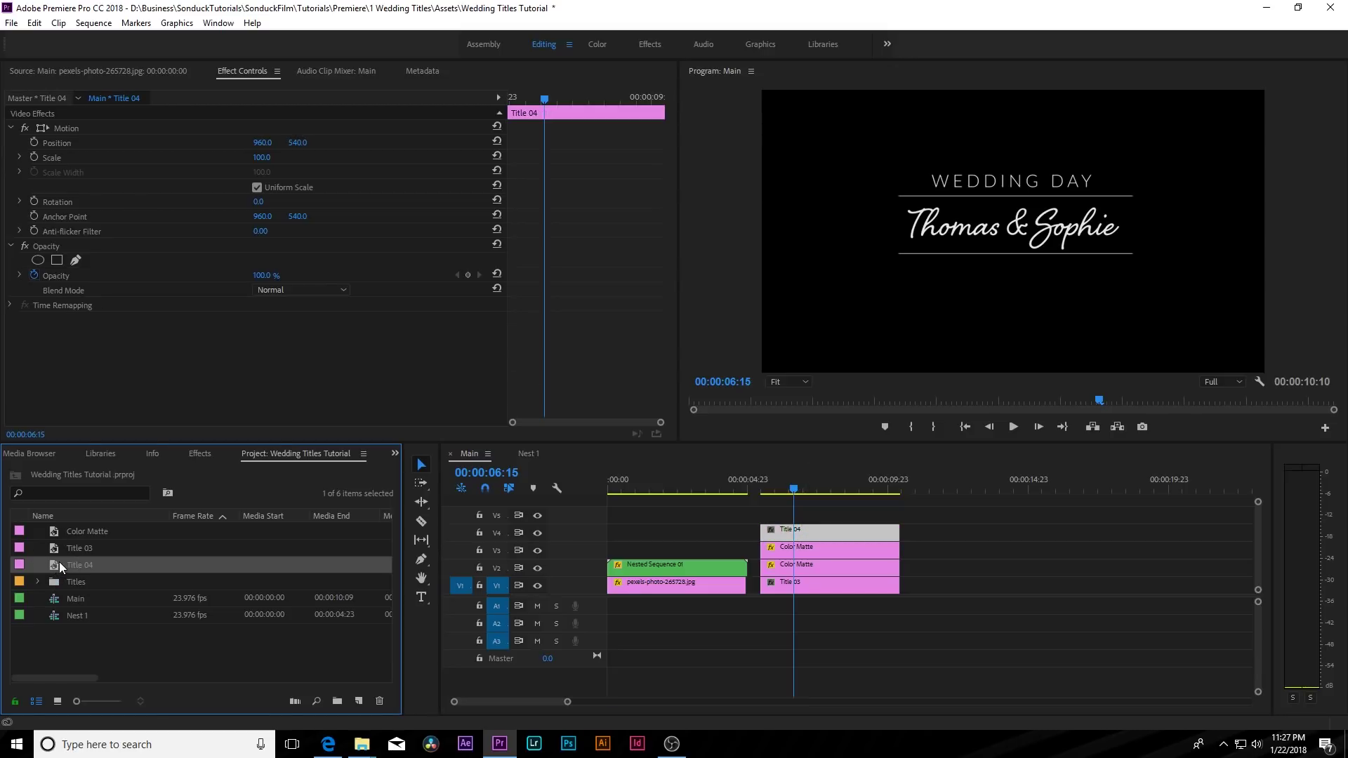
key("ctrl+t")
key("Return")
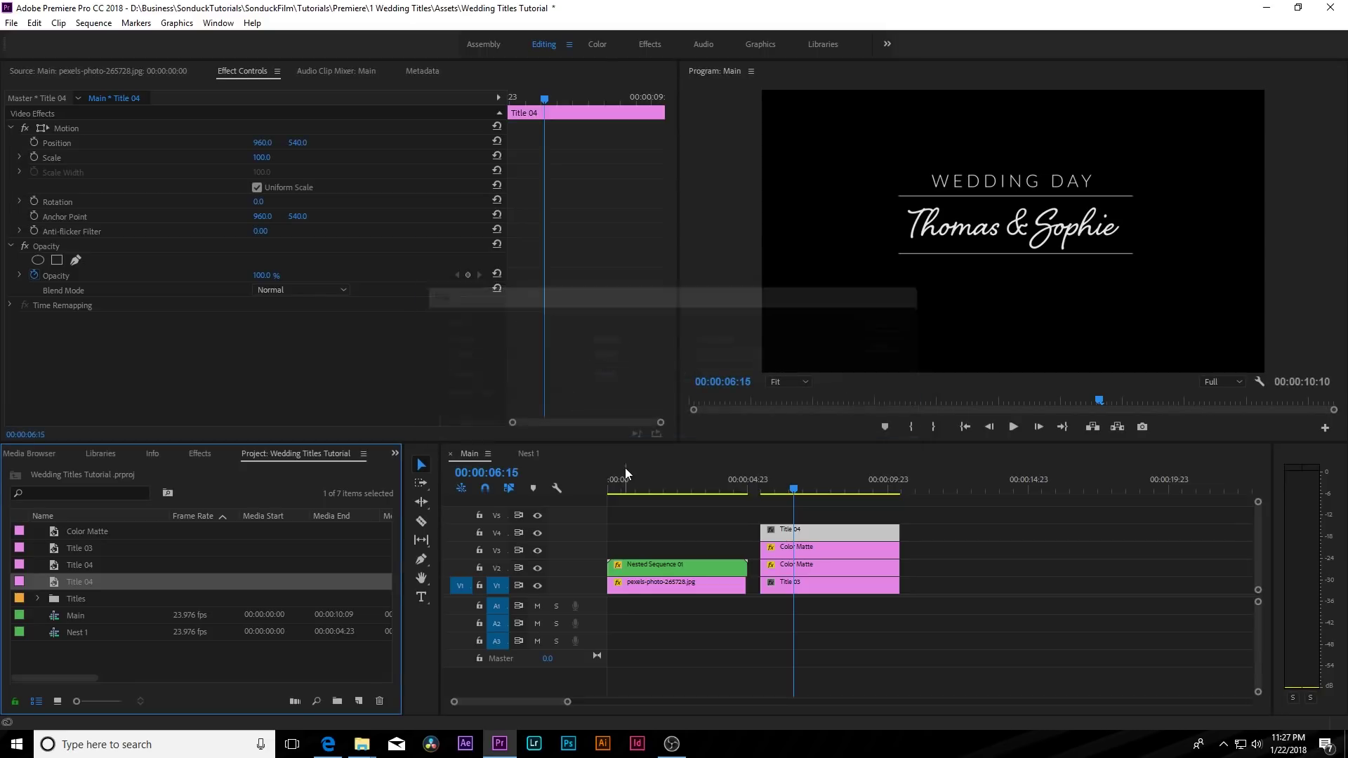
left_click_drag(53, 579, 789, 516)
Step: In the copy, duplicate WEDDING DAY below the lower line and select its text for replacement
double_click(789, 516)
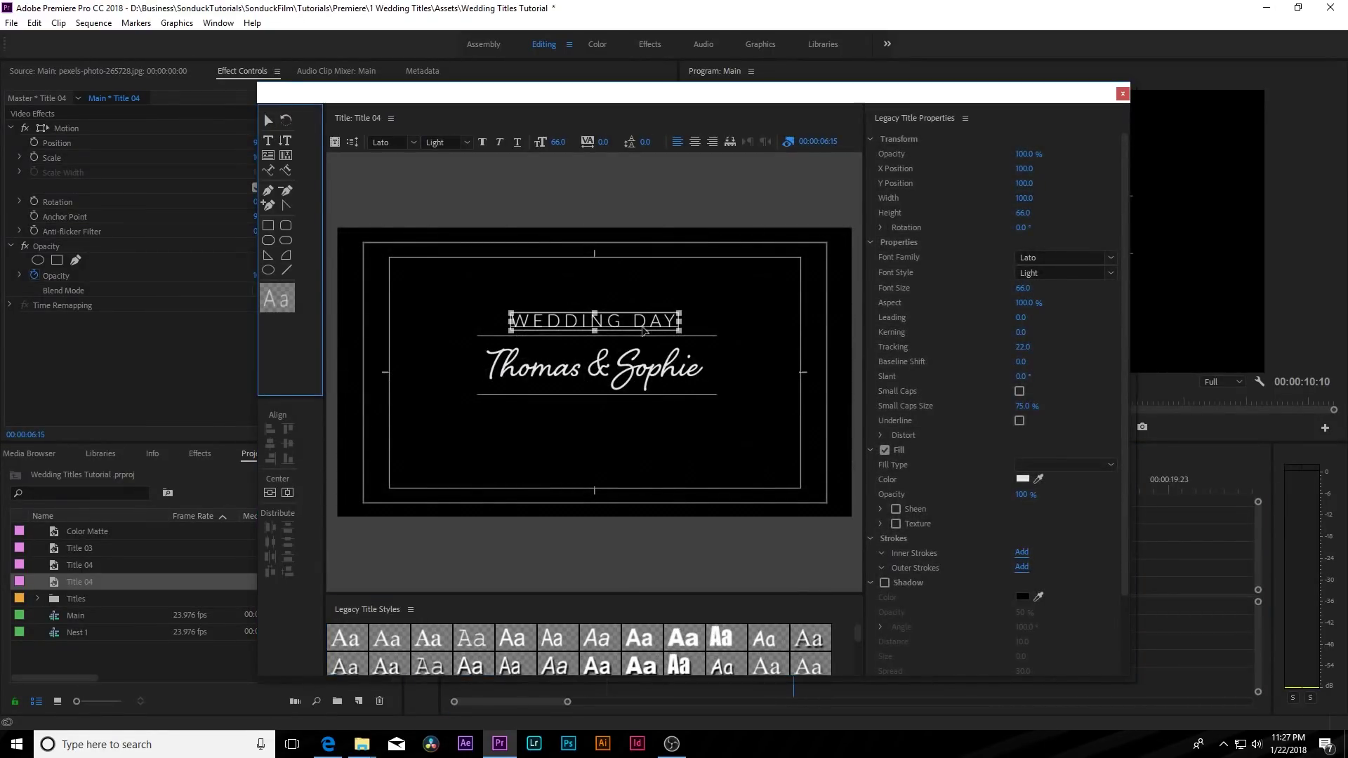
left_click_drag(647, 325, 645, 414)
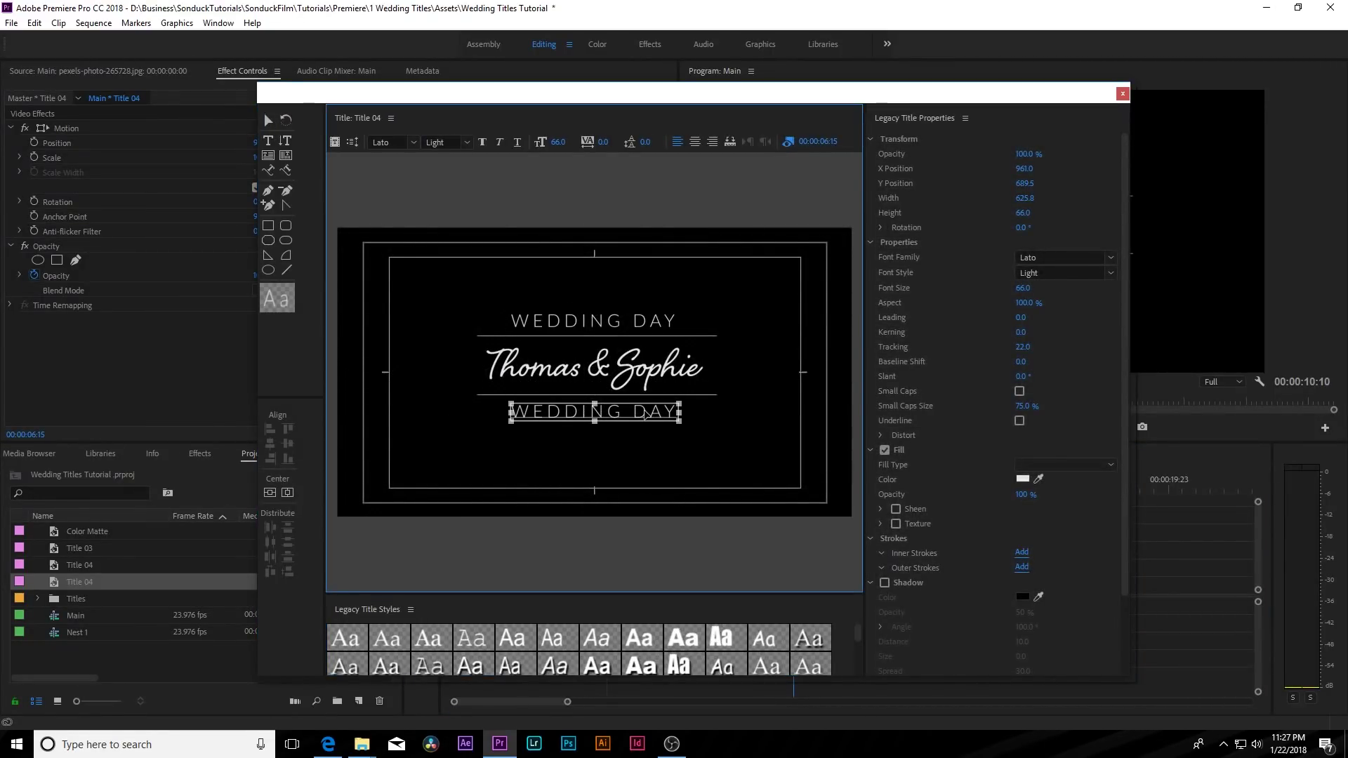
double_click(645, 414)
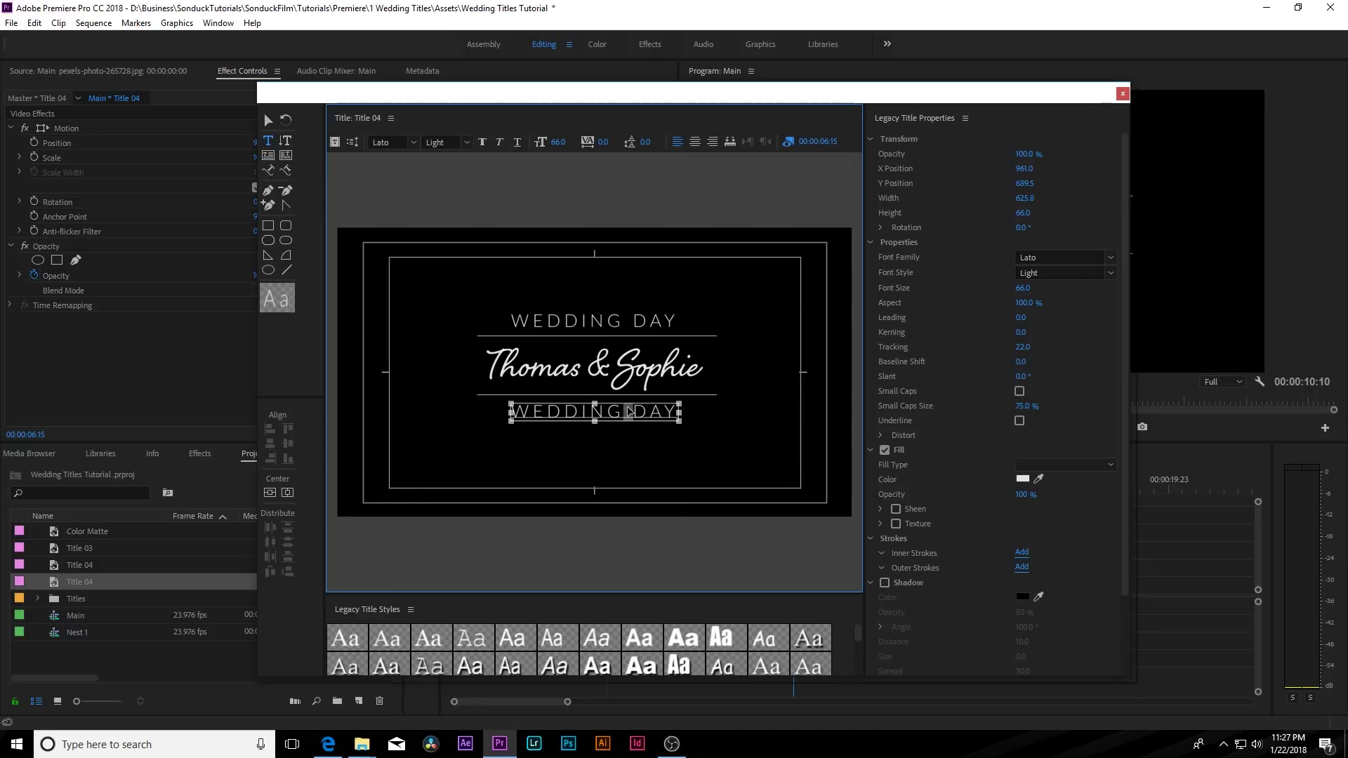
key("ctrl+a")
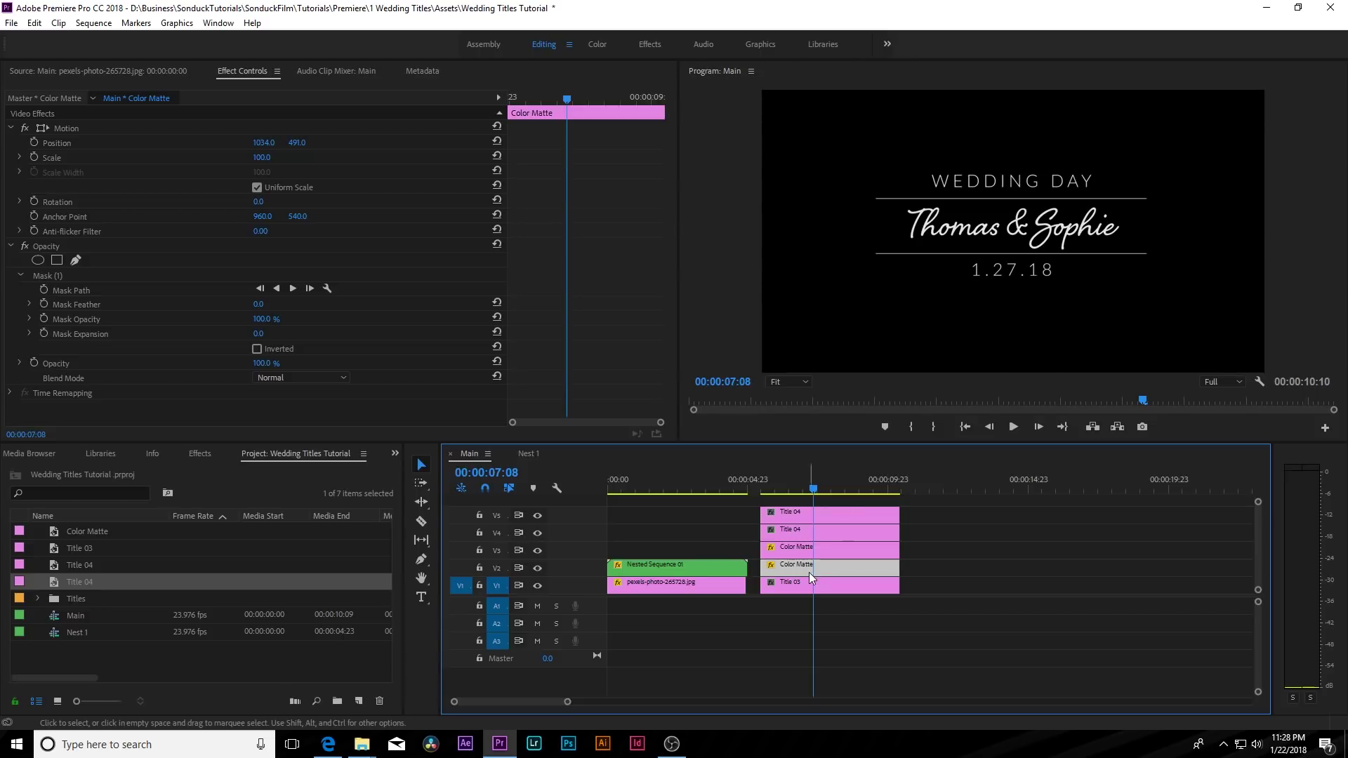
Step: Apply the Slide > Split transition to the start of both Color Matte line clips
left_click(795, 548)
left_click(510, 98)
left_click(199, 454)
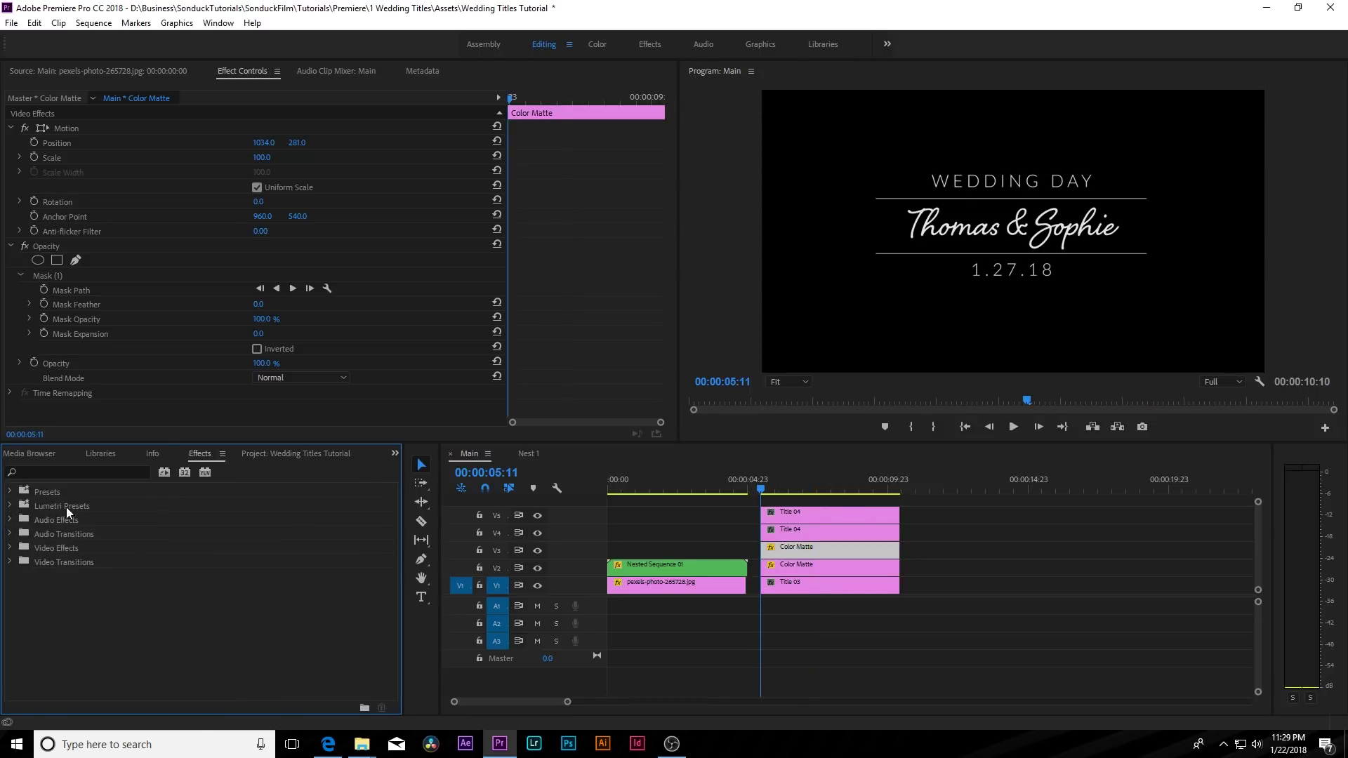
left_click(9, 562)
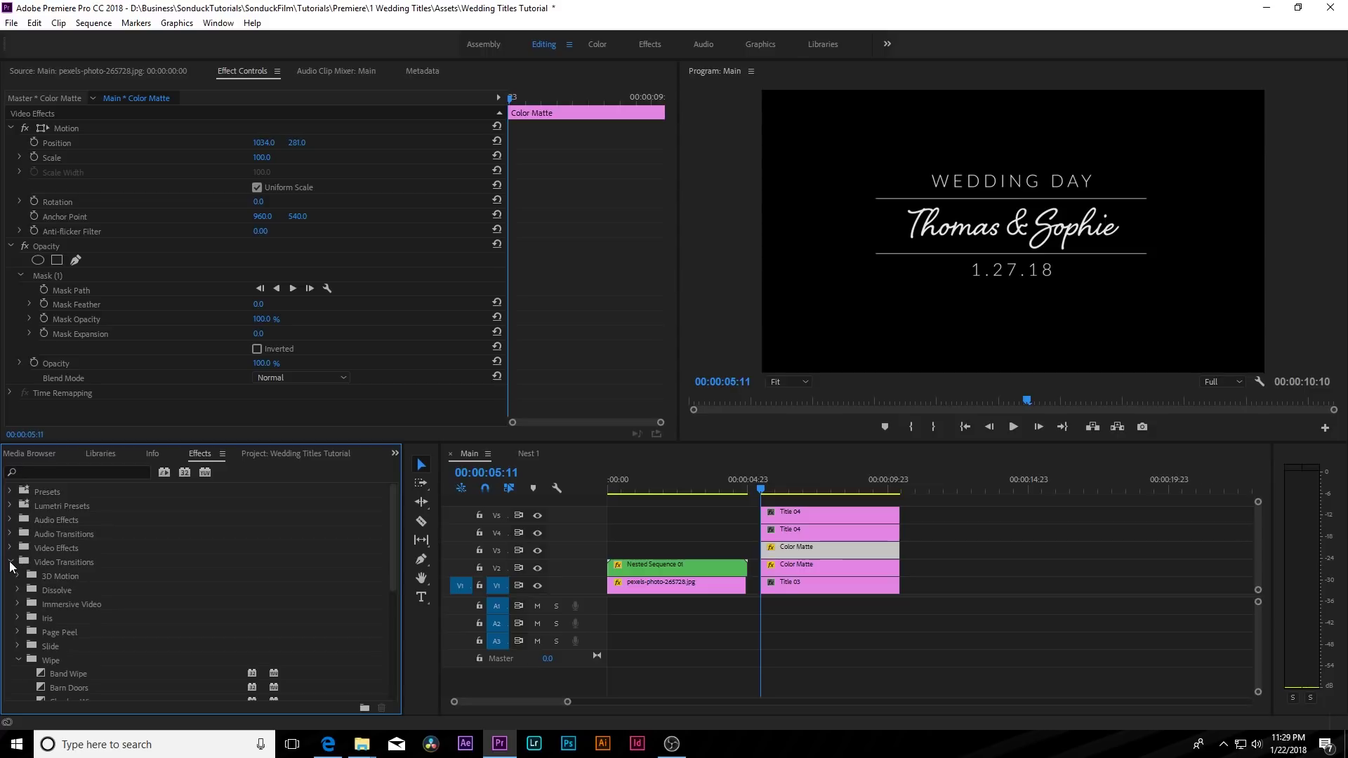
left_click(18, 646)
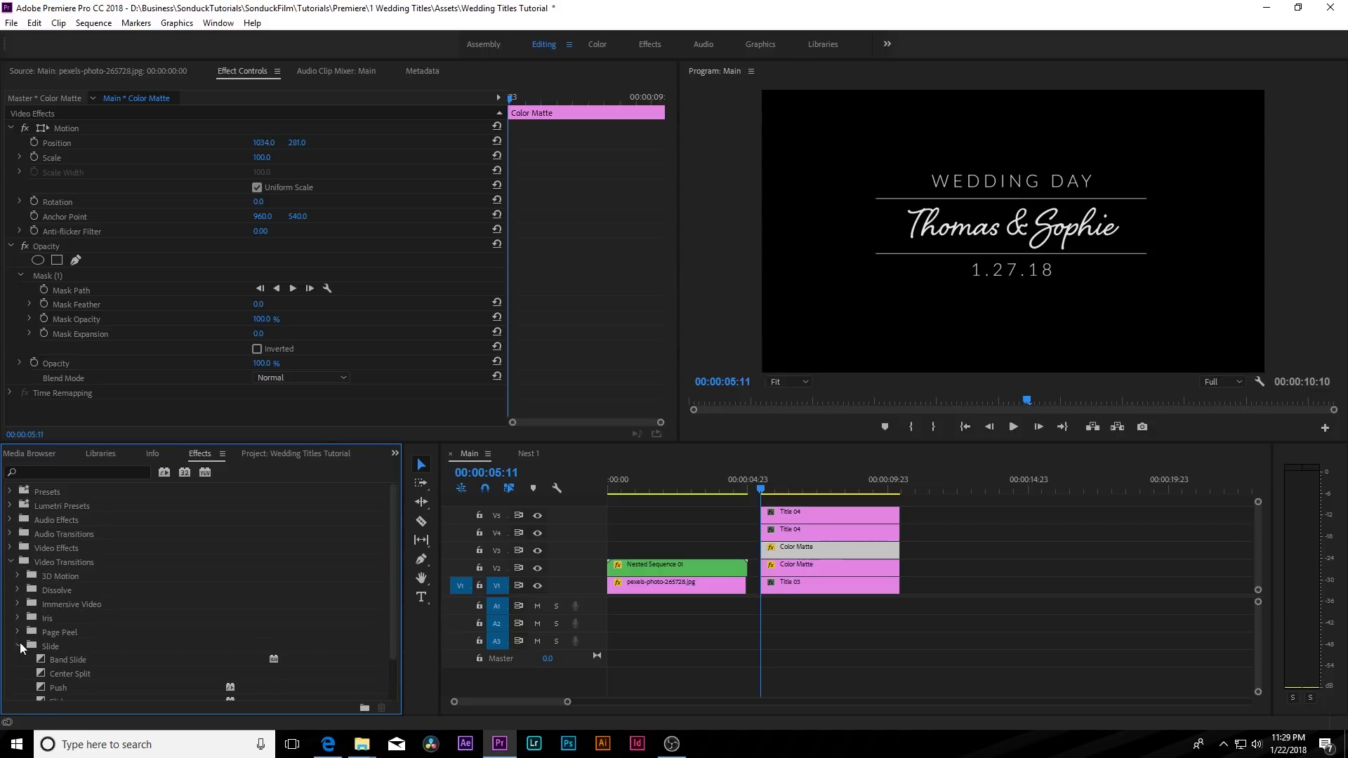
scroll(21, 647, "down", 3)
left_click_drag(53, 665, 773, 548)
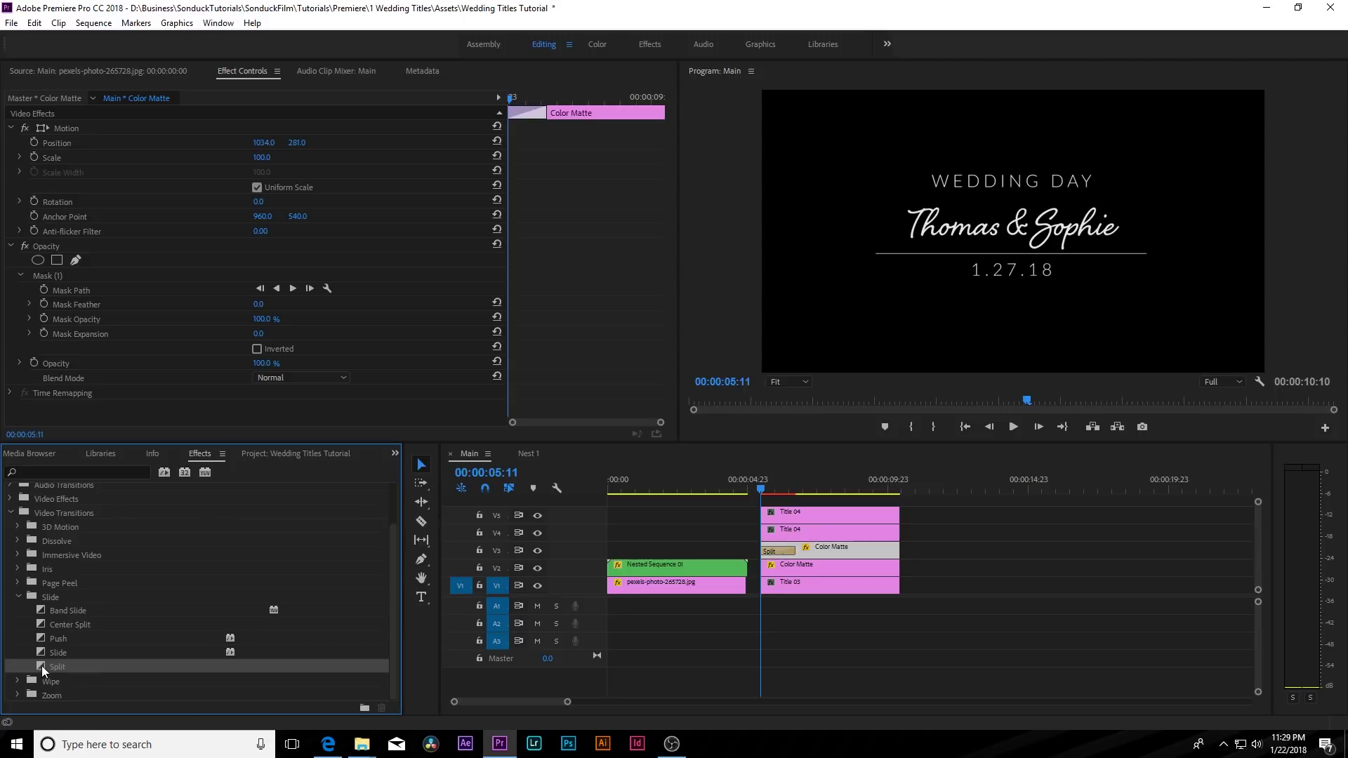
left_click_drag(41, 666, 770, 567)
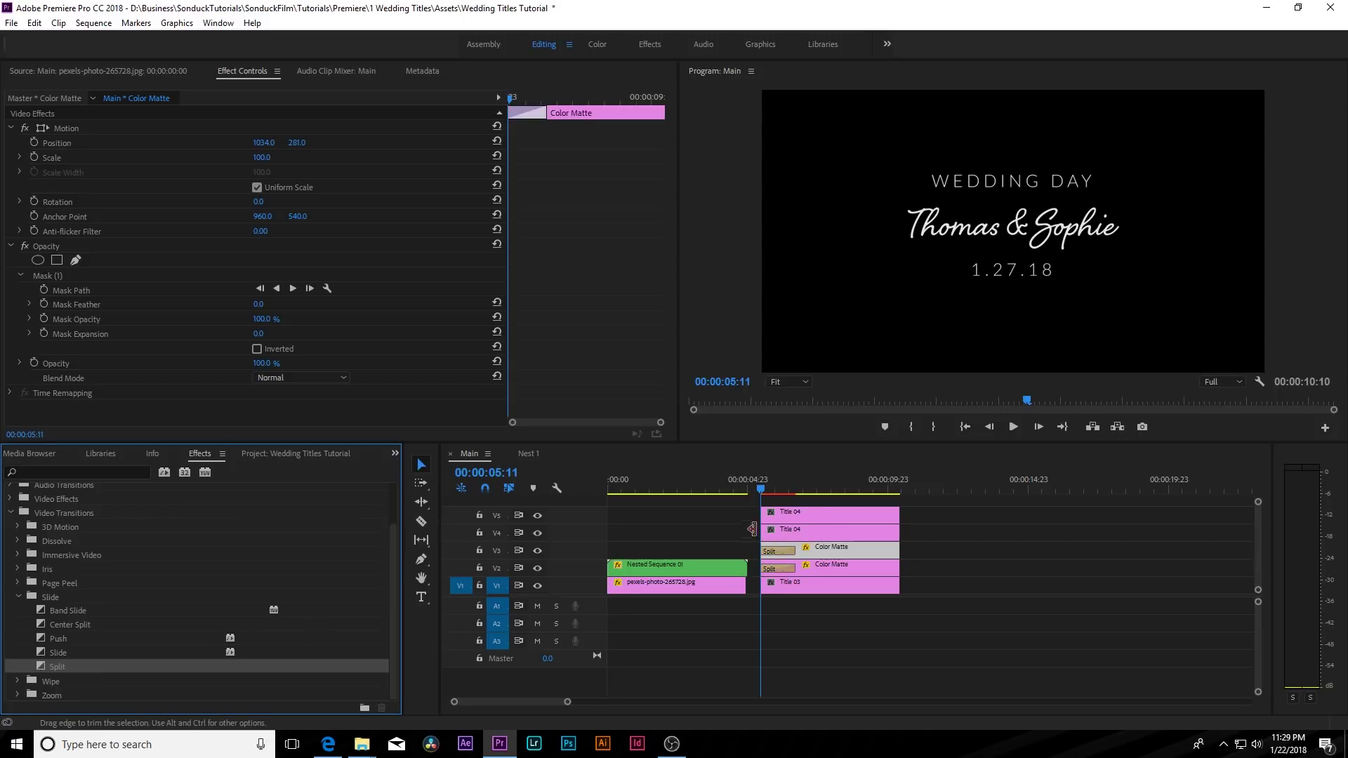
Step: Lengthen the upper line's Split transition and play back the title animation
key("space")
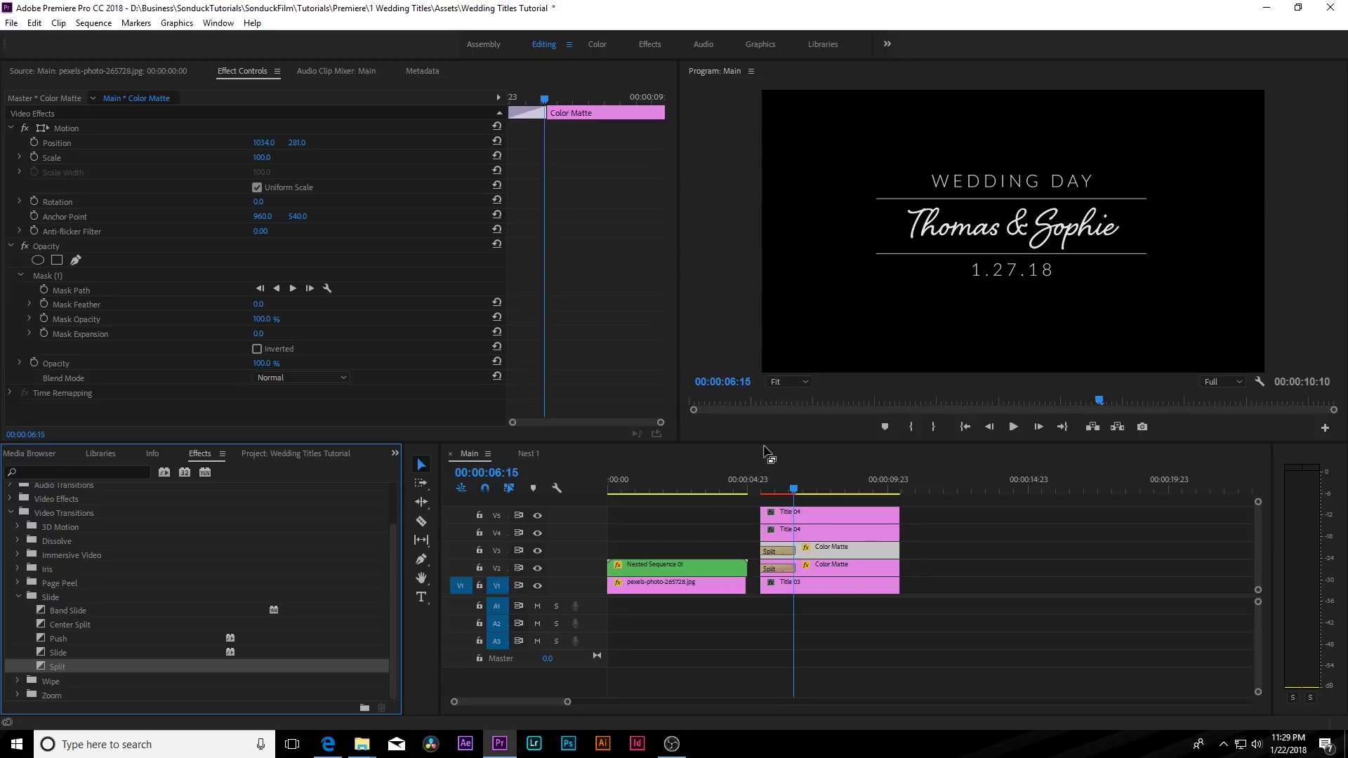
left_click(759, 484)
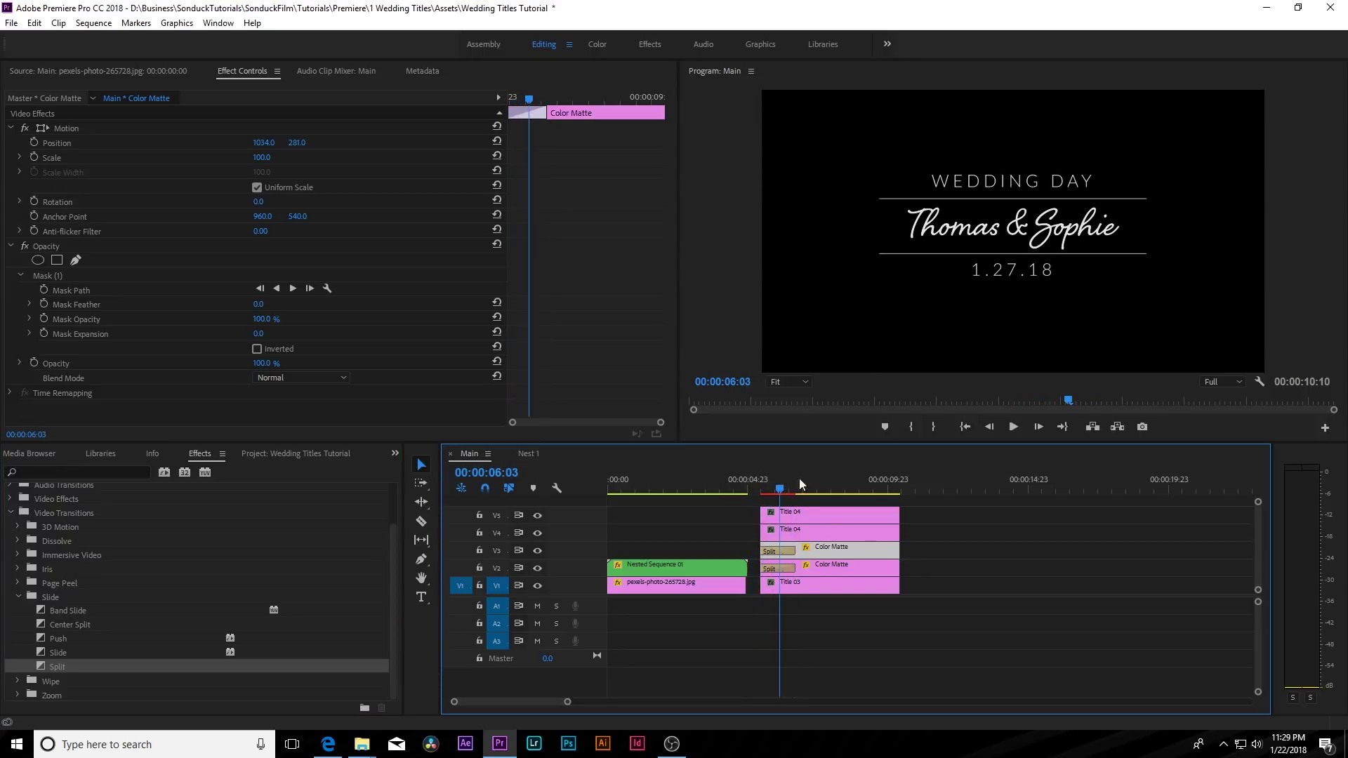
left_click_drag(796, 549, 825, 570)
left_click_drag(949, 609, 946, 513)
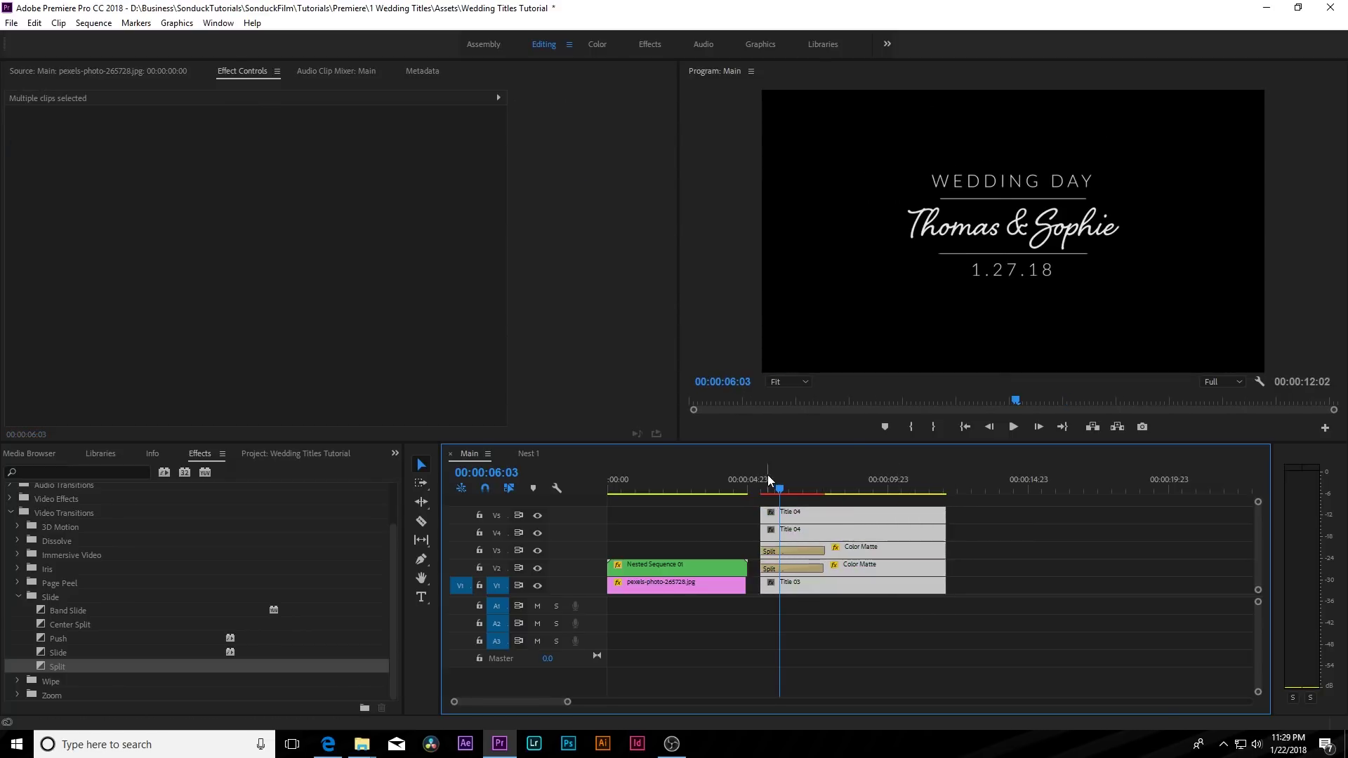
key("Up")
key("space")
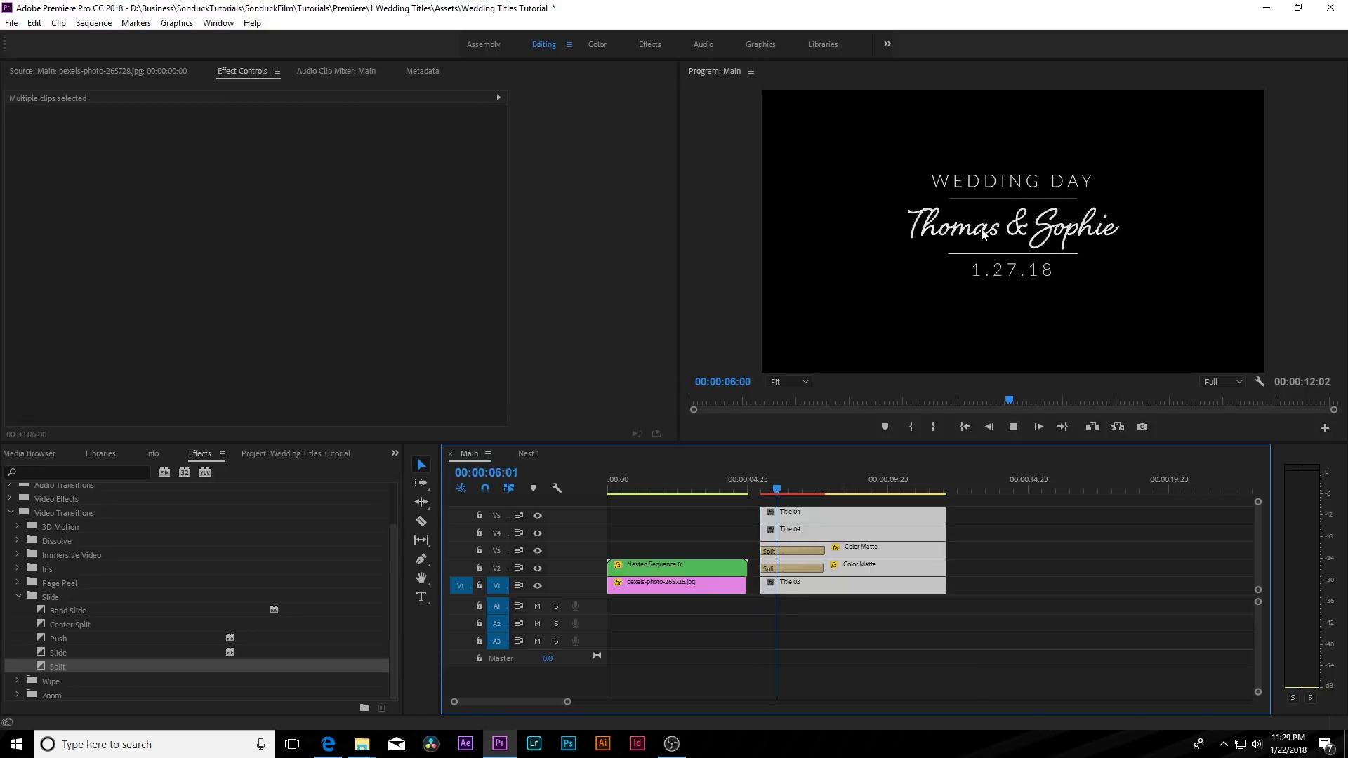
key("space")
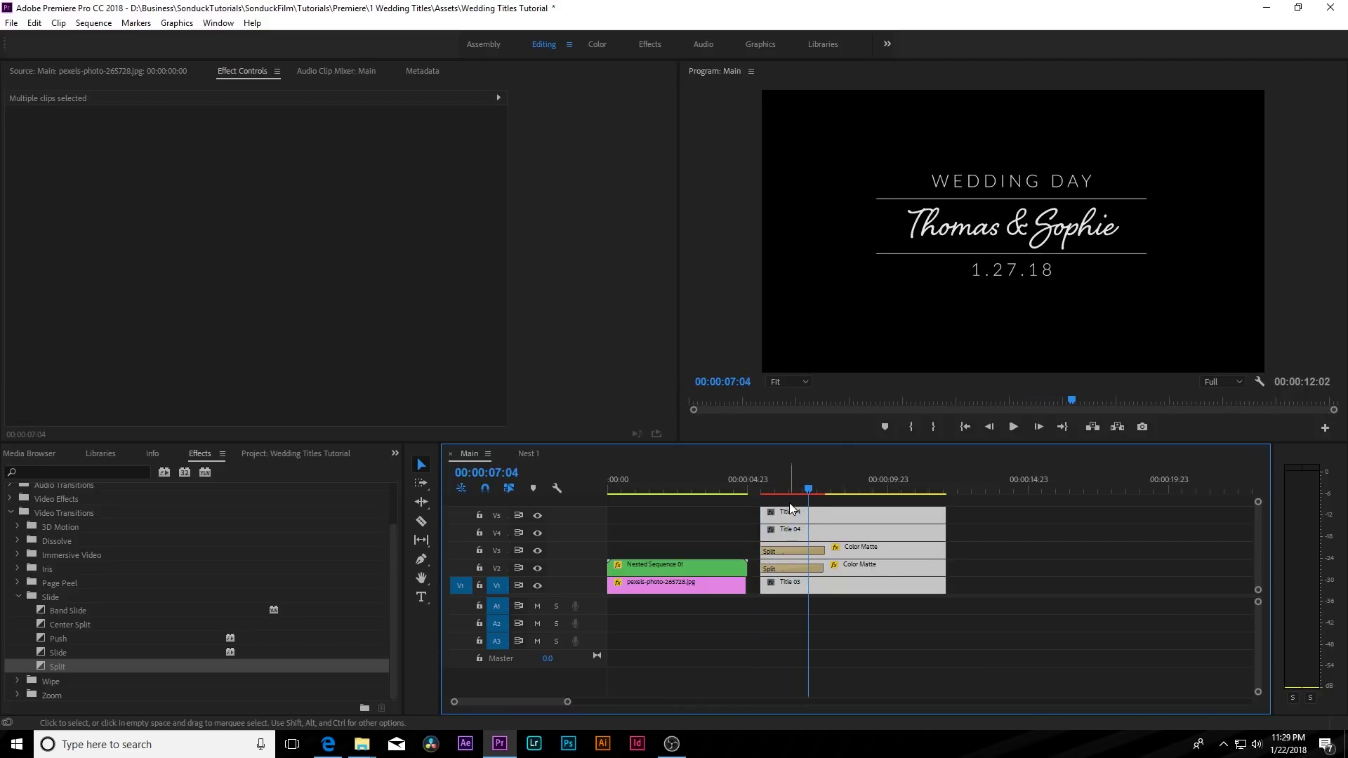
Step: Keyframe Title 03's Position so Thomas & Sophie rises from 960, 723 into place
left_click(794, 491)
left_click_drag(796, 495, 809, 493)
left_click(852, 590)
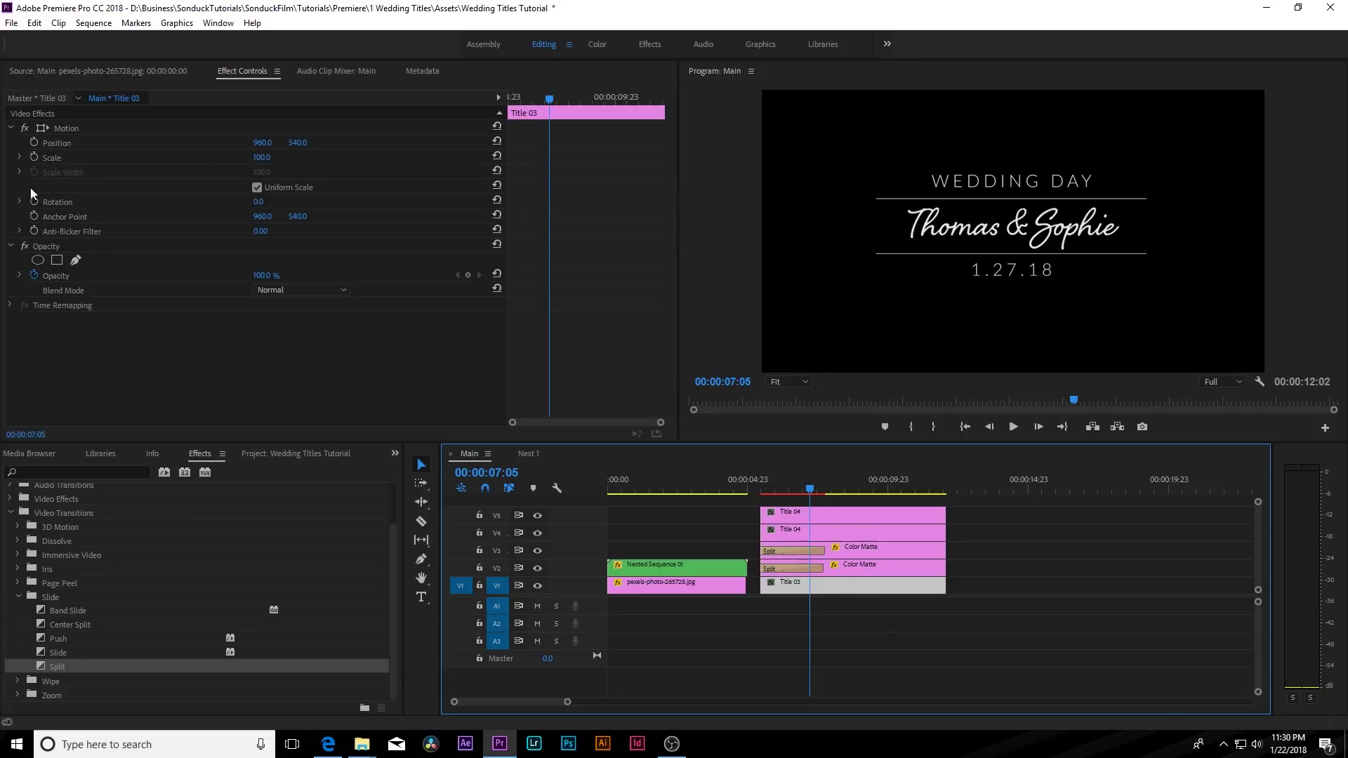
left_click(34, 142)
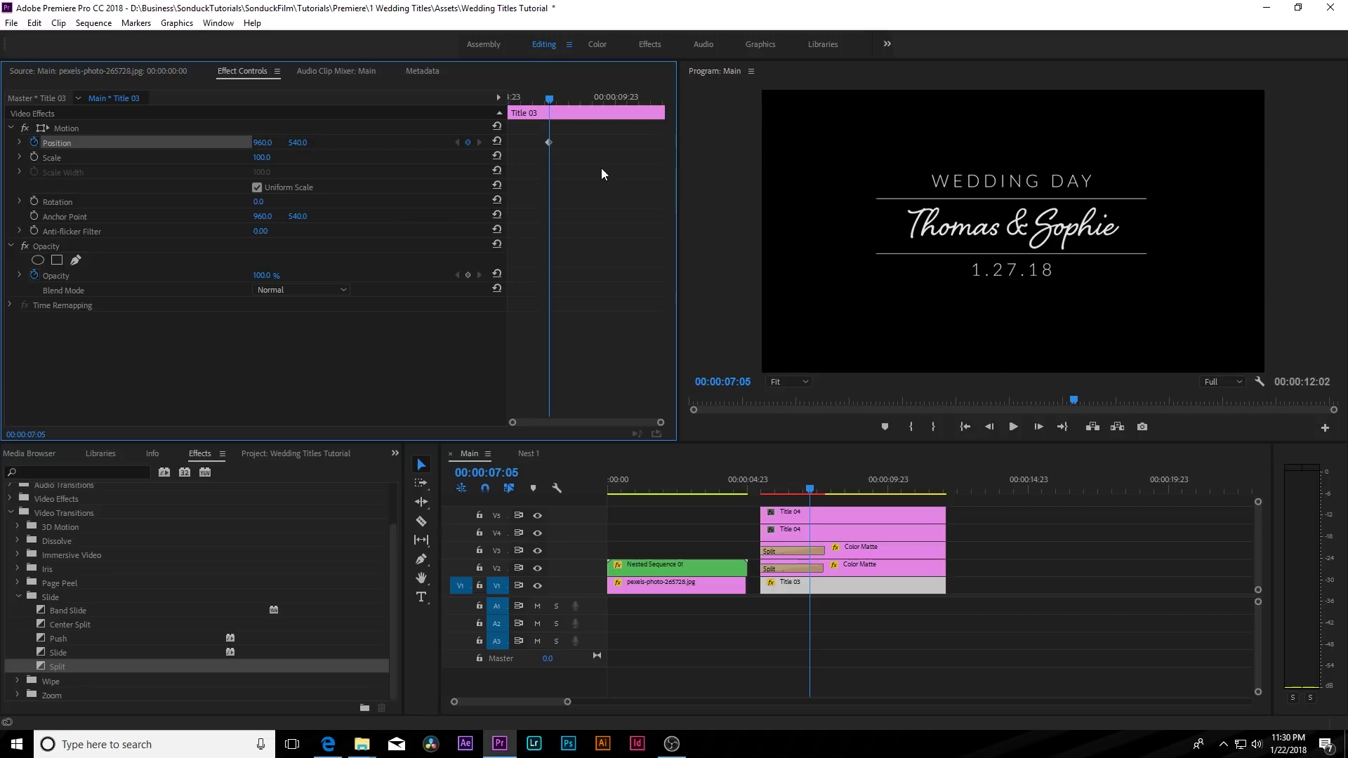
left_click_drag(549, 142, 605, 142)
left_click_drag(298, 144, 302, 144)
Step: Nest the Title 03 clip into Nested Sequence 02
right_click(819, 584)
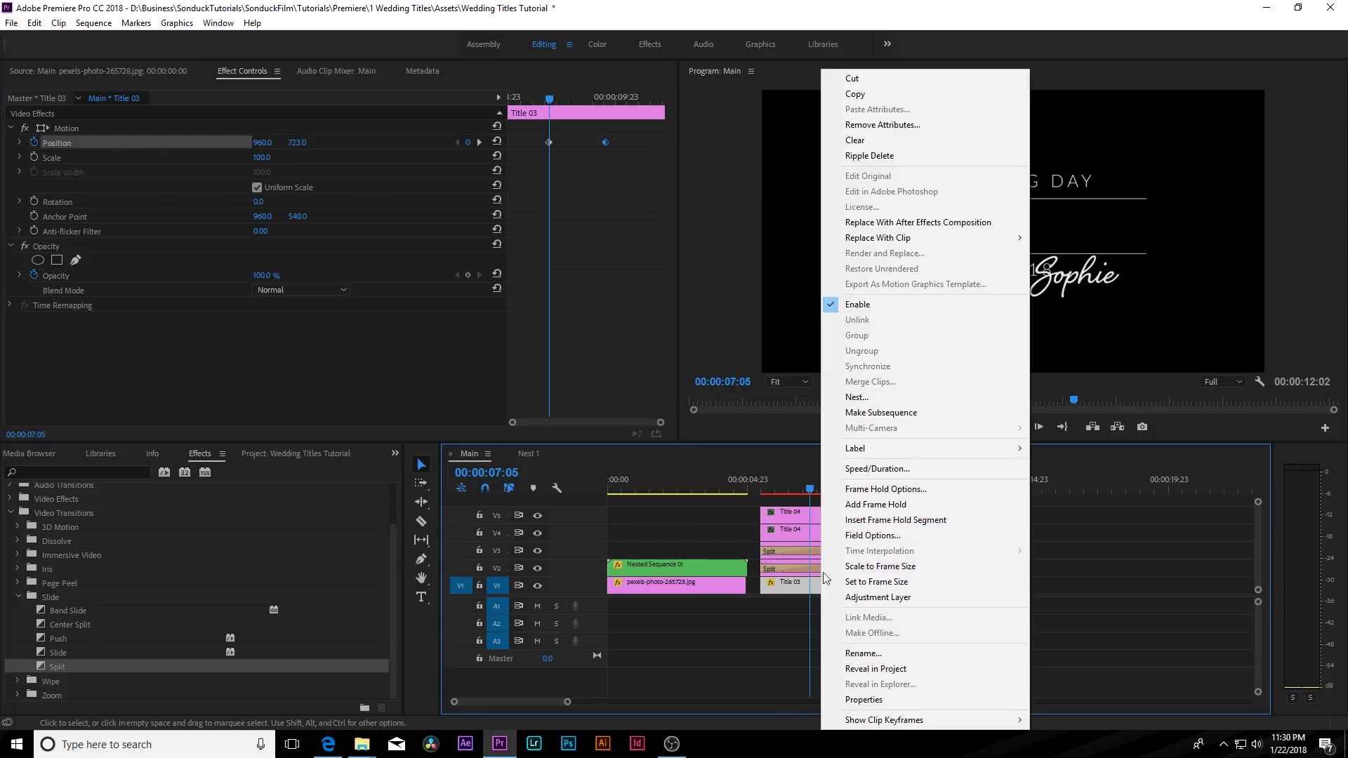
left_click(867, 399)
left_click(641, 385)
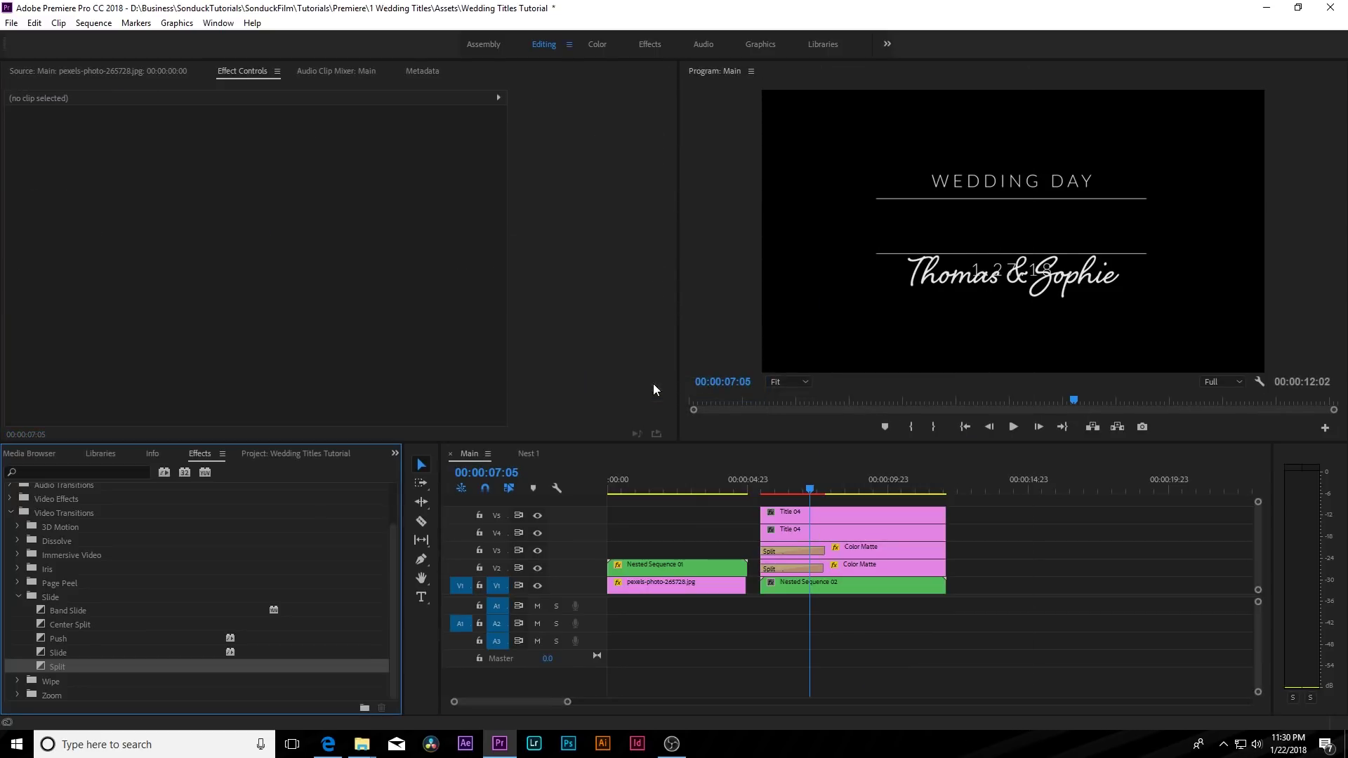
left_click(813, 589)
left_click_drag(204, 263, 362, 62)
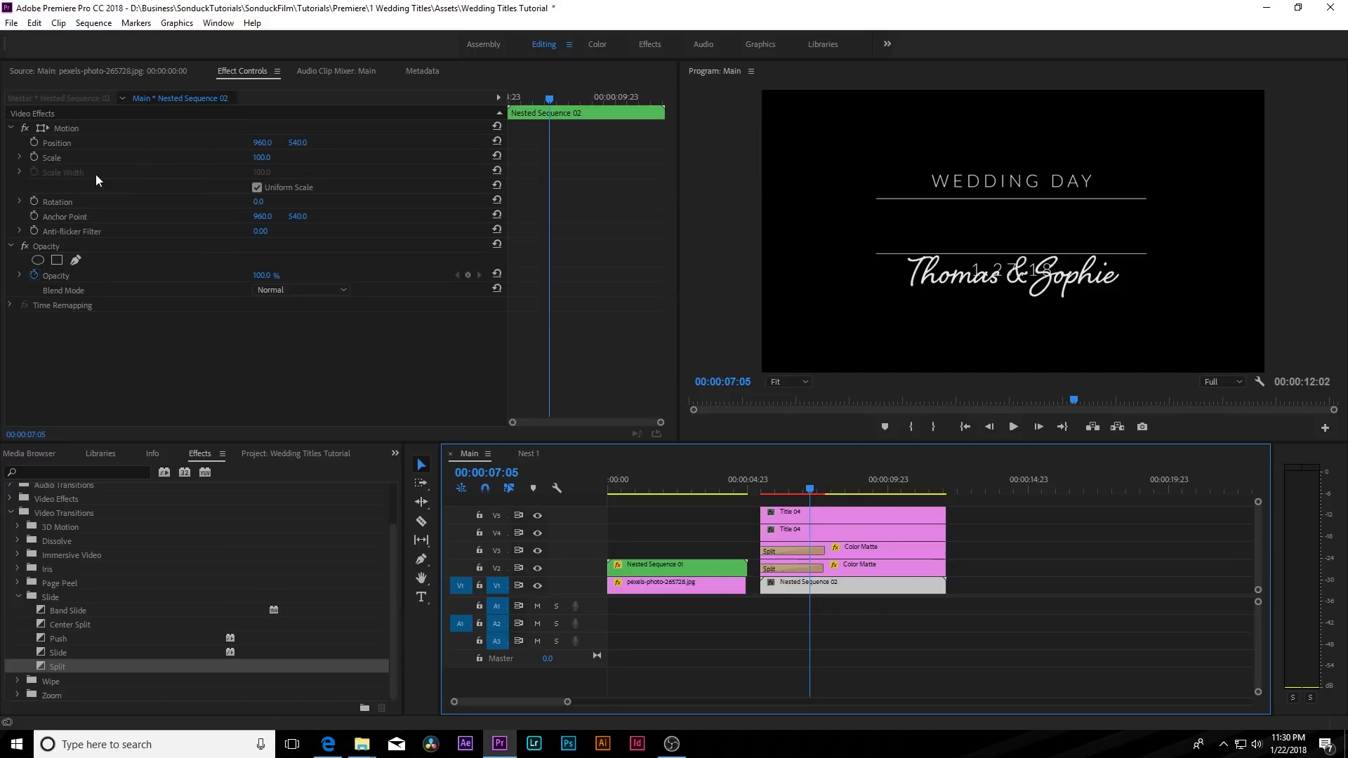
Step: Add an opacity mask to the nest, slant it between the lines, and set feather to 0
left_click(57, 260)
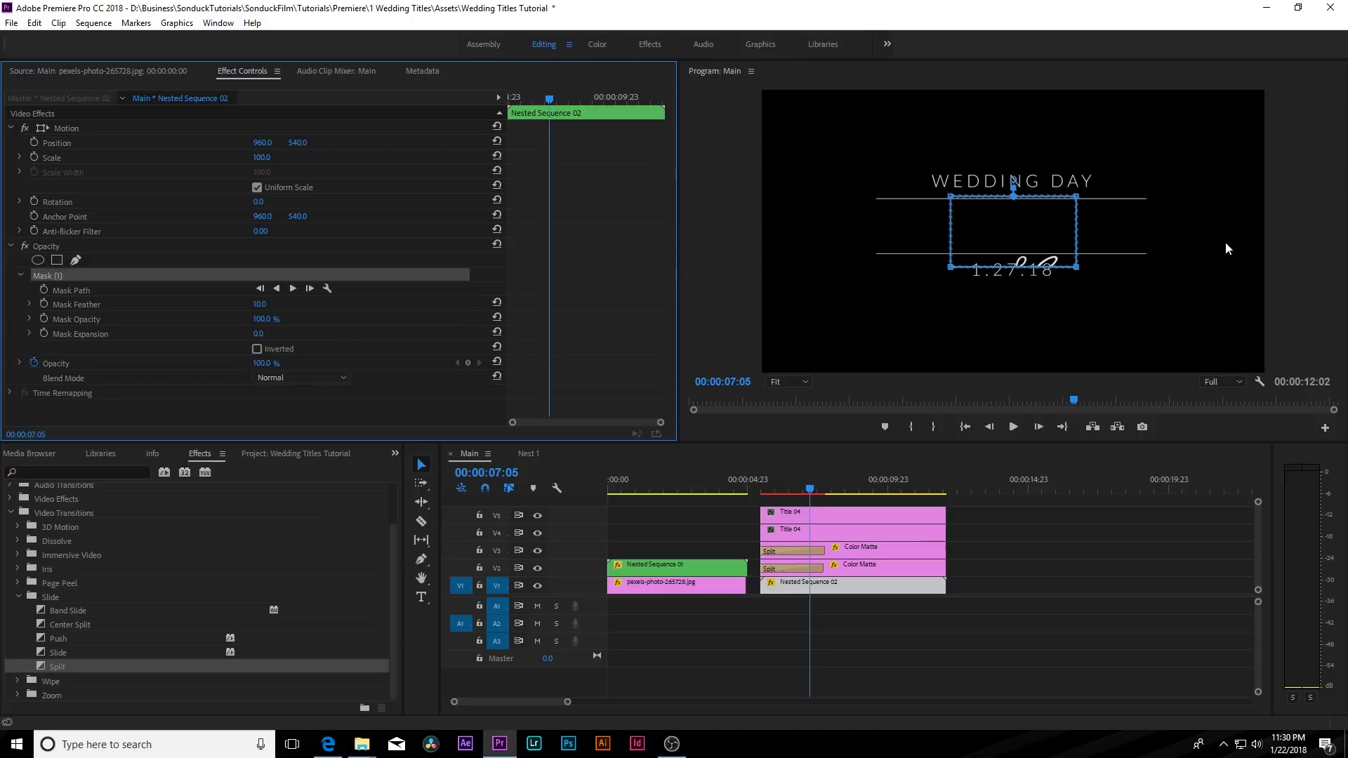
left_click_drag(948, 199, 866, 193)
left_click_drag(949, 268, 876, 254)
left_click_drag(1076, 267, 1163, 255)
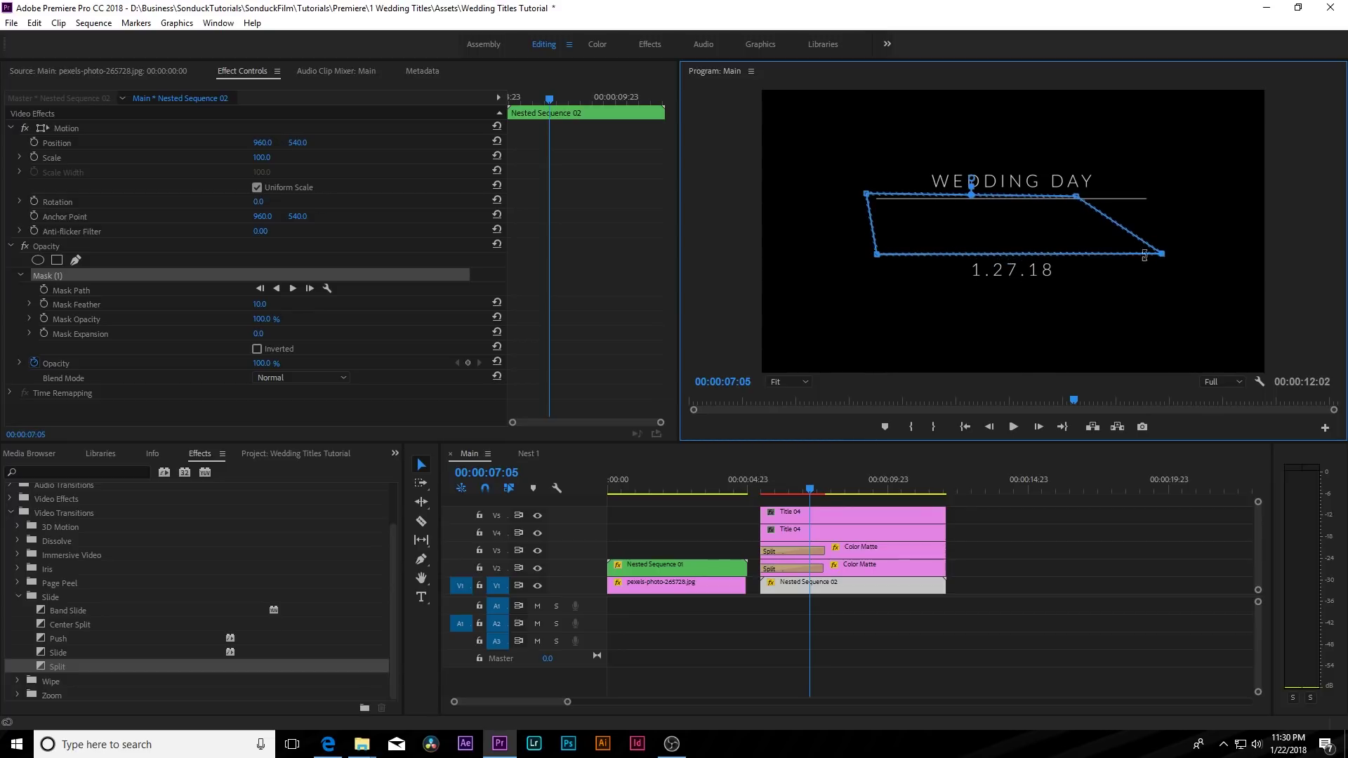
left_click_drag(267, 304, 256, 304)
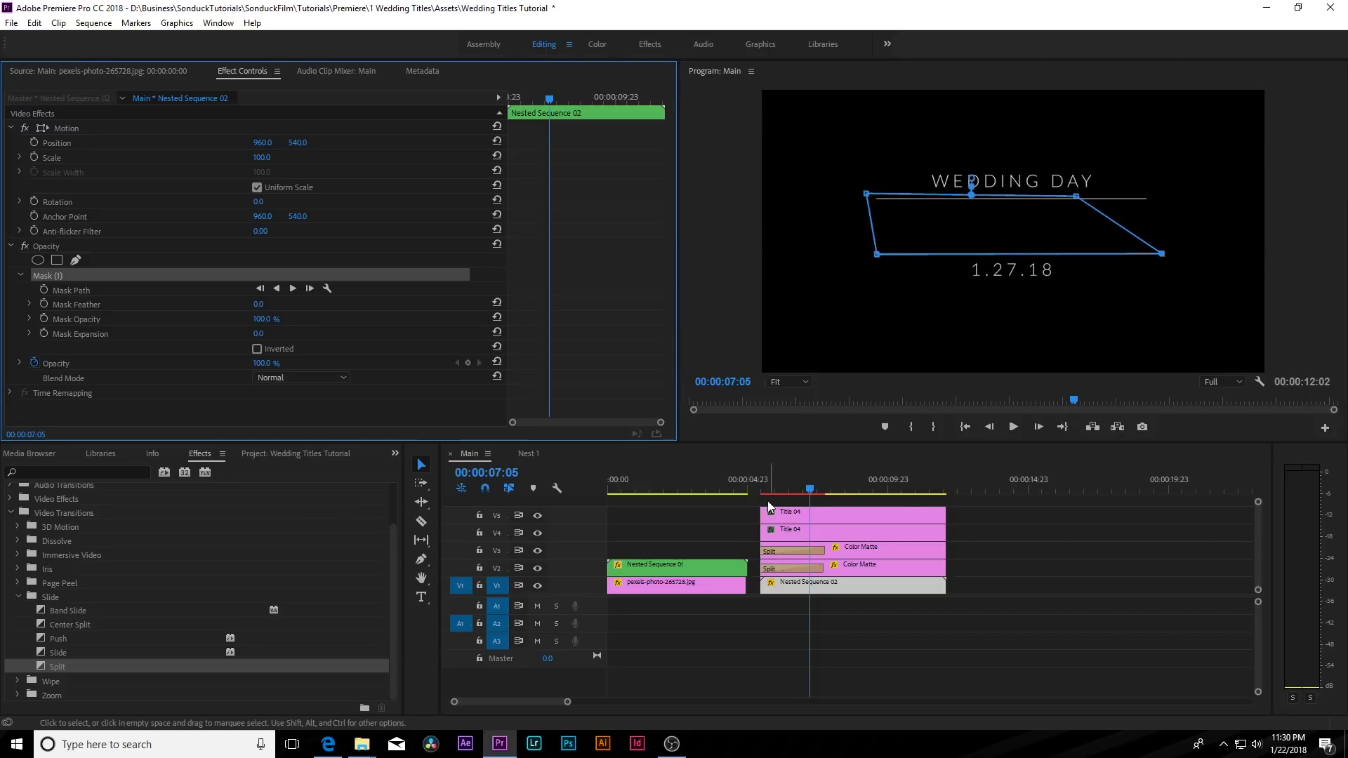
Step: Move Title 03's last Position keyframe earlier inside Nested Sequence 02 so the name slides up faster
left_click(826, 657)
key("space")
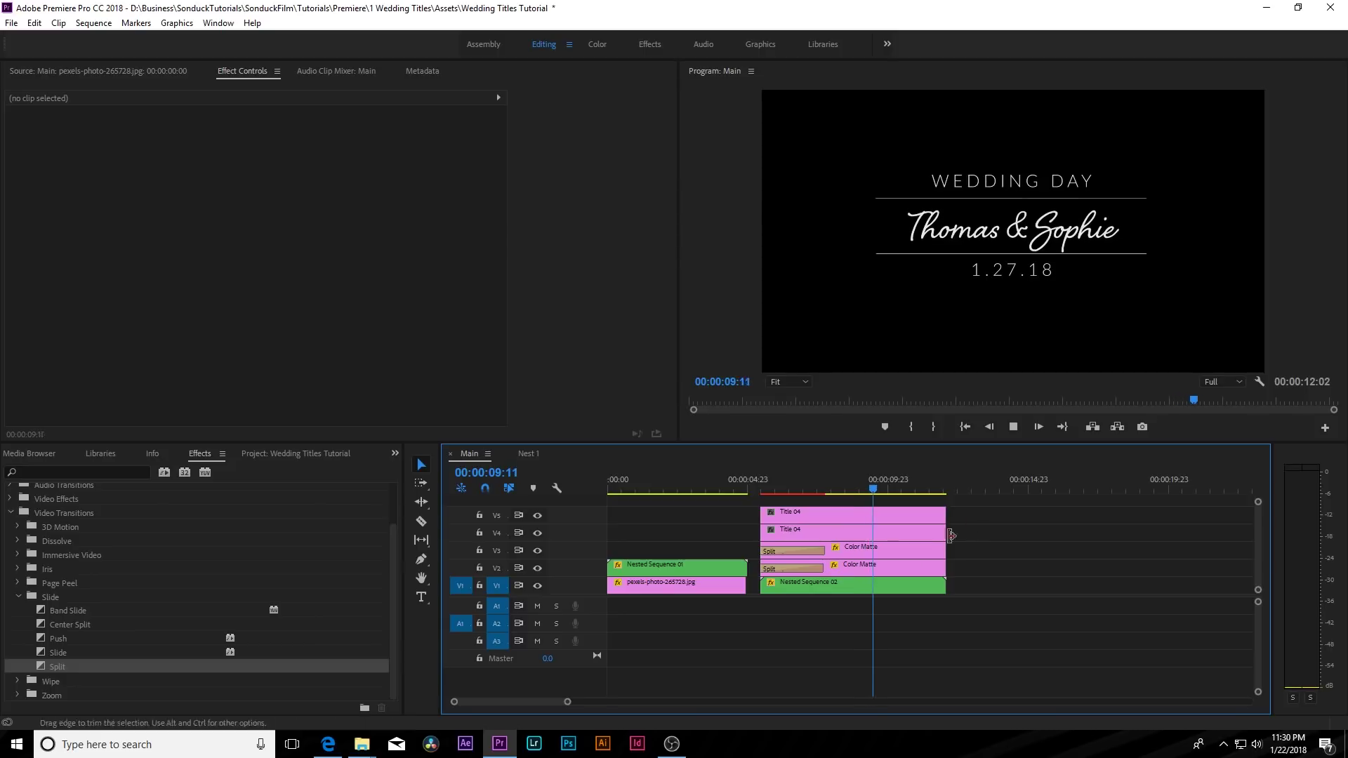
double_click(906, 585)
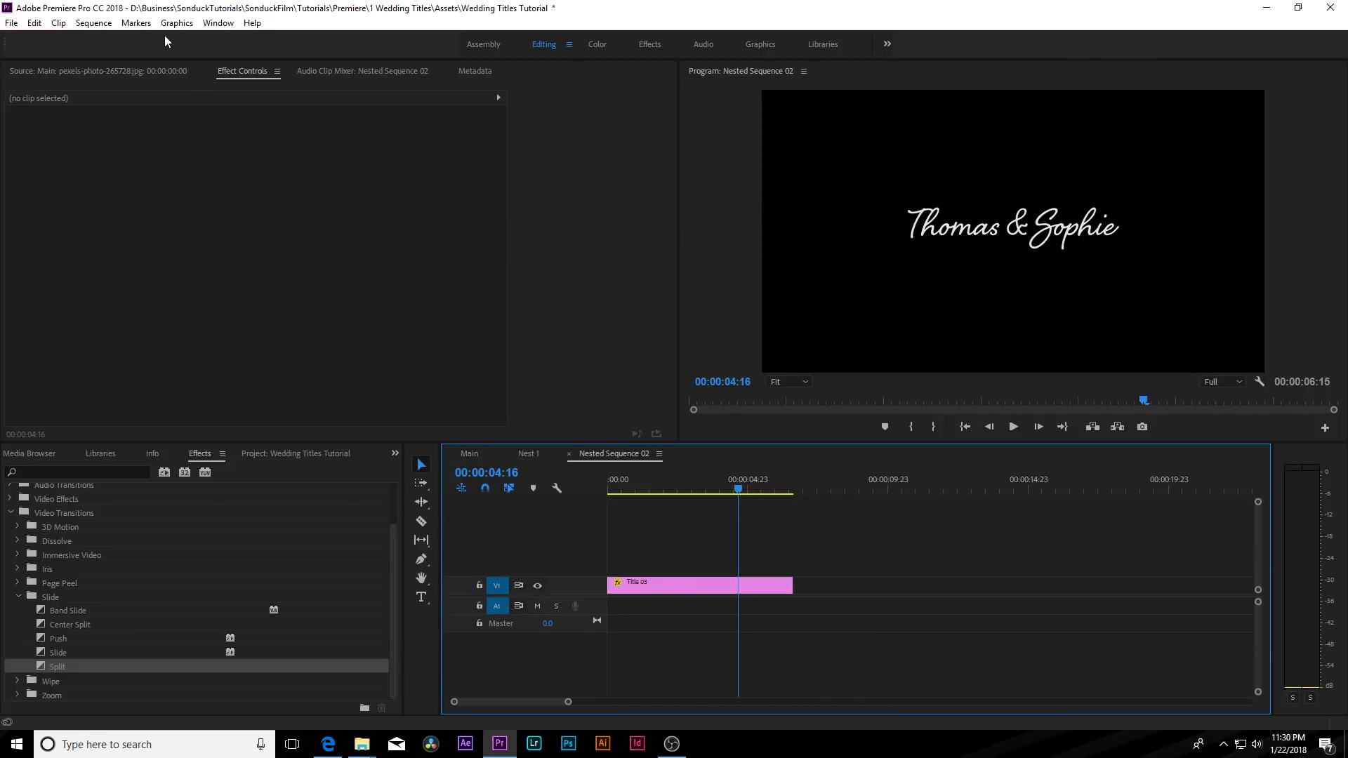
left_click(685, 584)
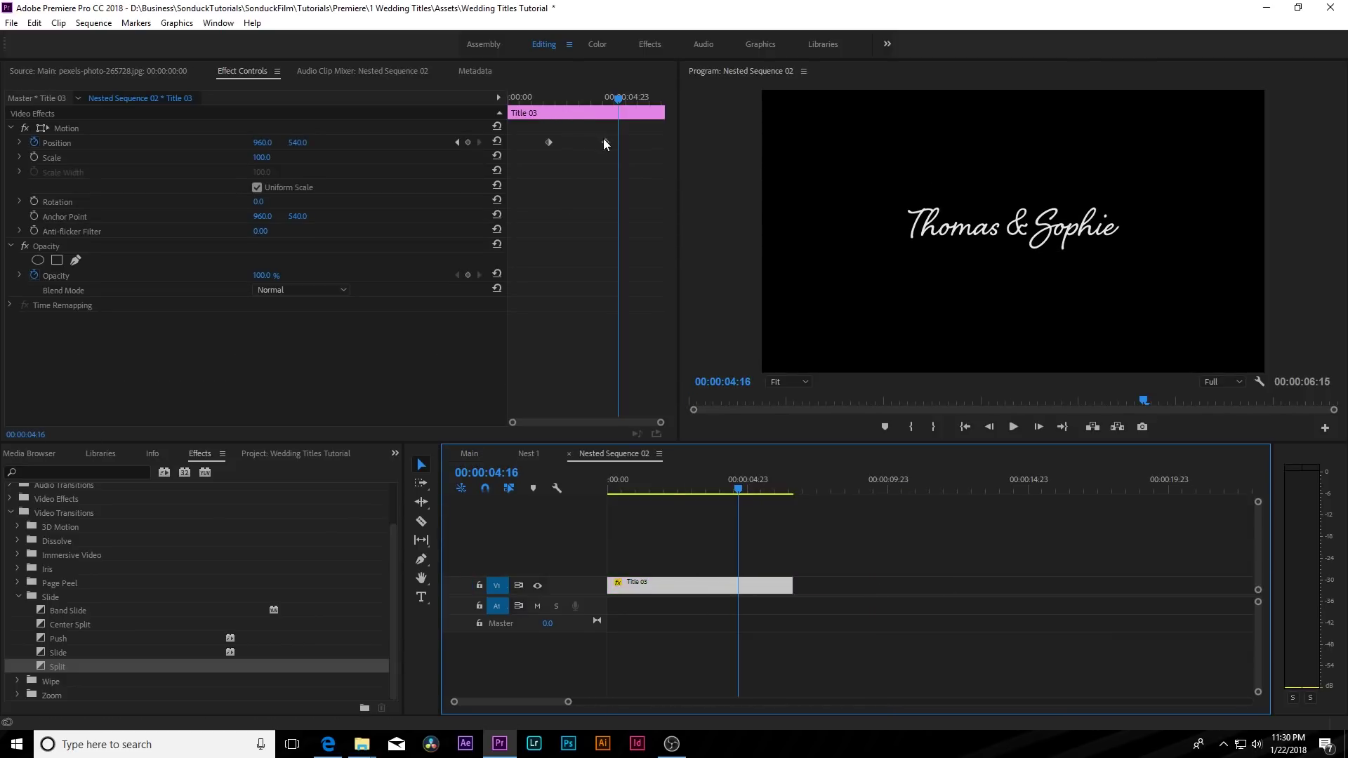
mouse_move(603, 143)
left_mouse_down()
mouse_move(584, 140)
mouse_move(594, 151)
left_mouse_up()
left_click(539, 454)
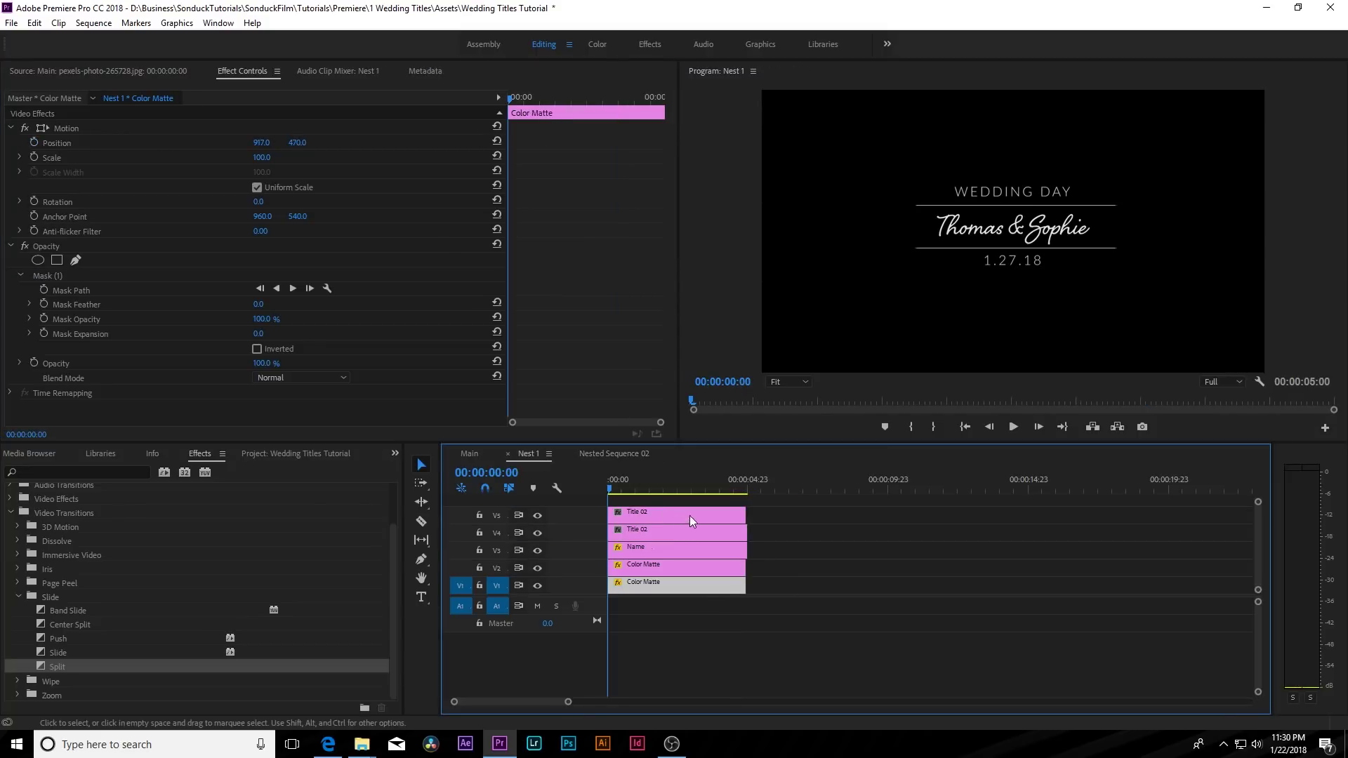
left_click(469, 453)
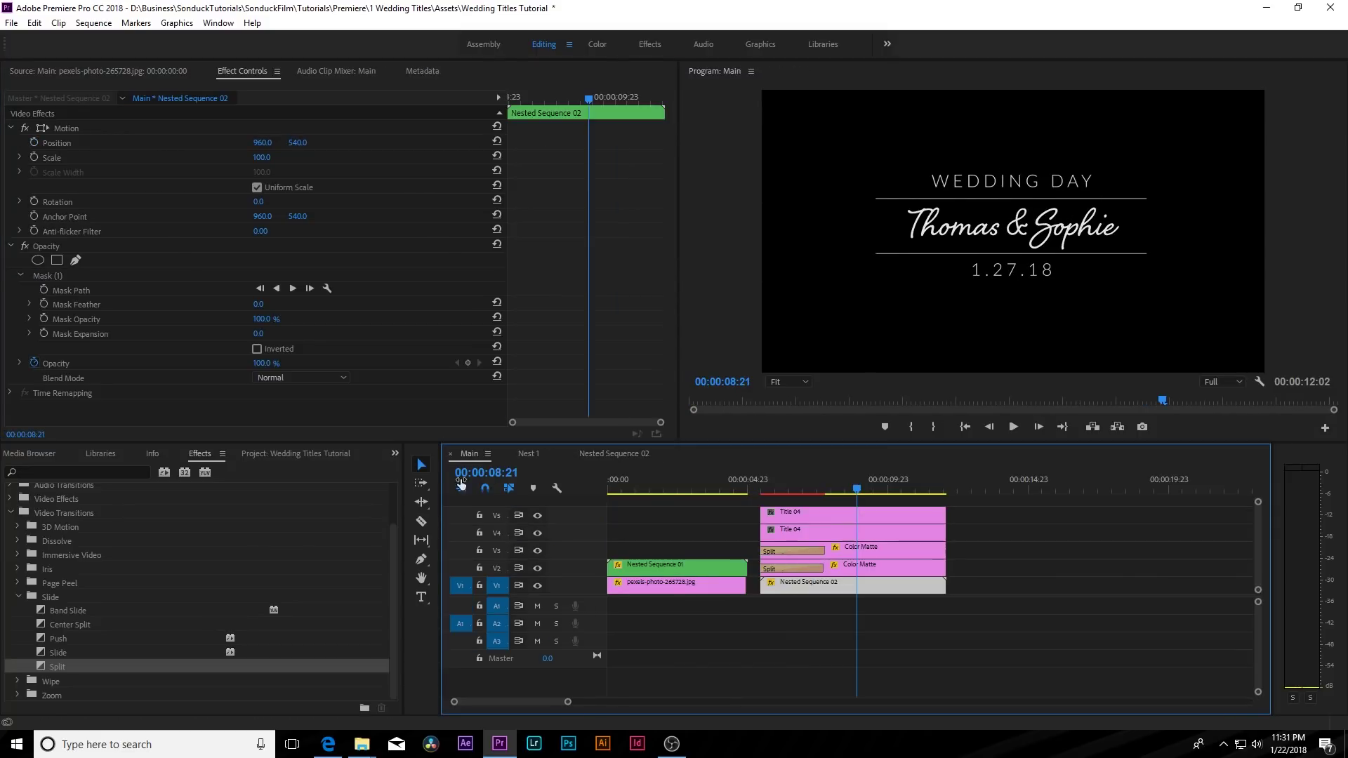
Step: Apply the Linear Wipe effect to the WEDDING DAY Title 04 clip on V4
type("line")
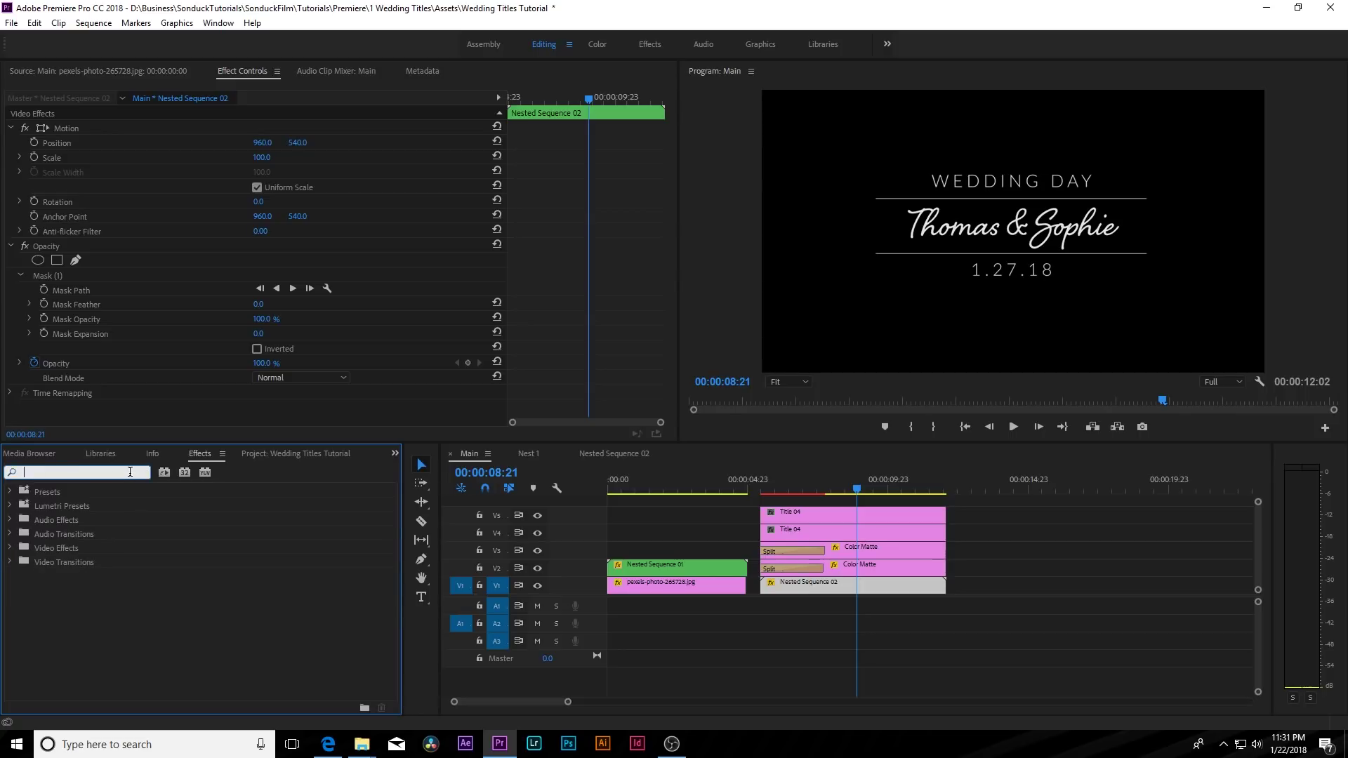
type("lin")
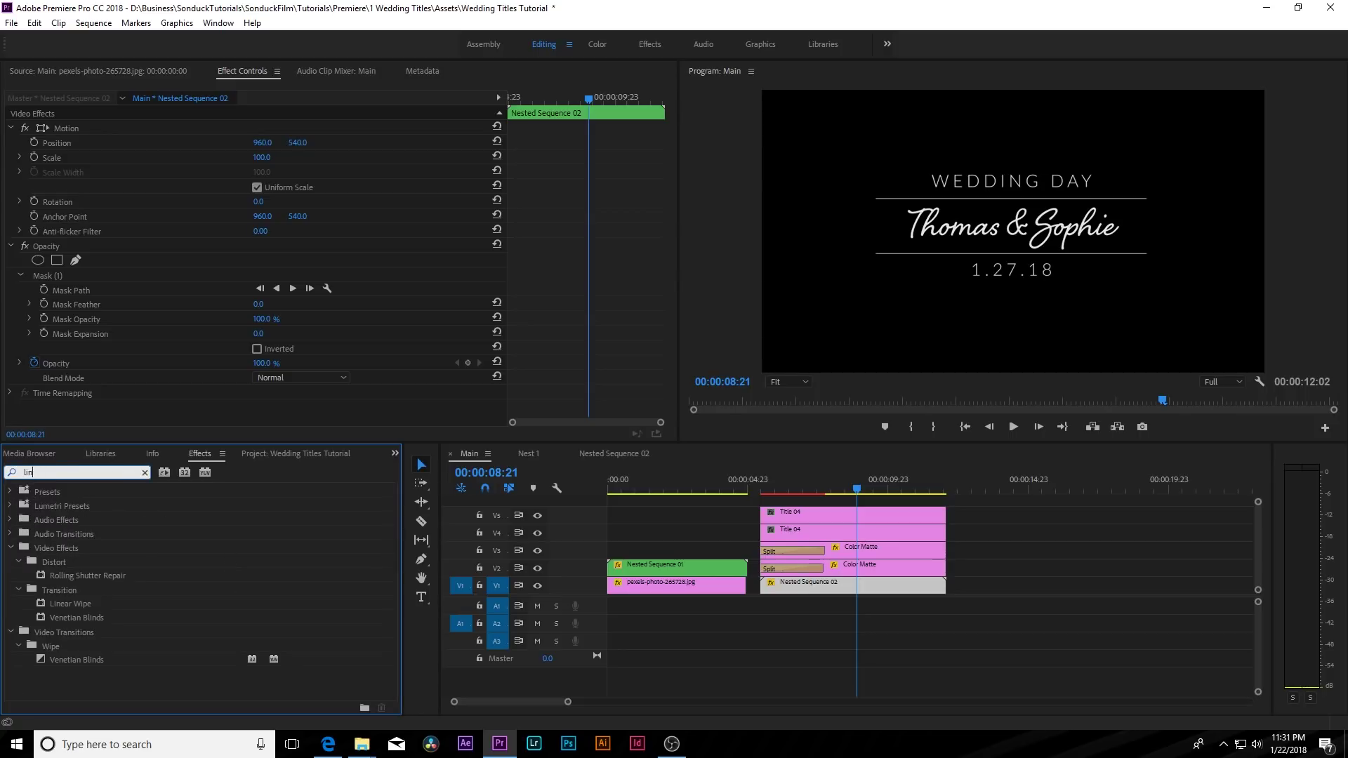
type("ear wipe")
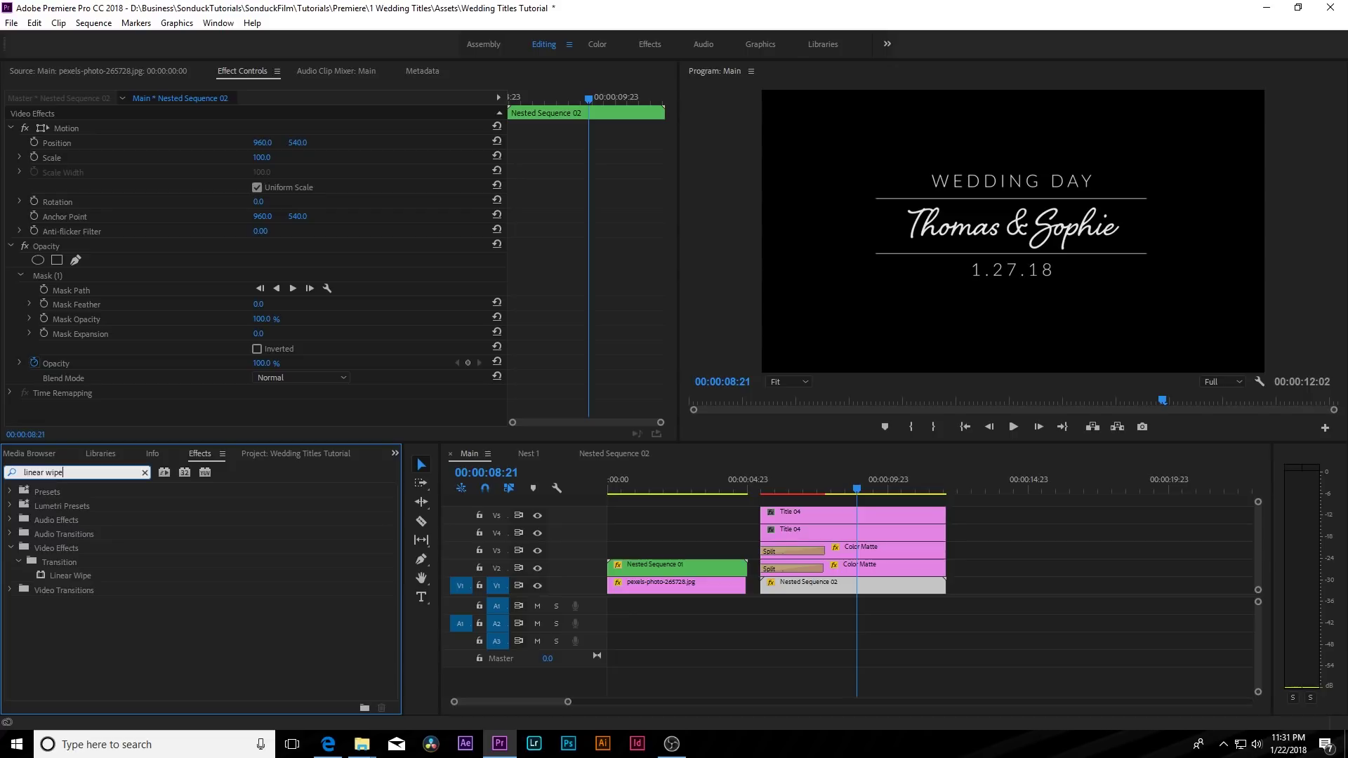
left_click_drag(63, 576, 886, 528)
Step: Keyframe the wipe's Transition Completion from 99% down to 0% so the title reveals
left_click_drag(518, 101, 557, 120)
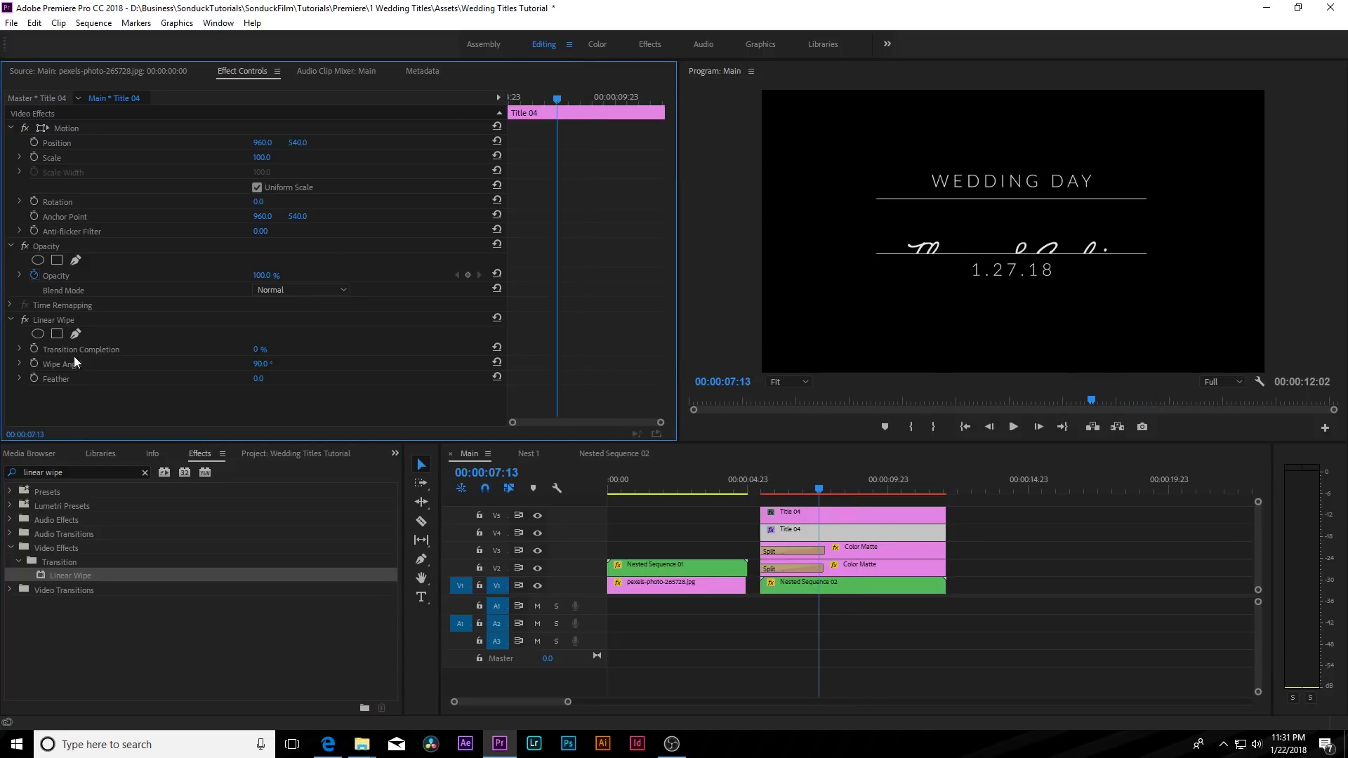
left_click(32, 349)
left_click_drag(556, 348, 610, 349)
left_click_drag(256, 349, 268, 377)
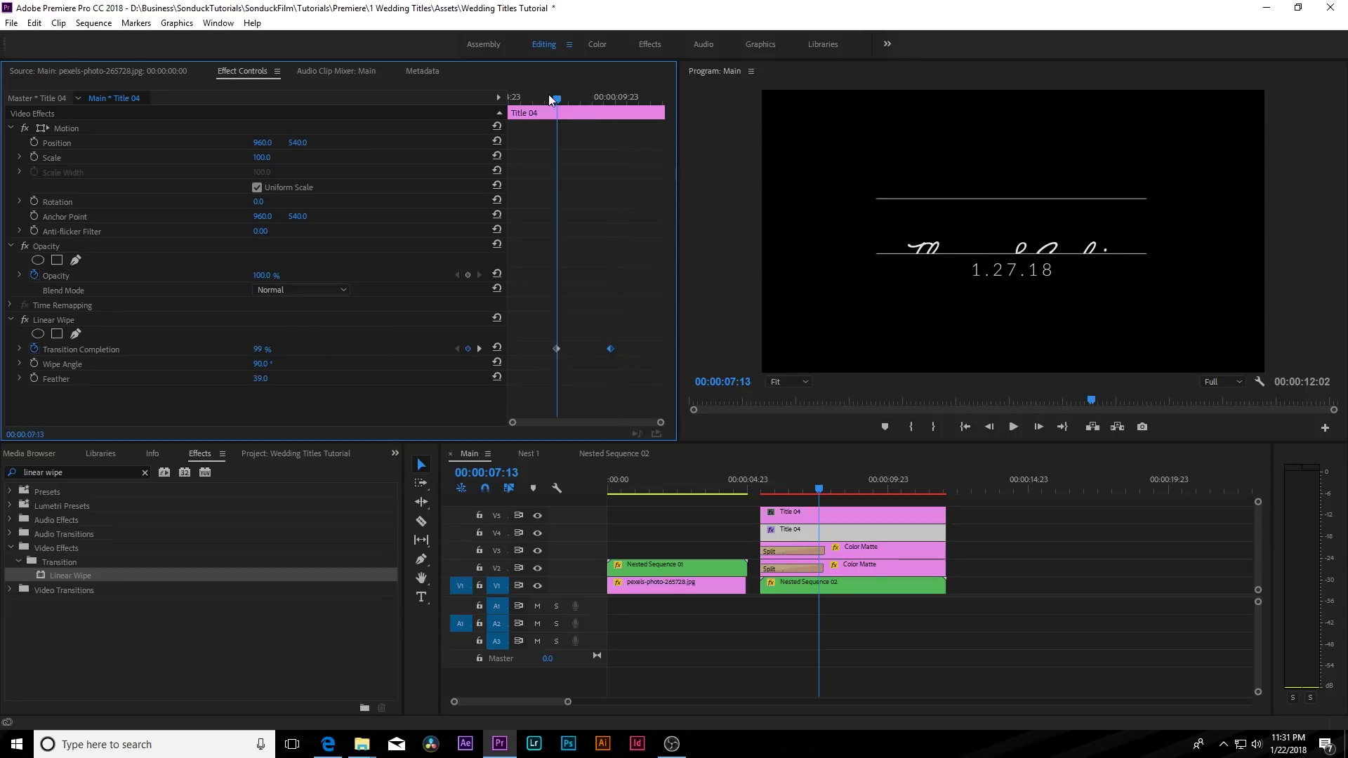
mouse_move(549, 96)
left_mouse_down()
mouse_move(580, 106)
mouse_move(562, 116)
left_mouse_up()
key("space")
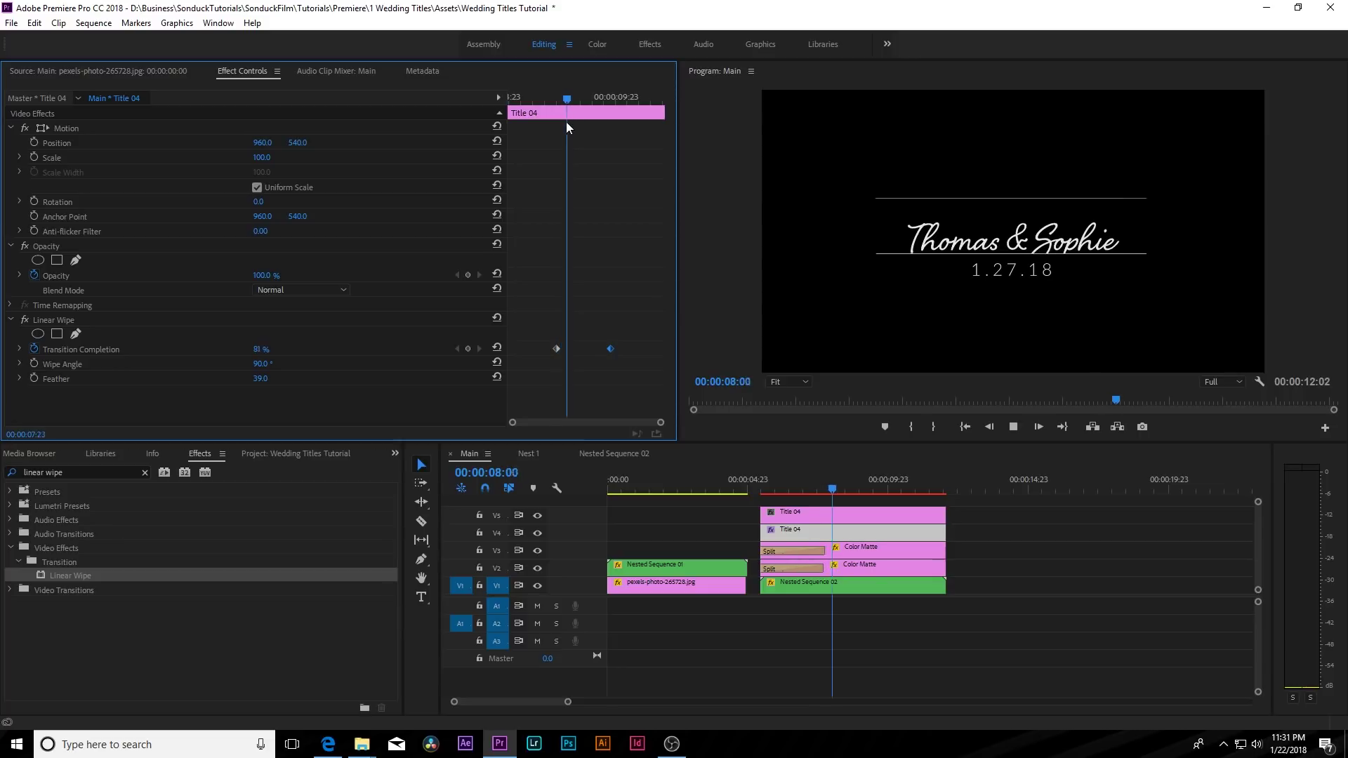
key("space")
Step: Set the Linear Wipe angle to -90° and replay the wipe to check it
left_click(266, 363)
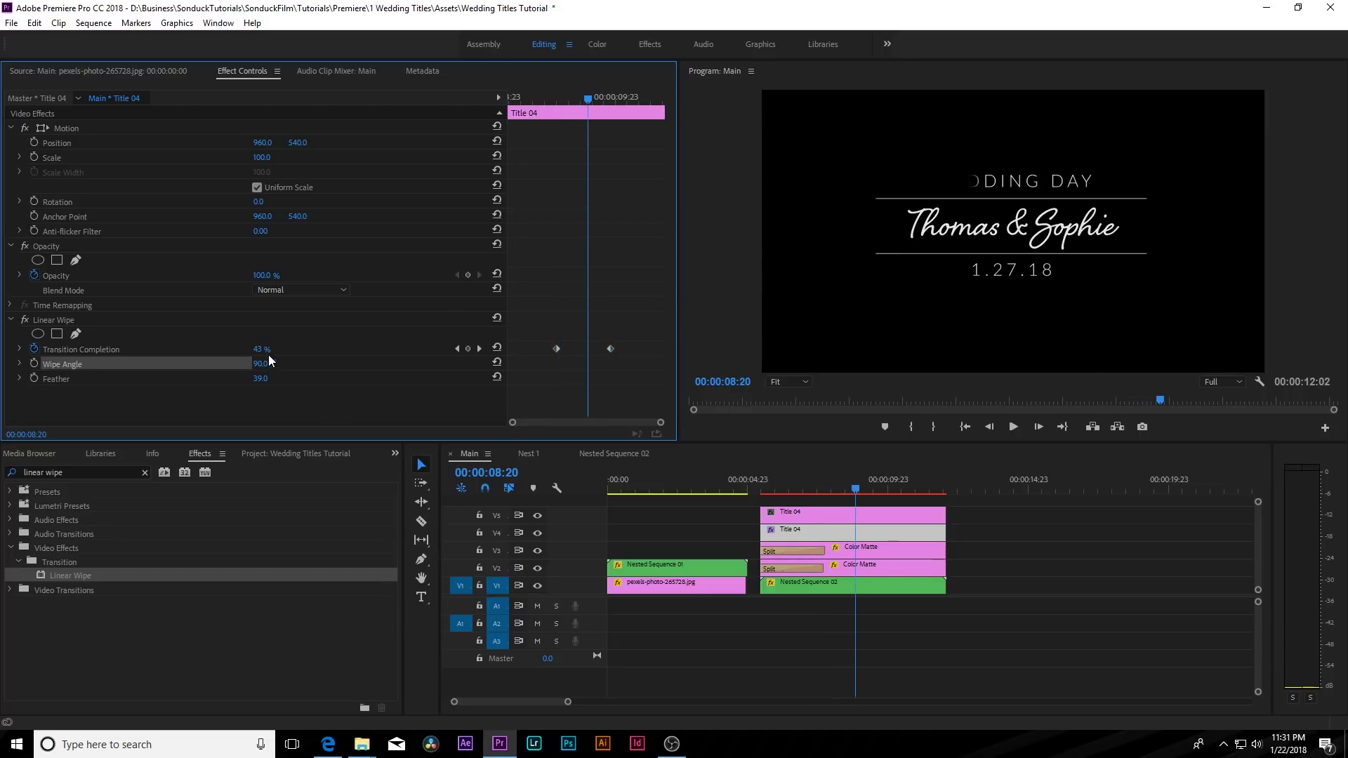
left_click(276, 361)
type("-90")
key("Return")
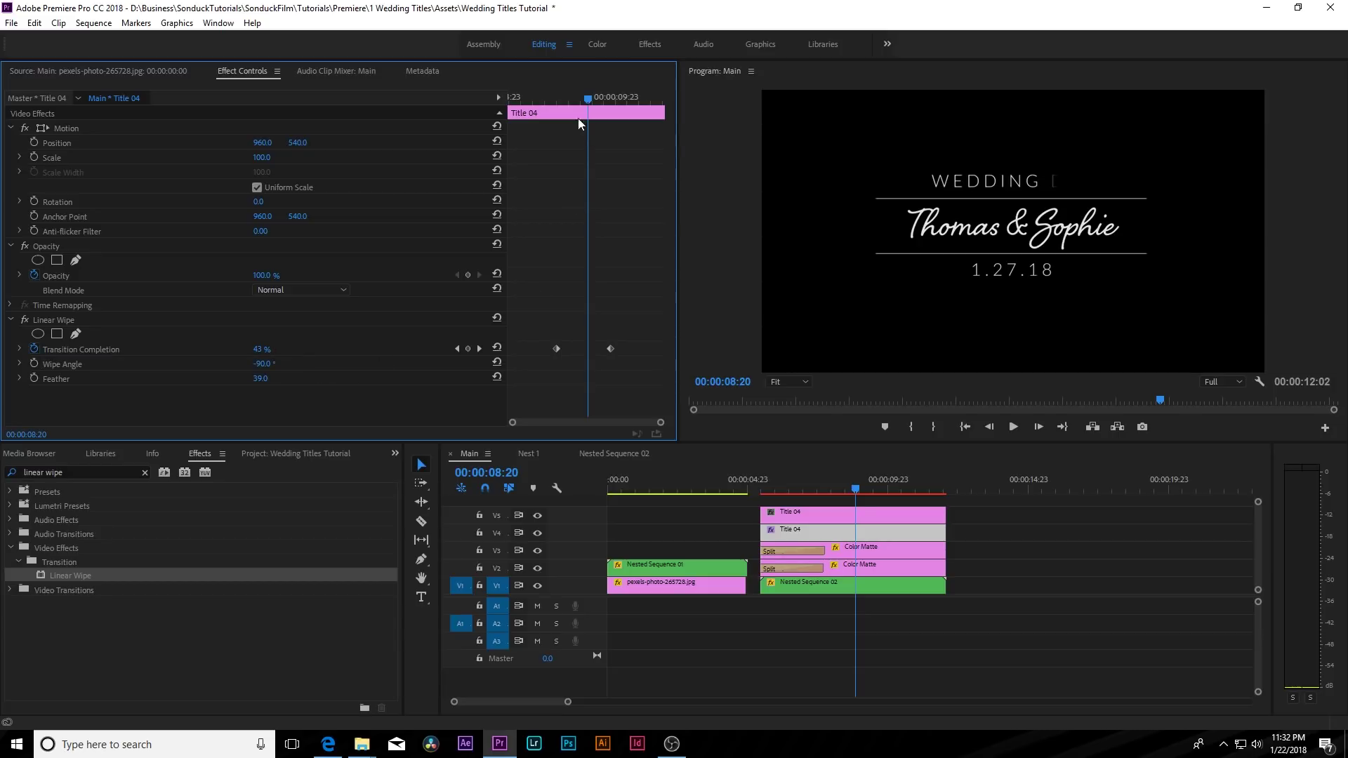
left_click_drag(566, 92, 562, 91)
key("space")
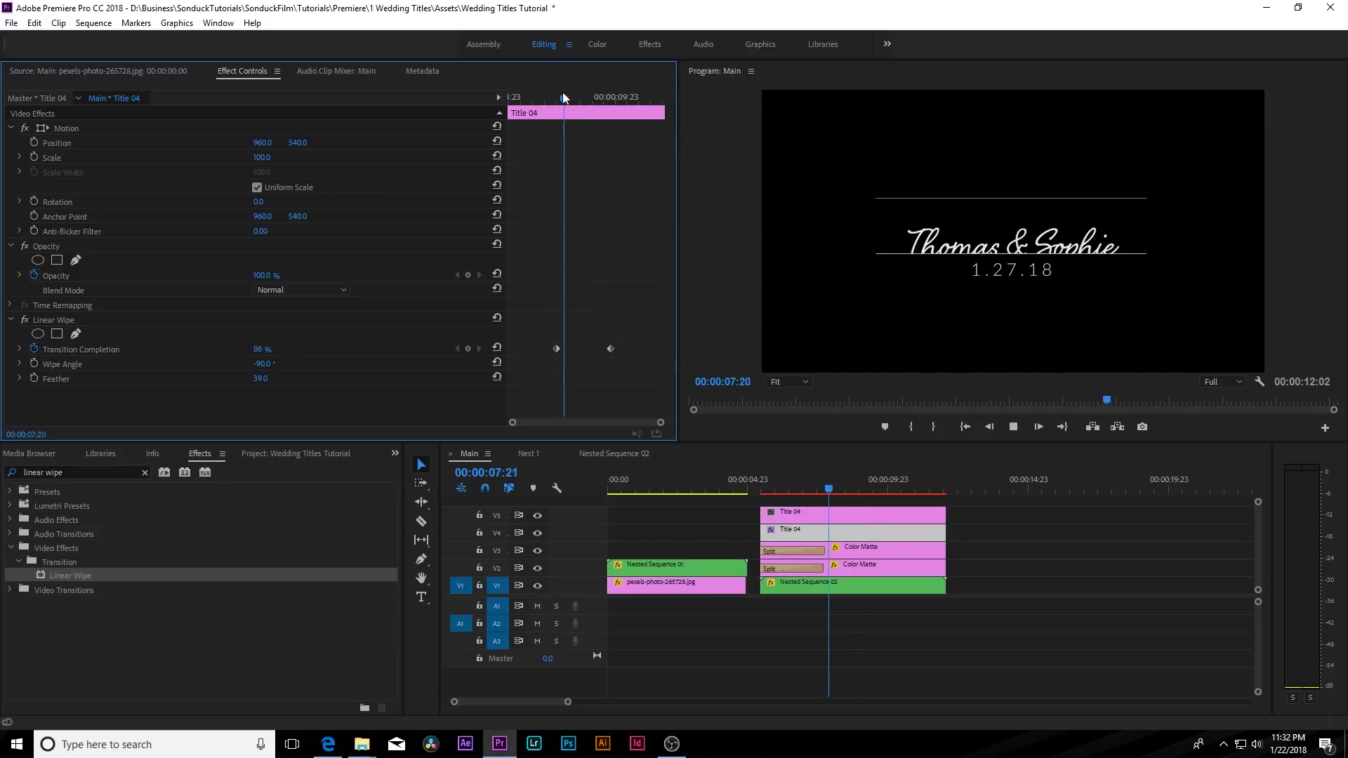
key("space")
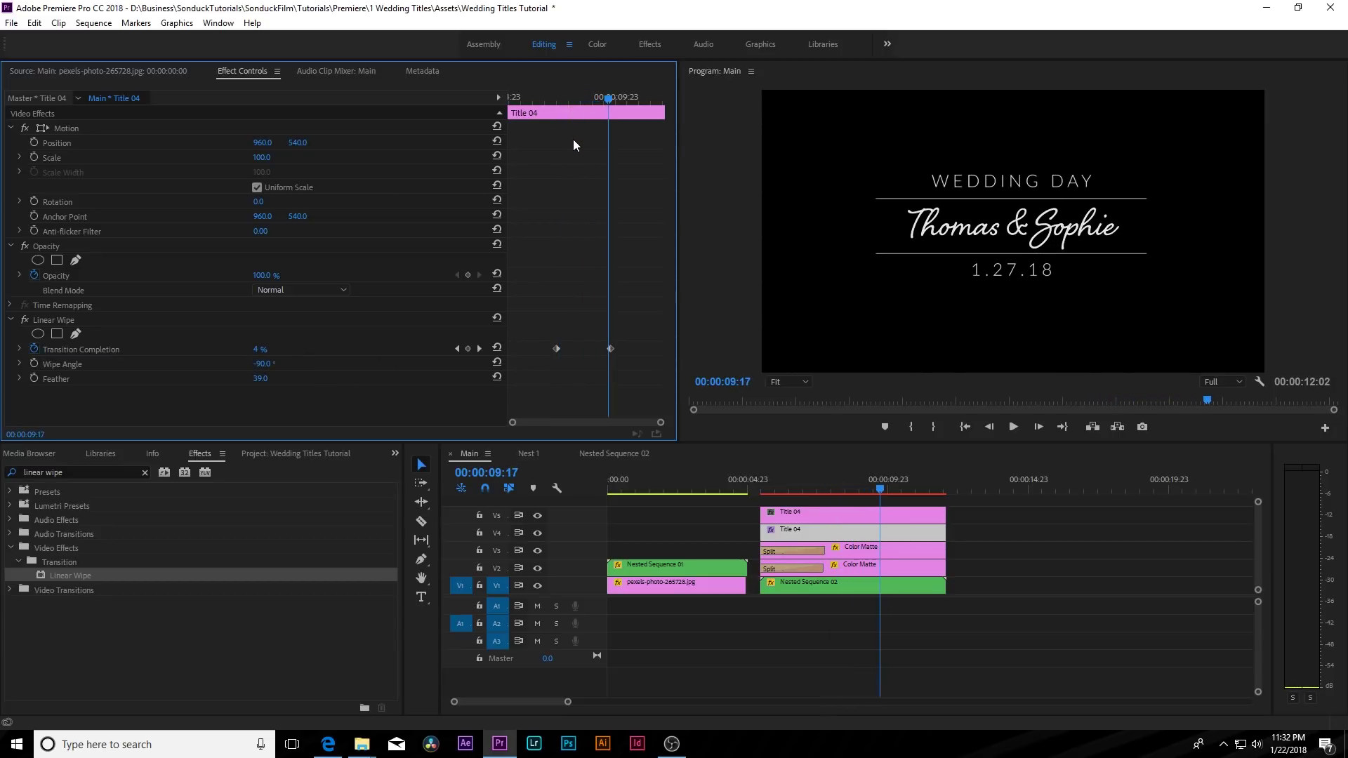
Step: Shift the V5 Title 04 clip's Transition Completion keyframes later so the date reveals after the title
left_click(733, 484)
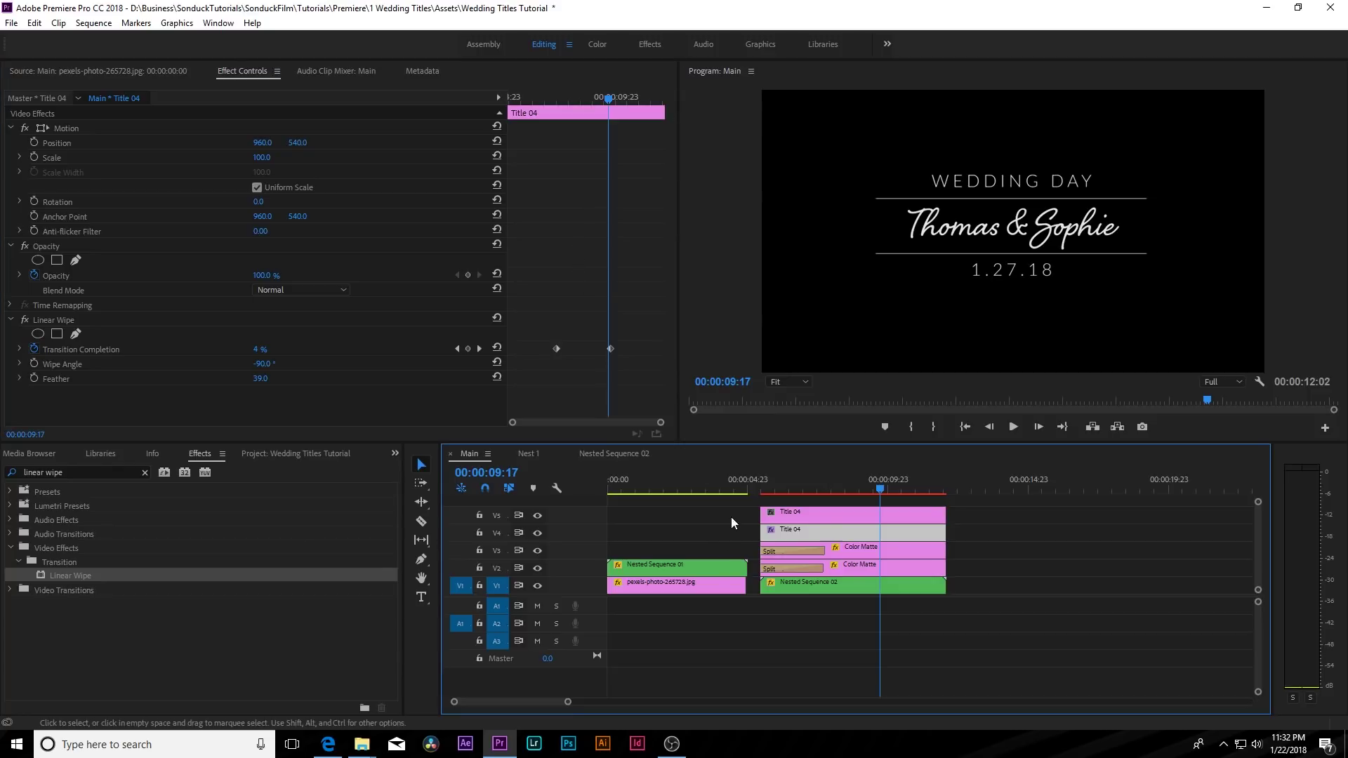
left_click(47, 324)
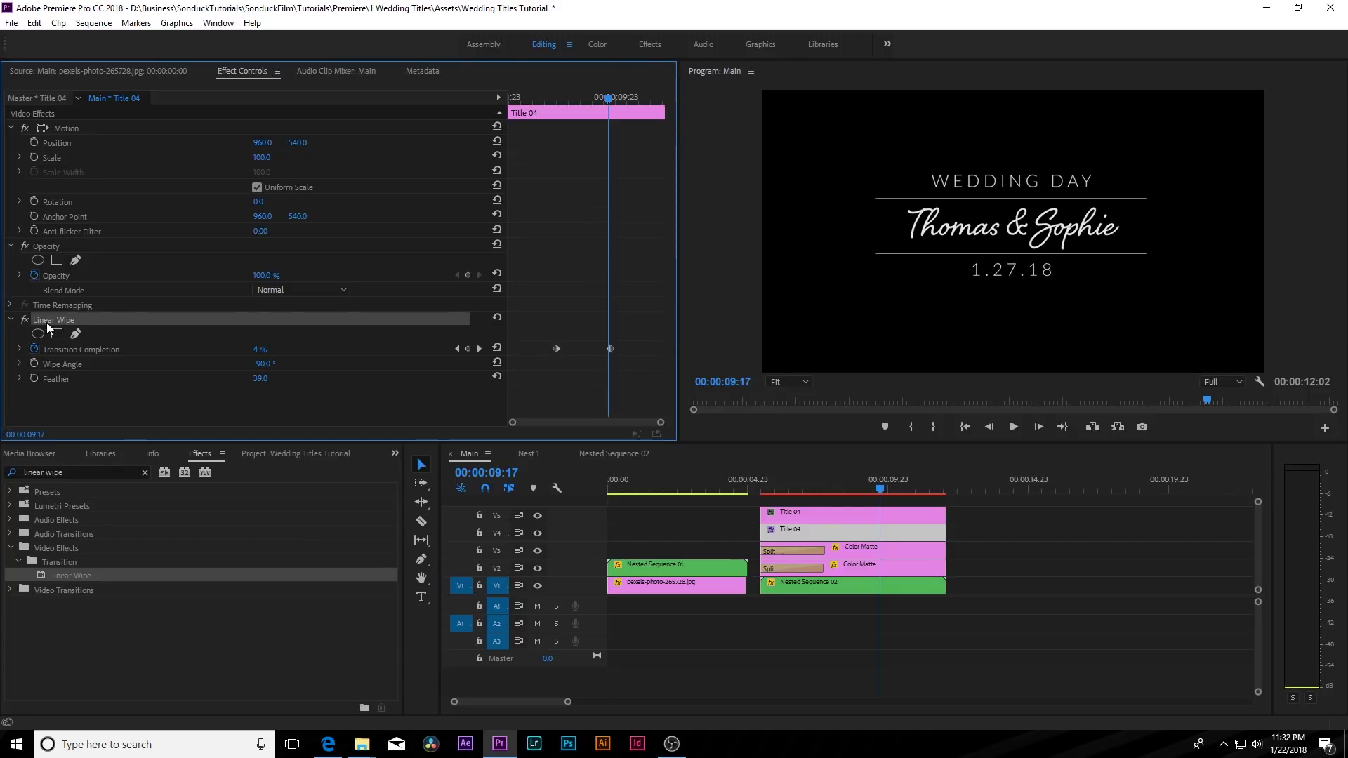
left_click(837, 514)
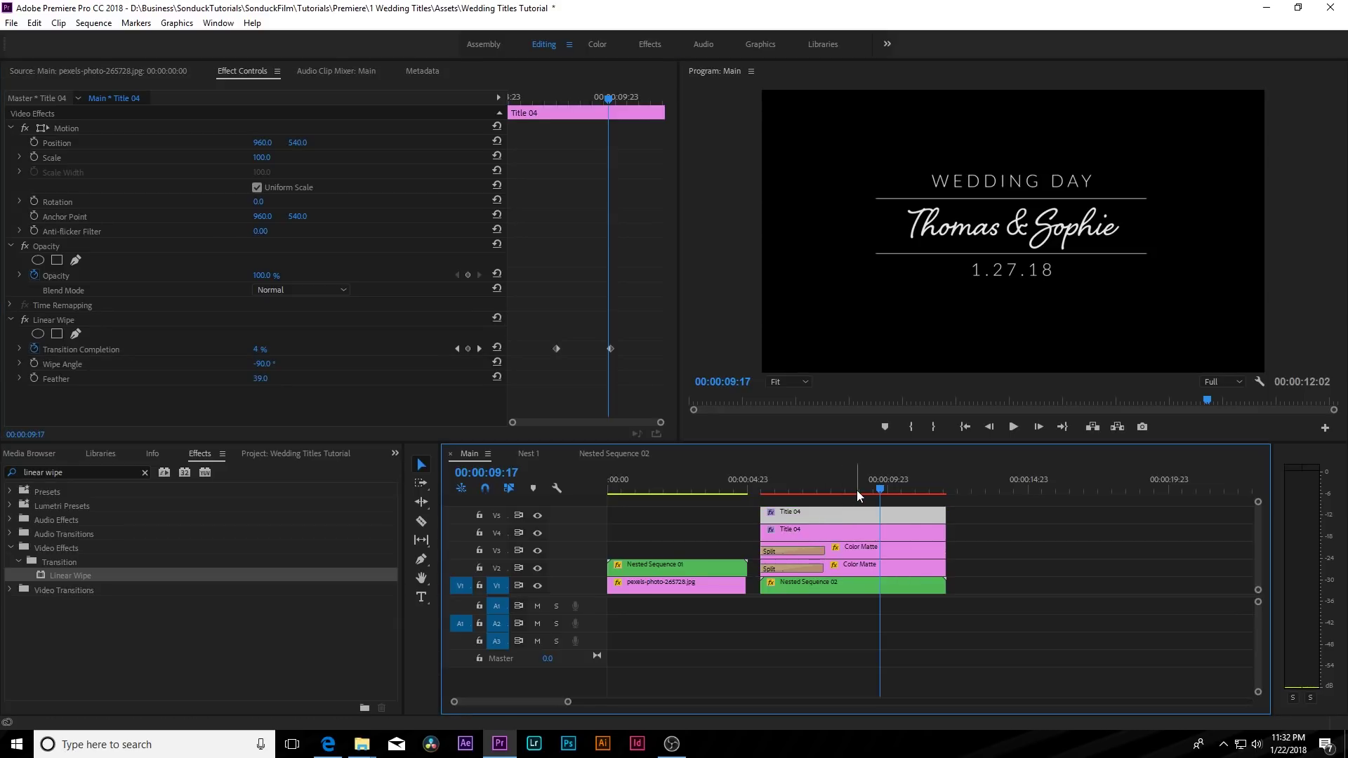
left_click(653, 299)
key("Left")
left_click_drag(541, 328, 650, 350)
left_click(783, 479)
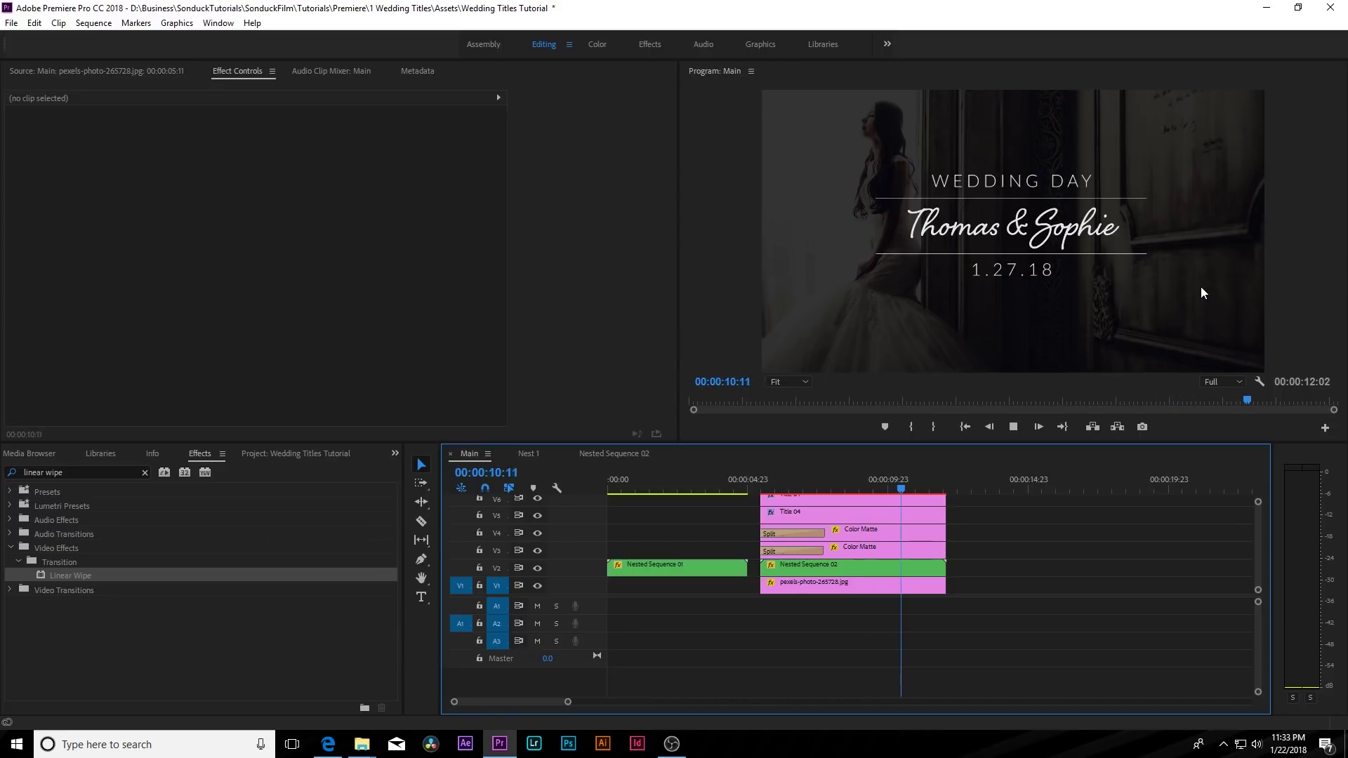
Step: Nest the V2–V6 title clips into Nested Sequence 03
key("space")
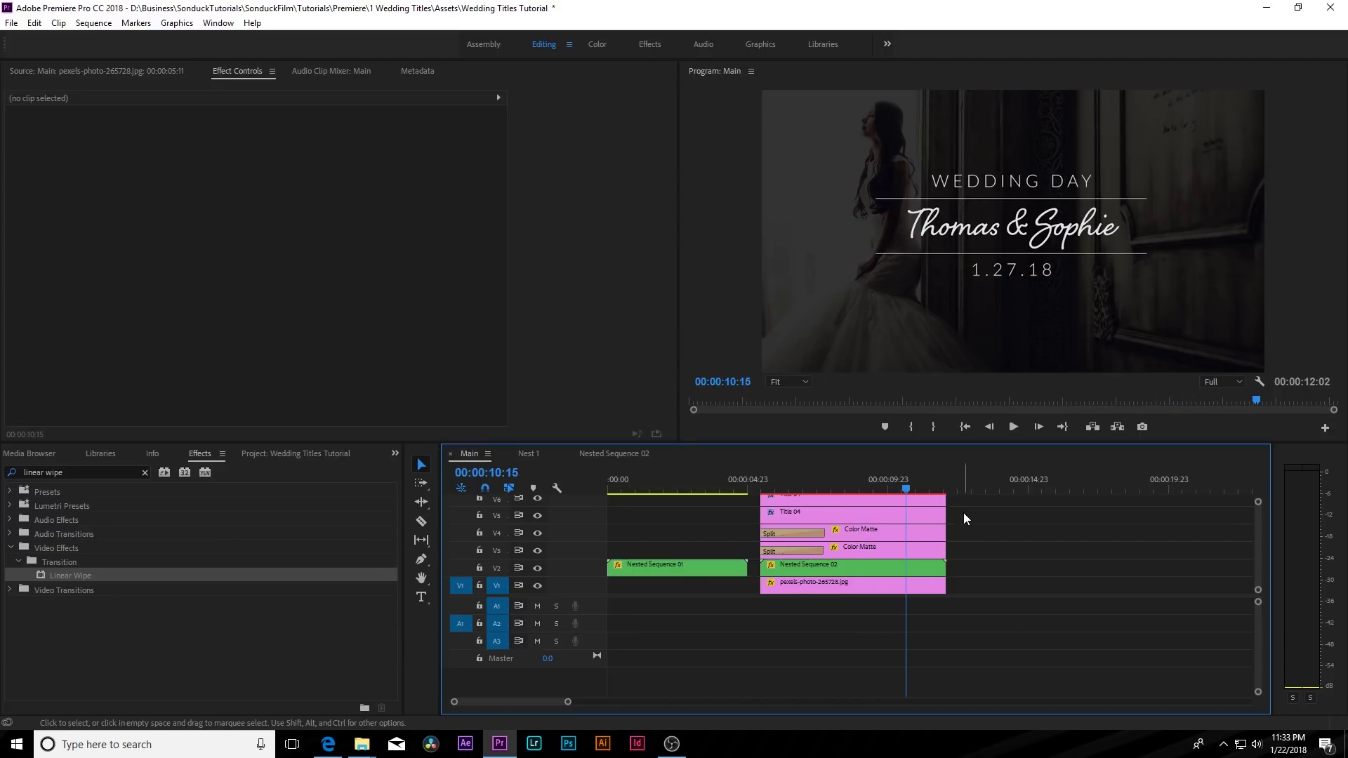
left_click_drag(965, 498, 899, 544)
right_click(890, 535)
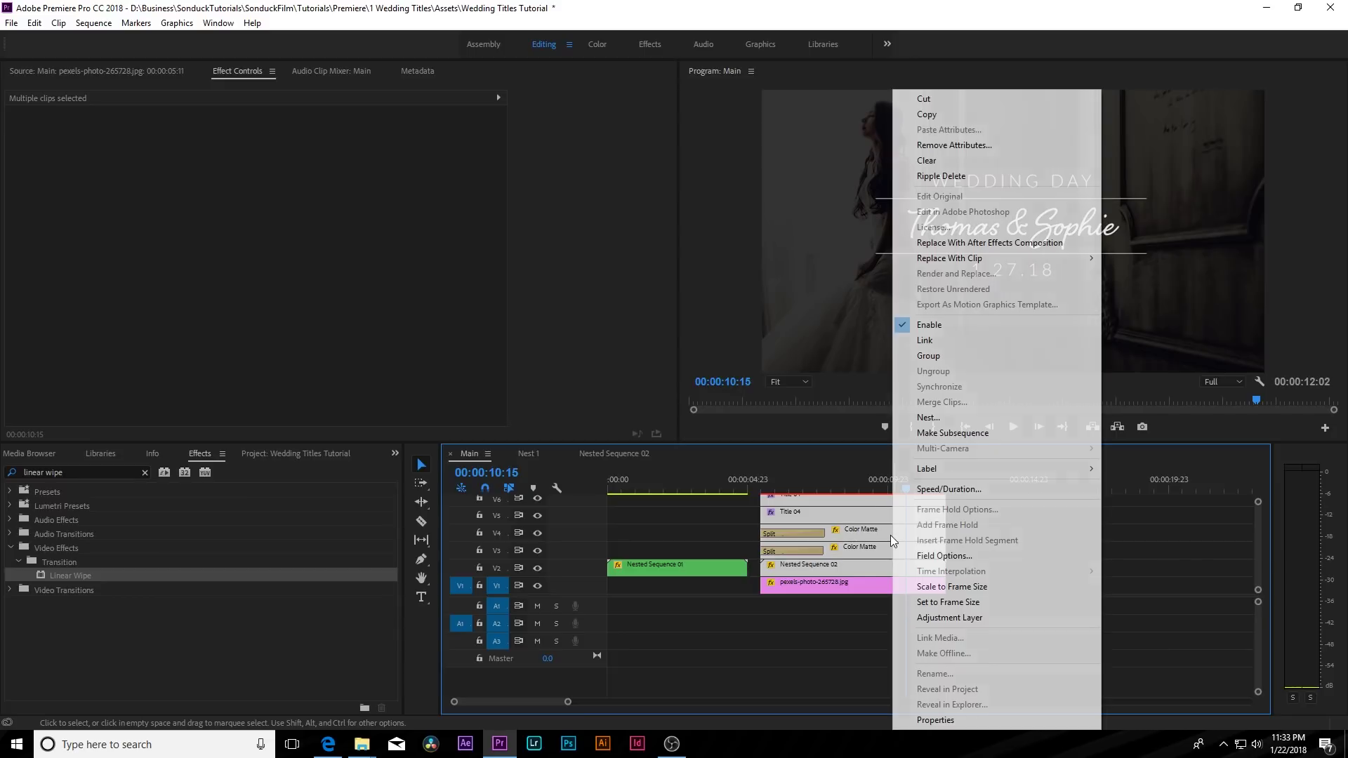
left_click(990, 418)
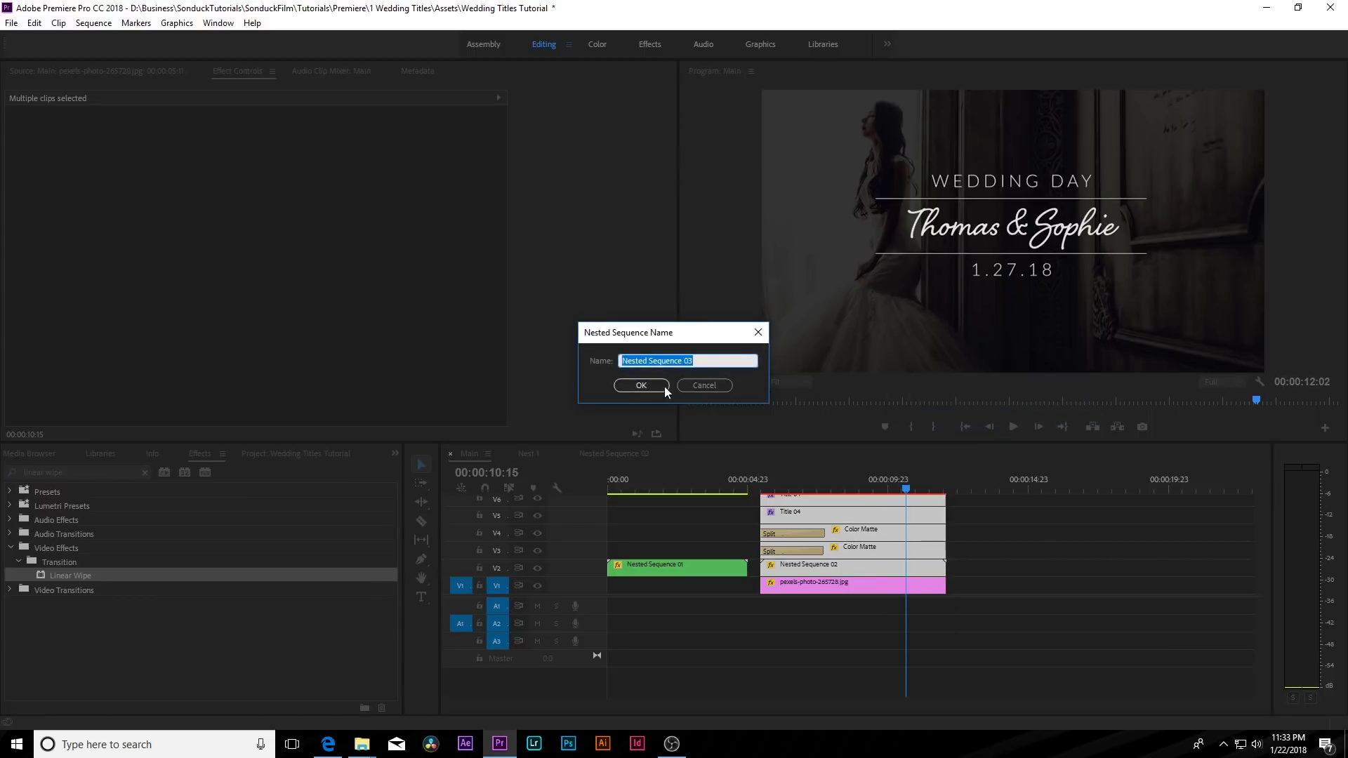
left_click(641, 385)
Step: Keyframe Nested Sequence 03's Scale from 100 at its start to 115 at its end
left_click(792, 567)
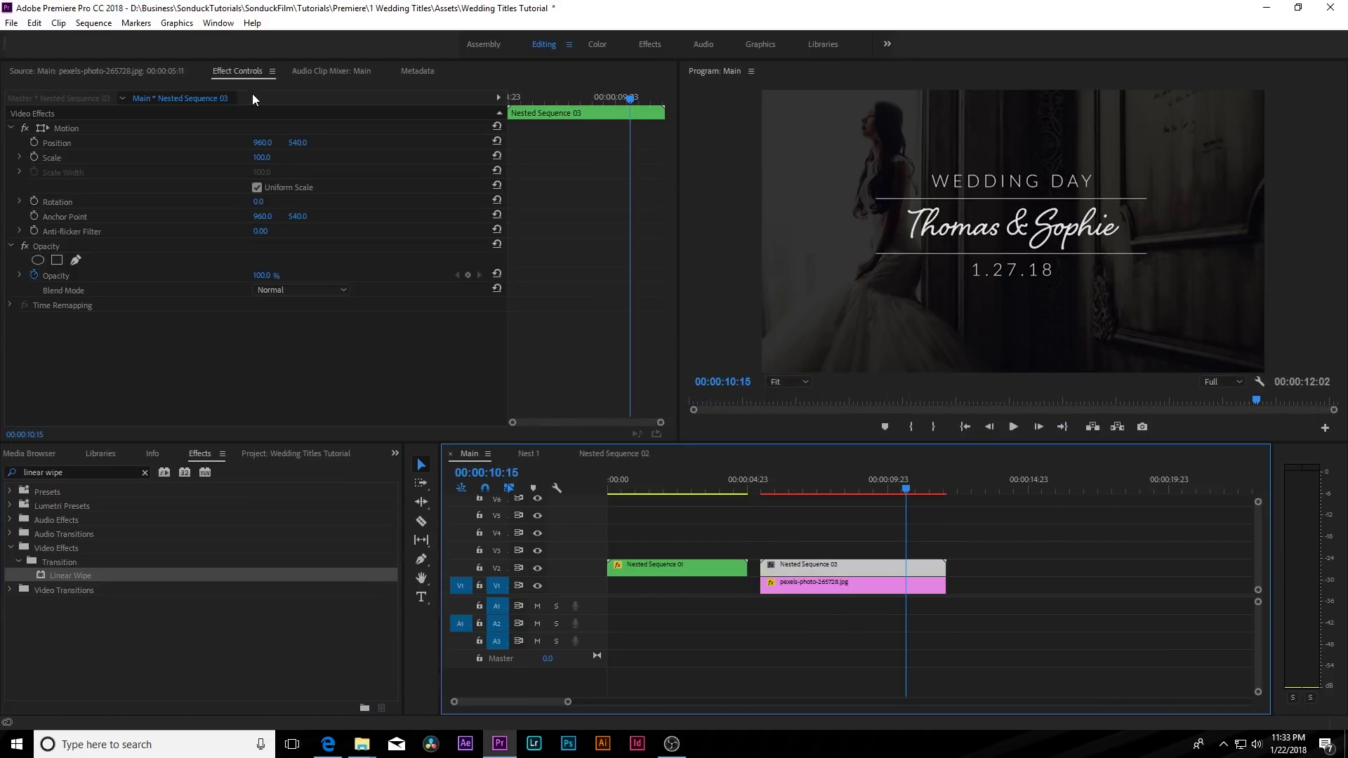
left_click_drag(530, 98, 510, 99)
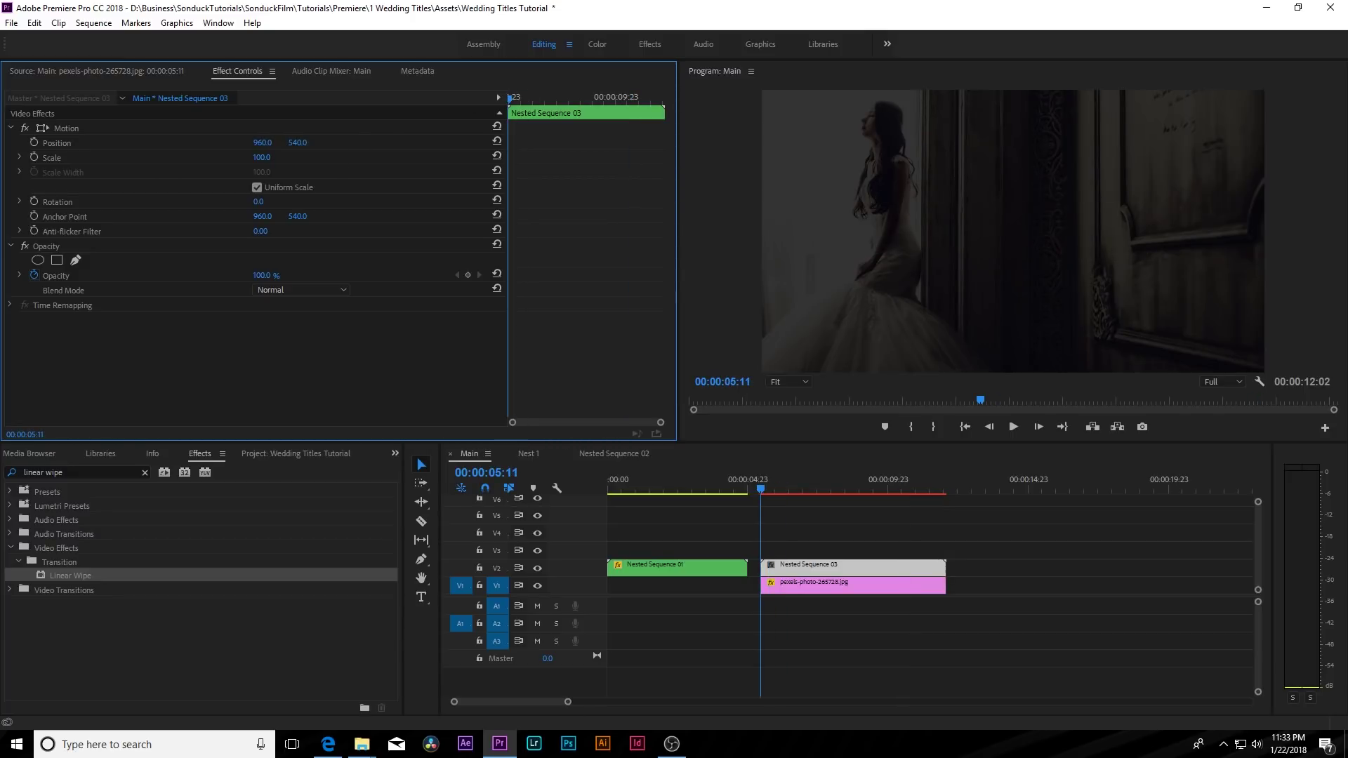
left_click(34, 157)
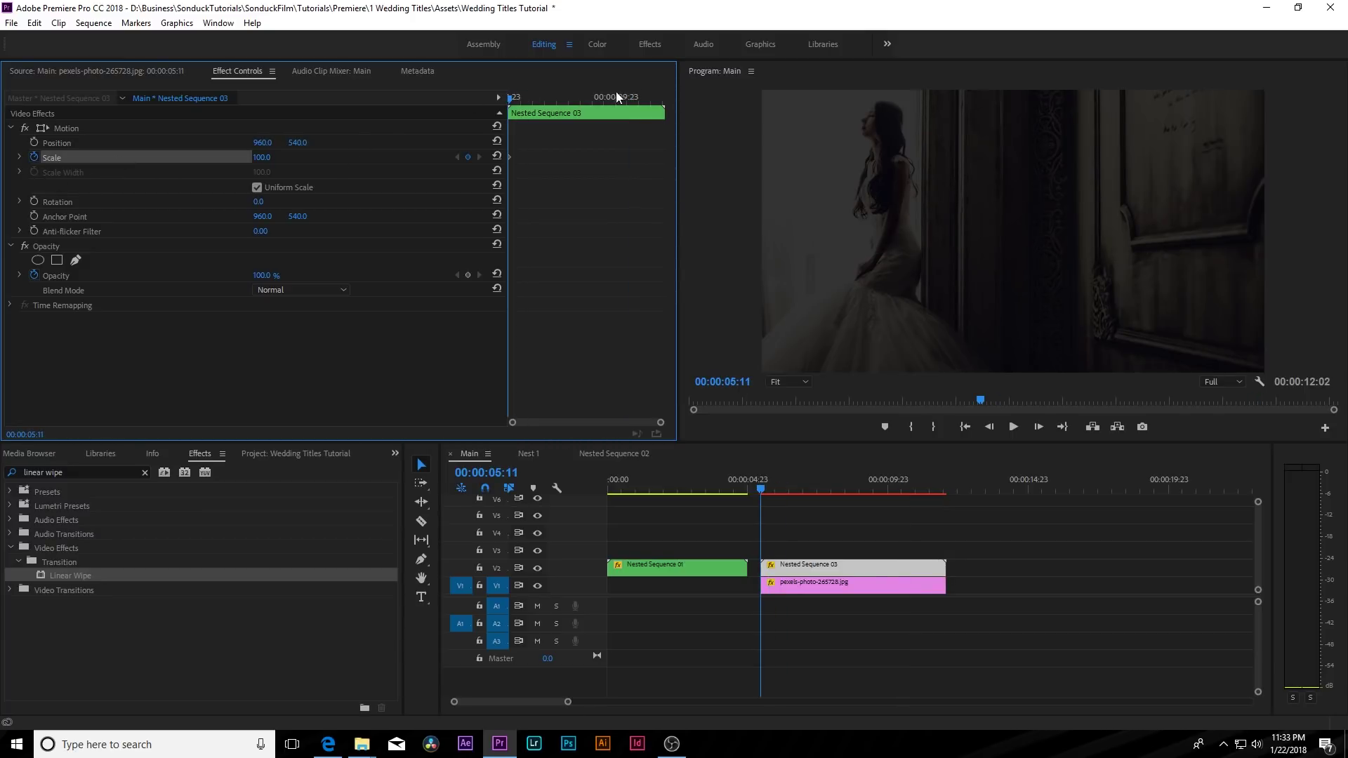
left_click_drag(616, 96, 668, 94)
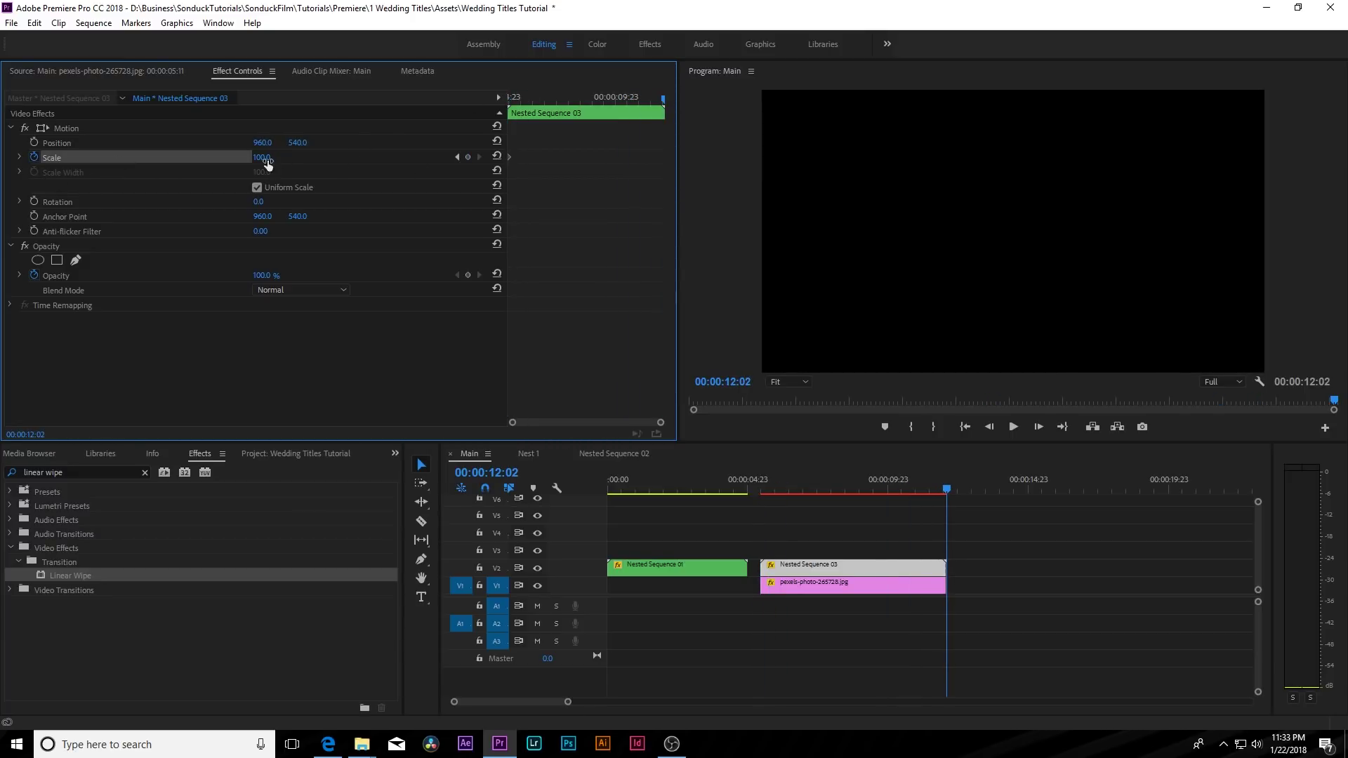
left_click_drag(267, 162, 277, 163)
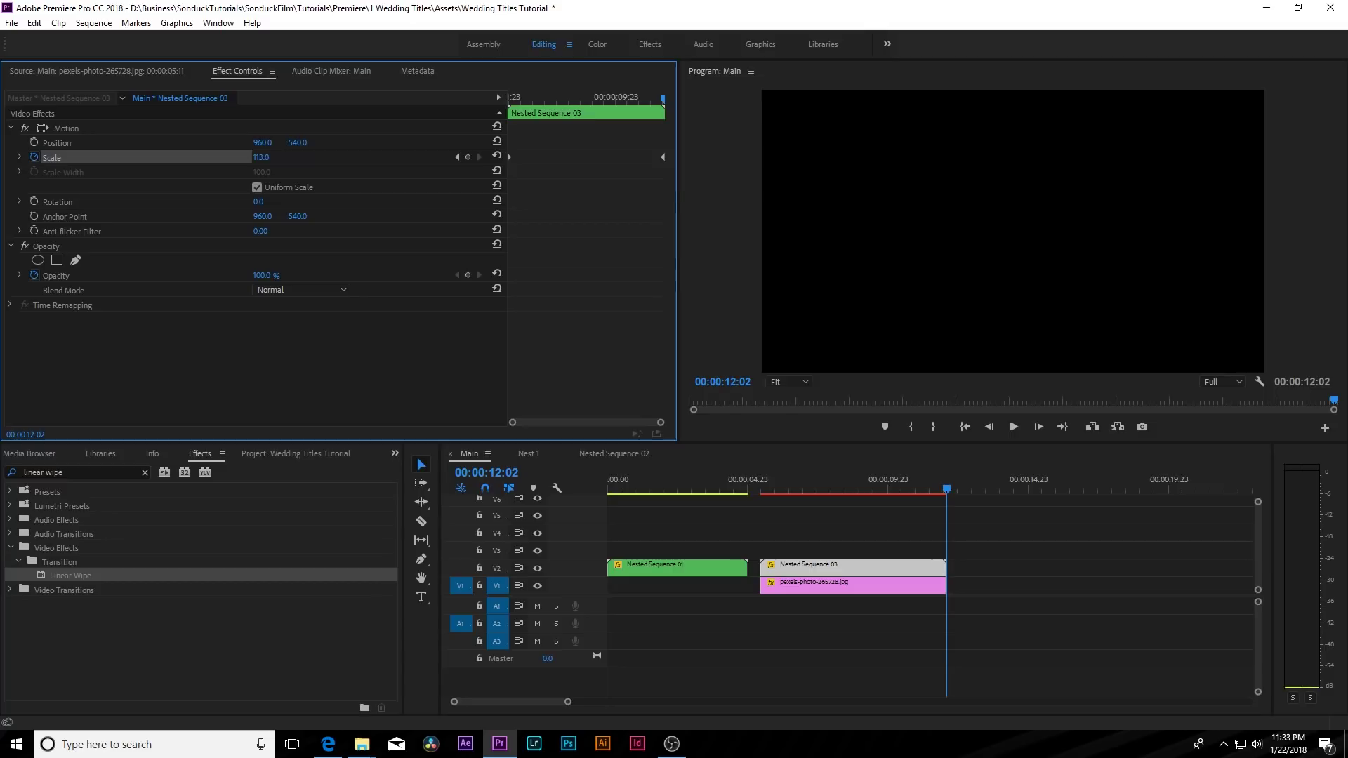
left_click(754, 480)
key("space")
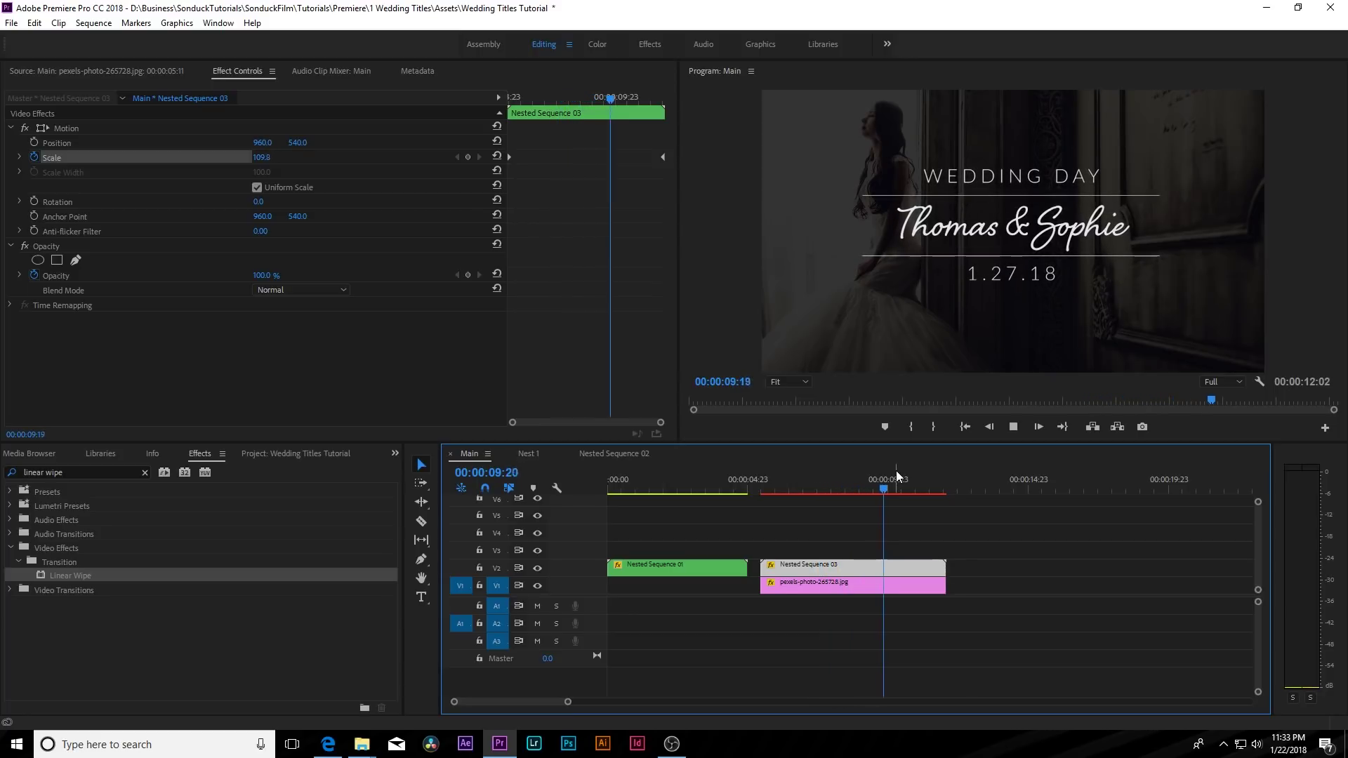
key("space")
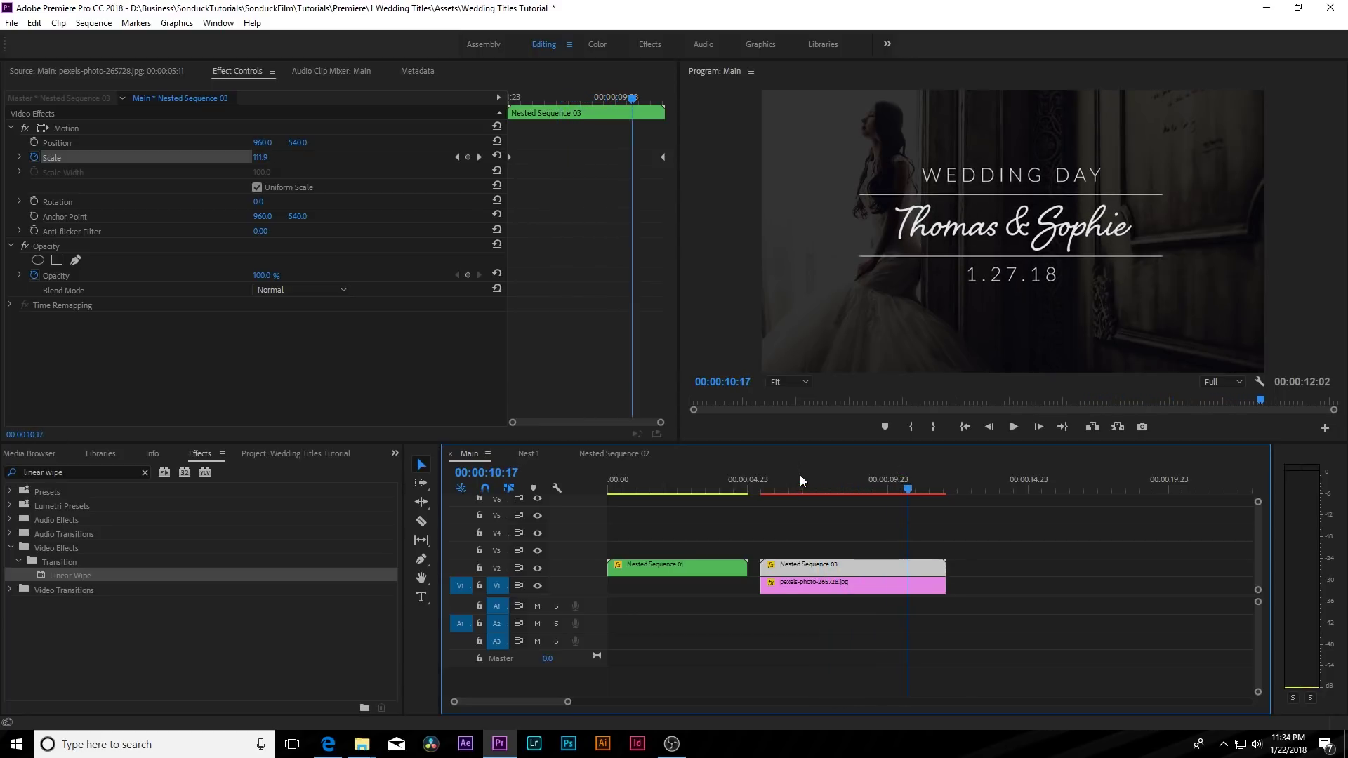
Step: Keyframe the bride photo's Scale from 49 at its first frame down to 43 at its last
left_click(783, 584)
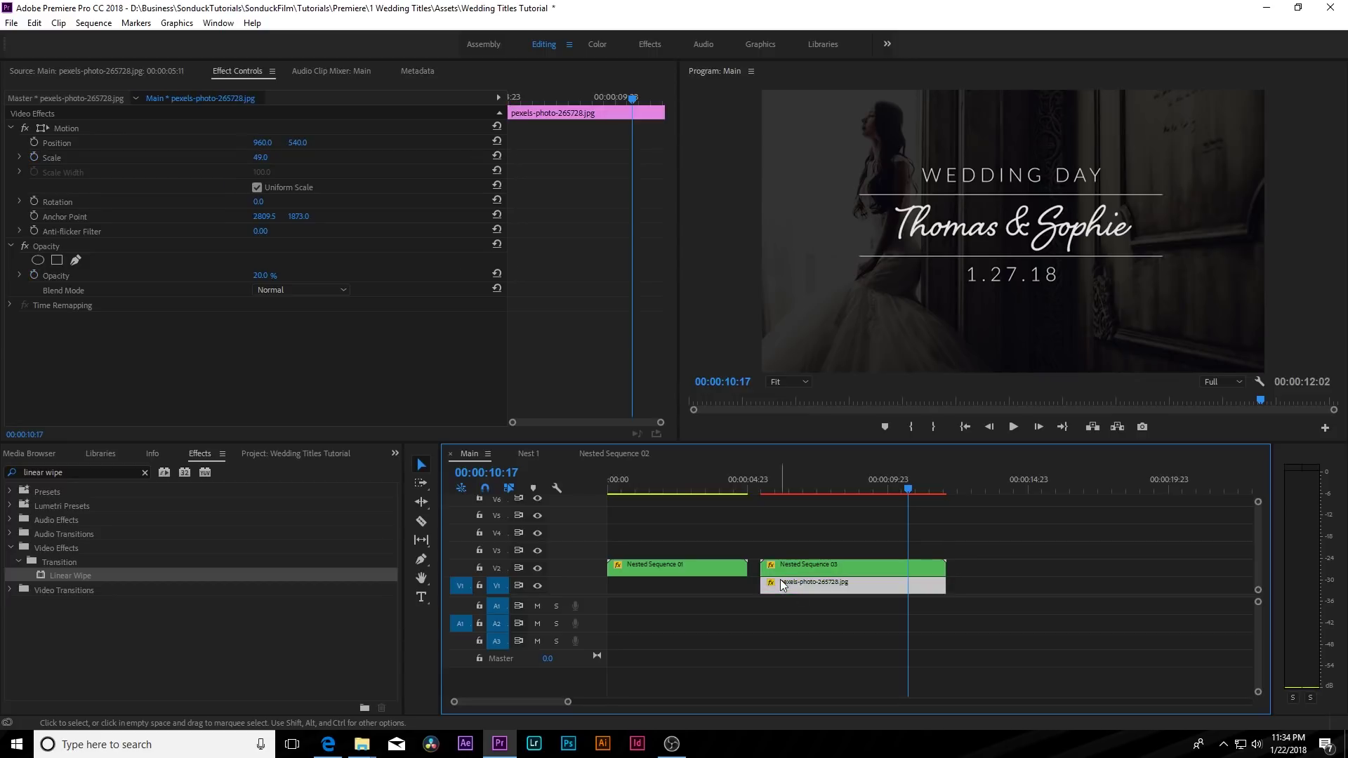
key("Up")
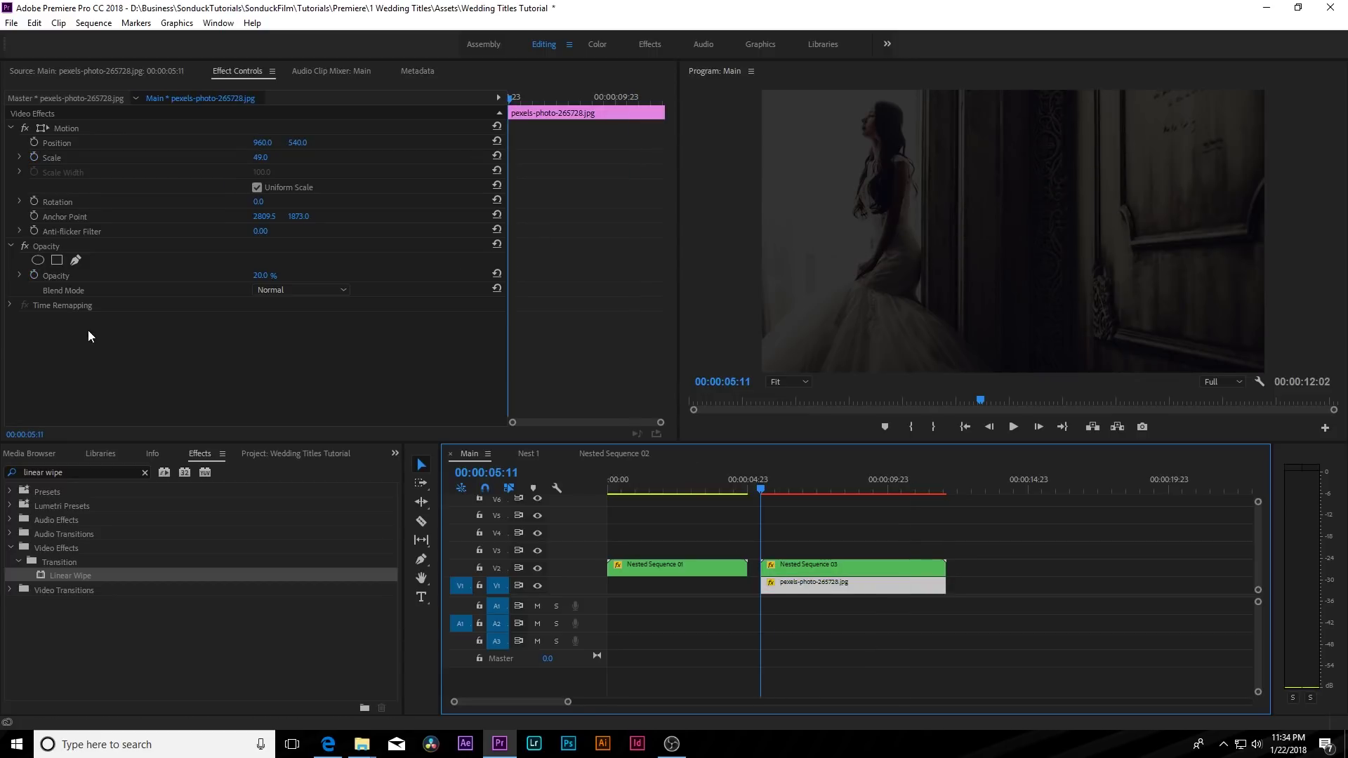
left_click(39, 157)
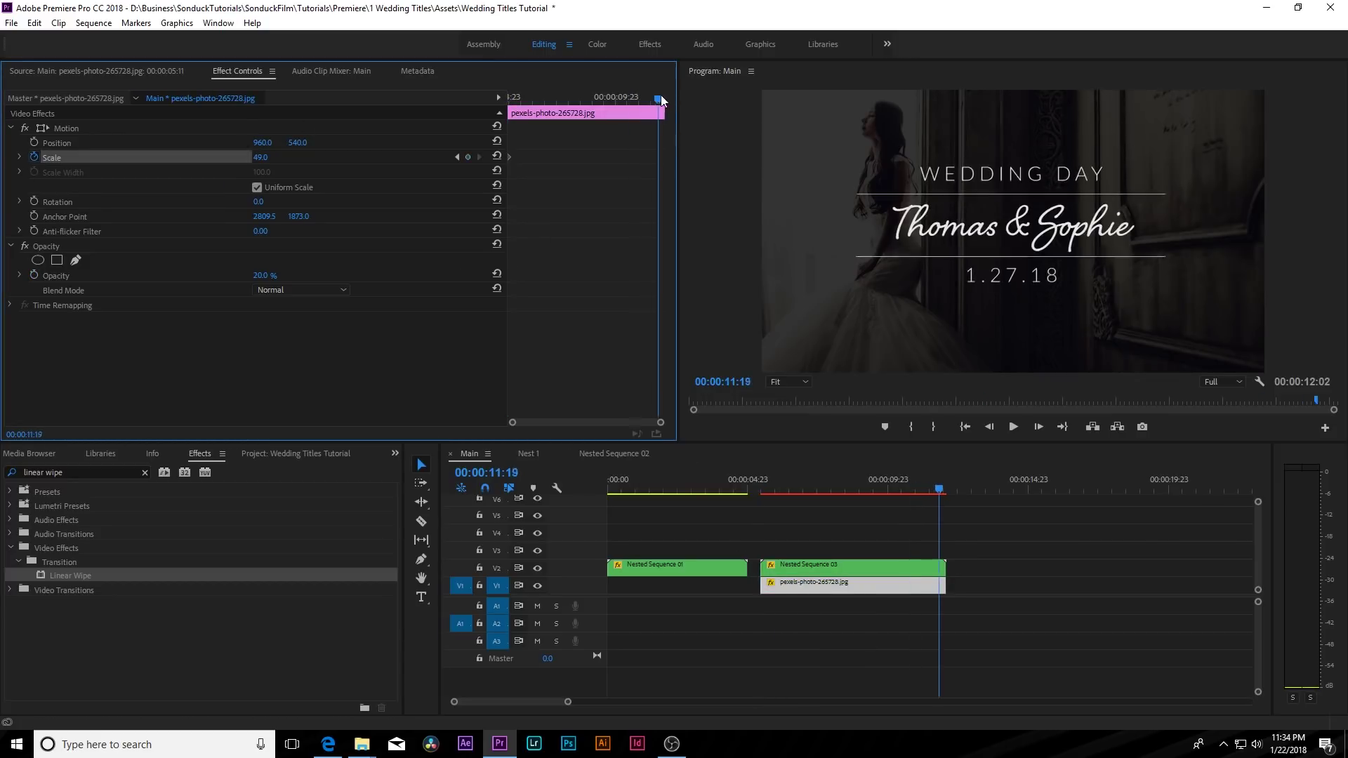
key("Down")
left_click(452, 158)
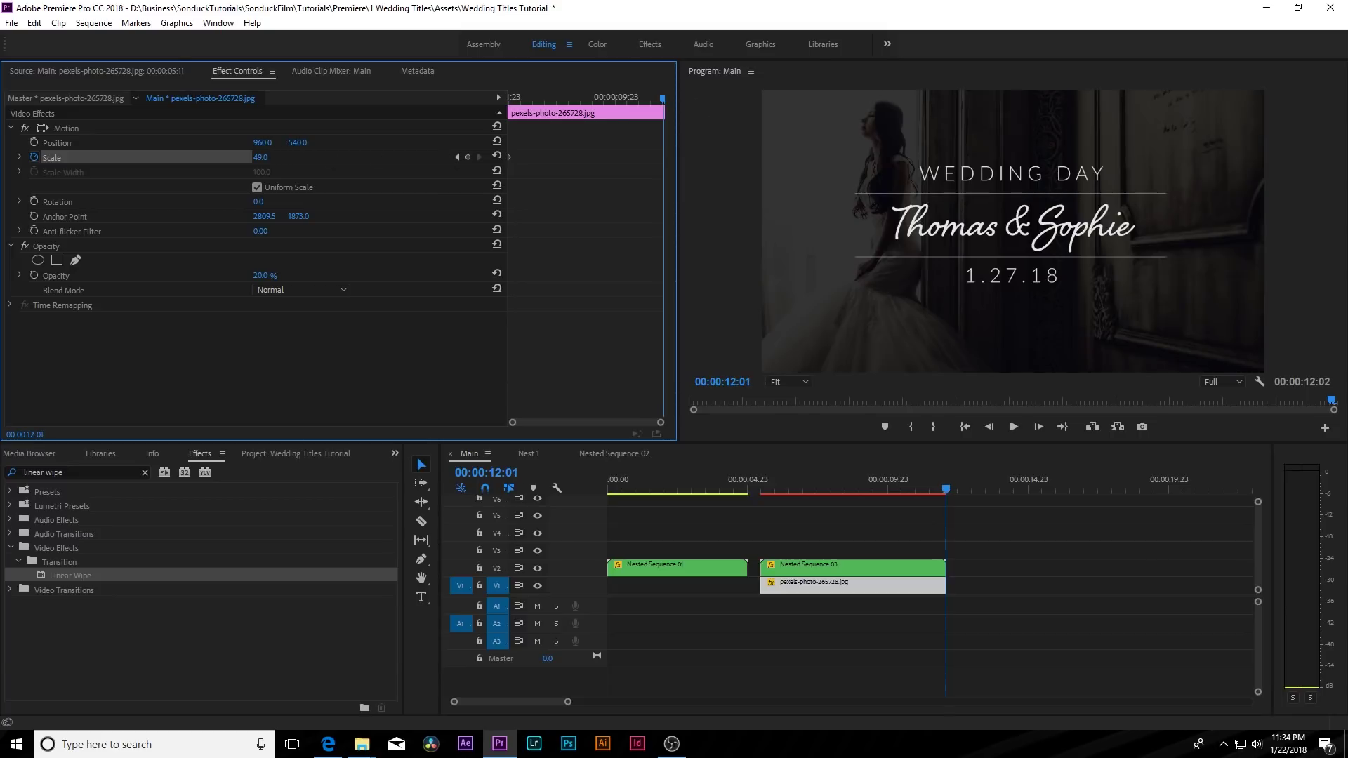
left_click_drag(261, 157, 261, 157)
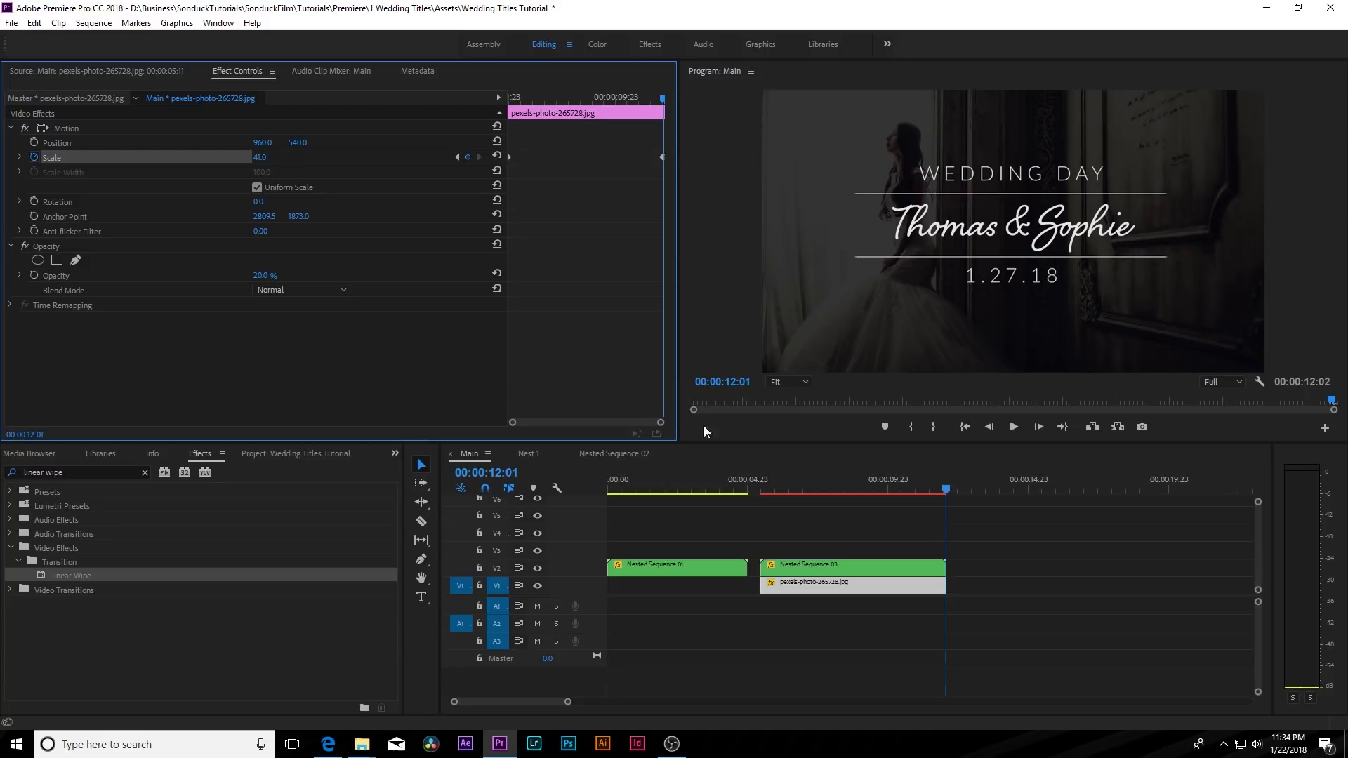
left_click(759, 488)
key("space")
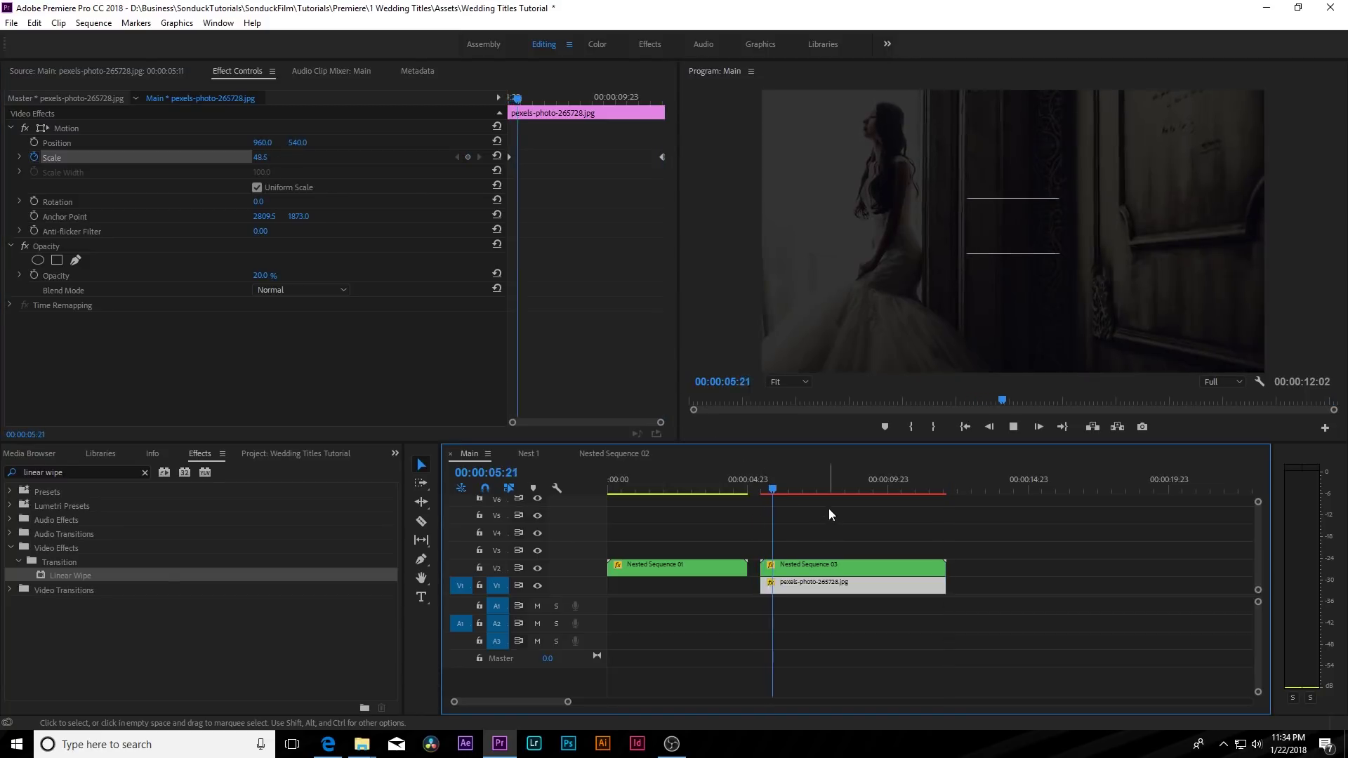